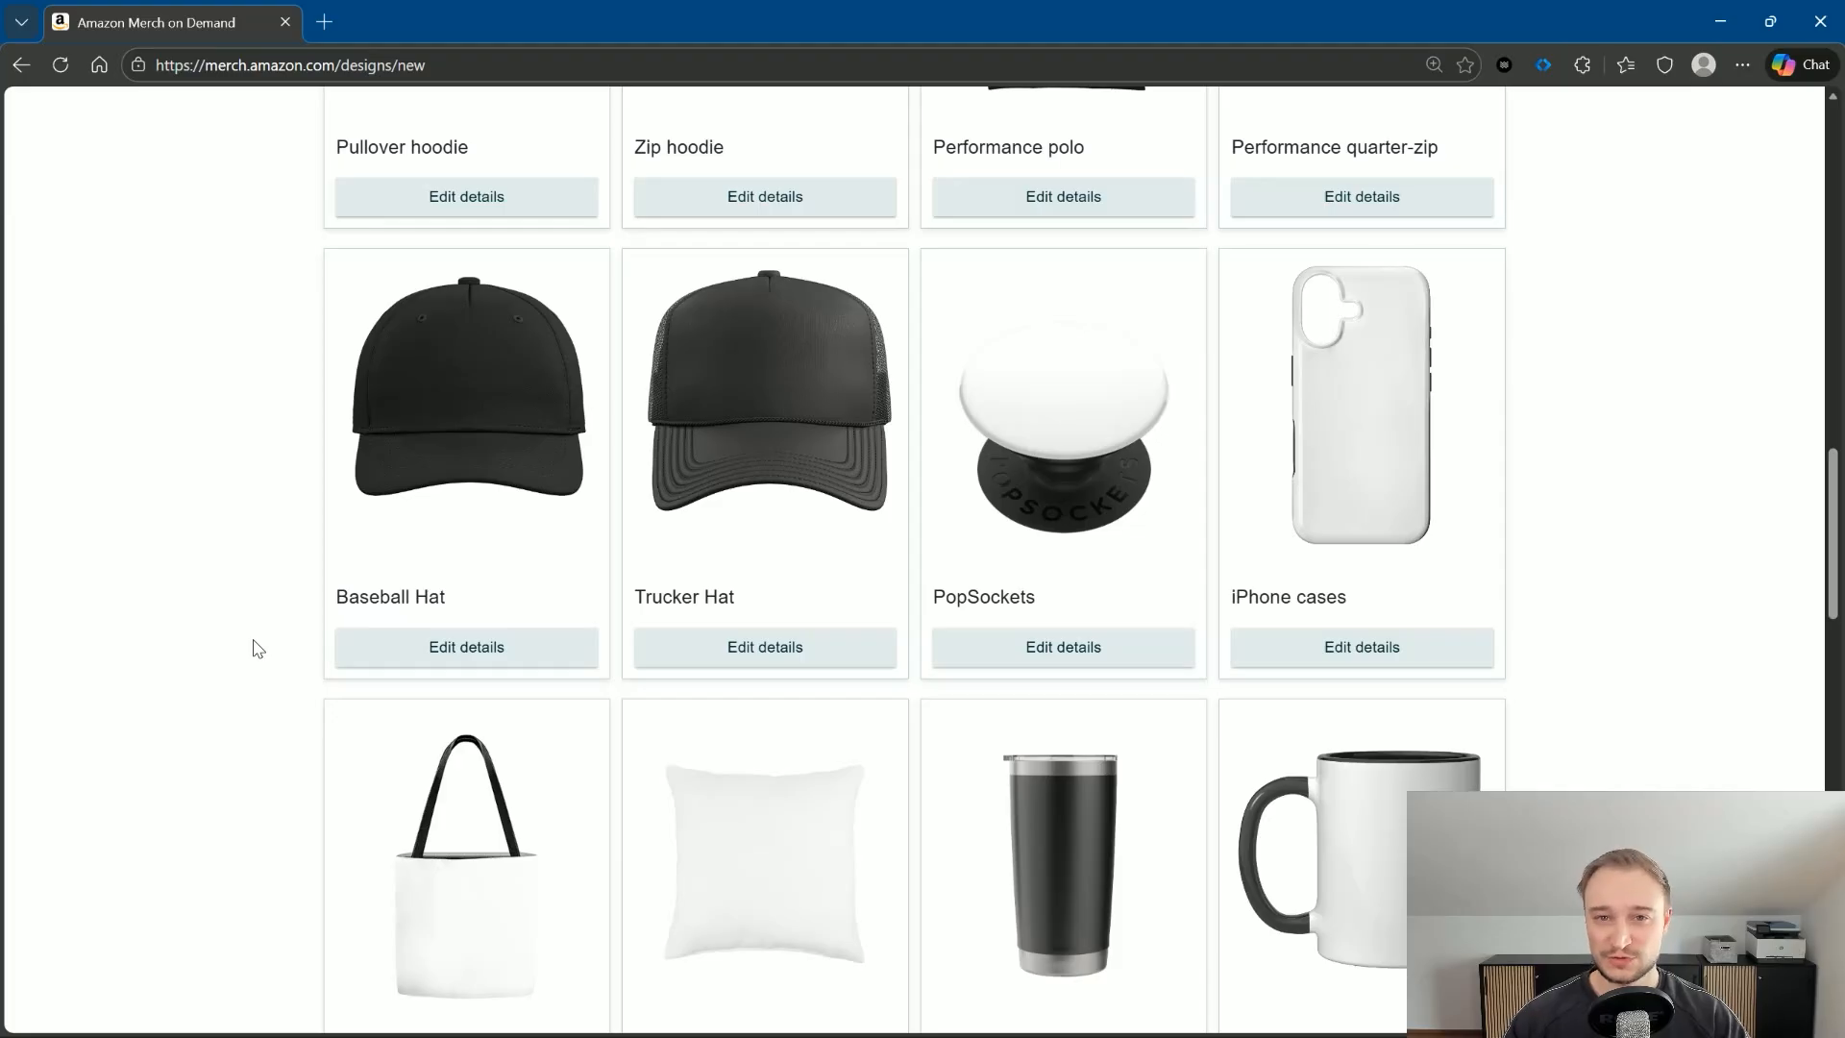
Open the Baseball Hat's product details to examine its artwork area, color options and list price
click(445, 658)
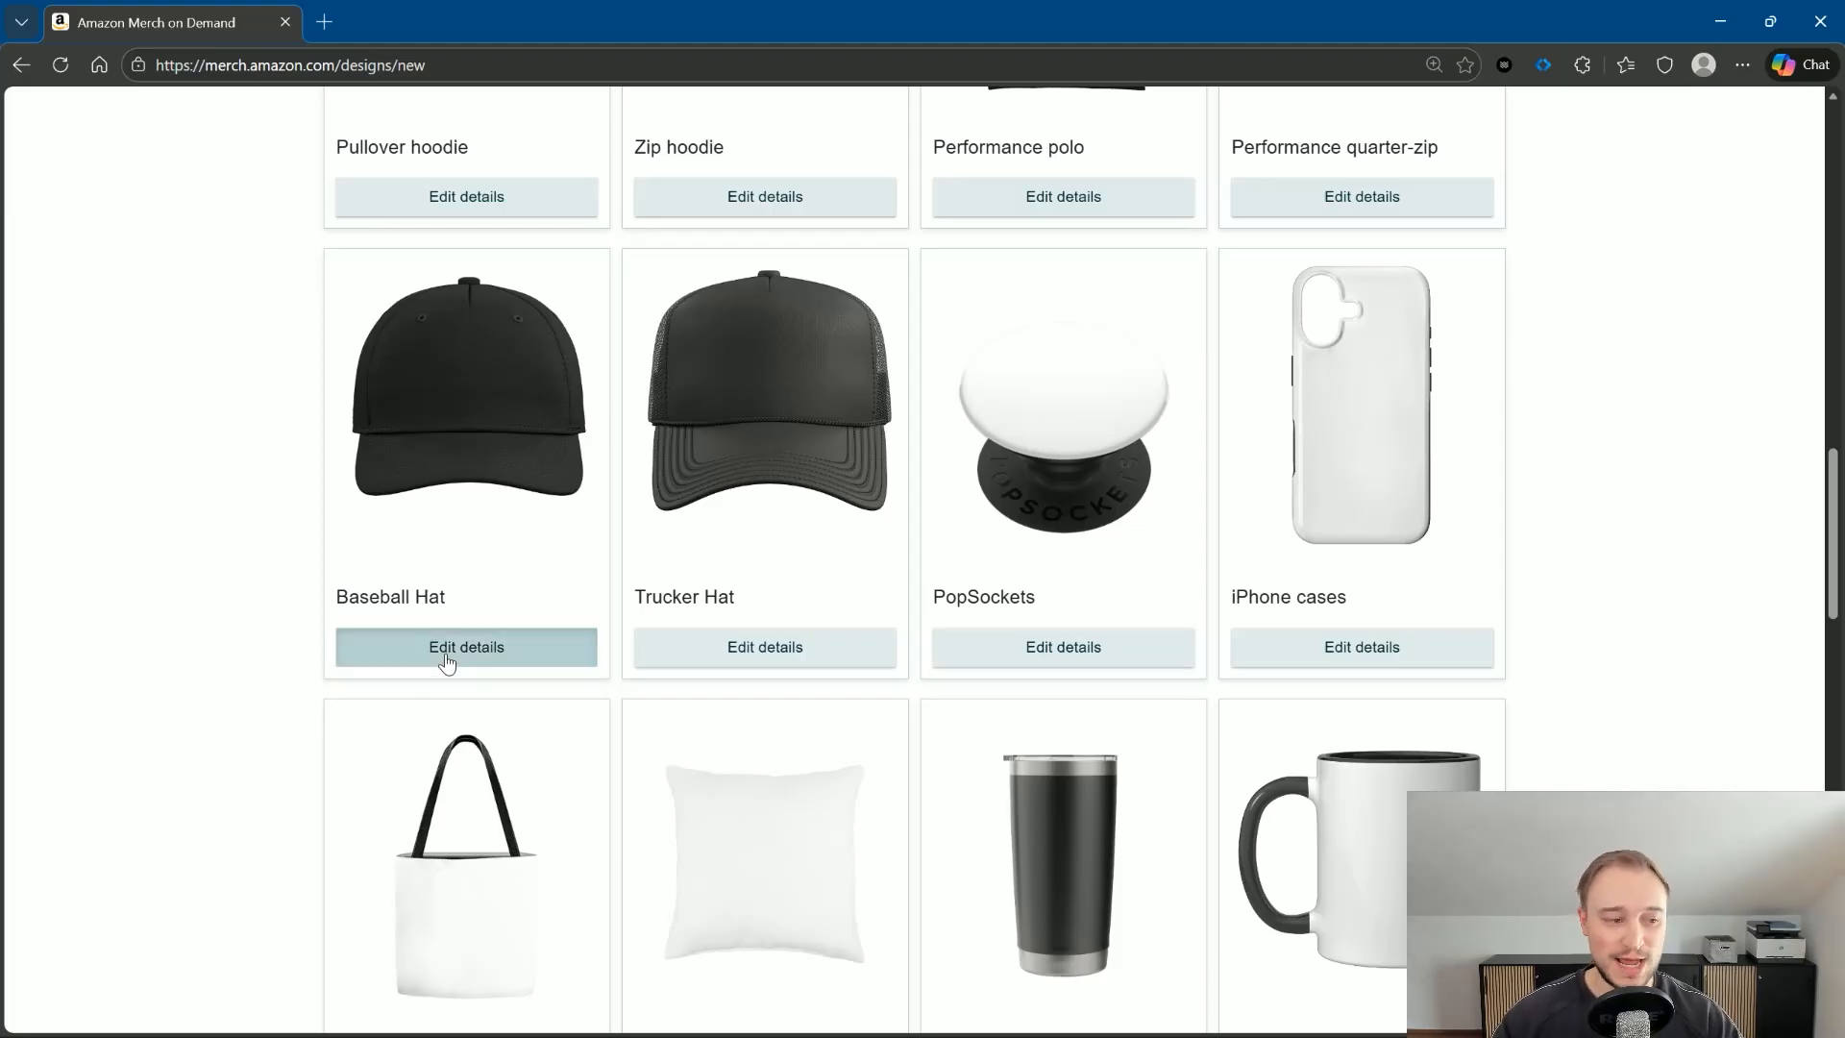
scroll(266, 498, down, 1)
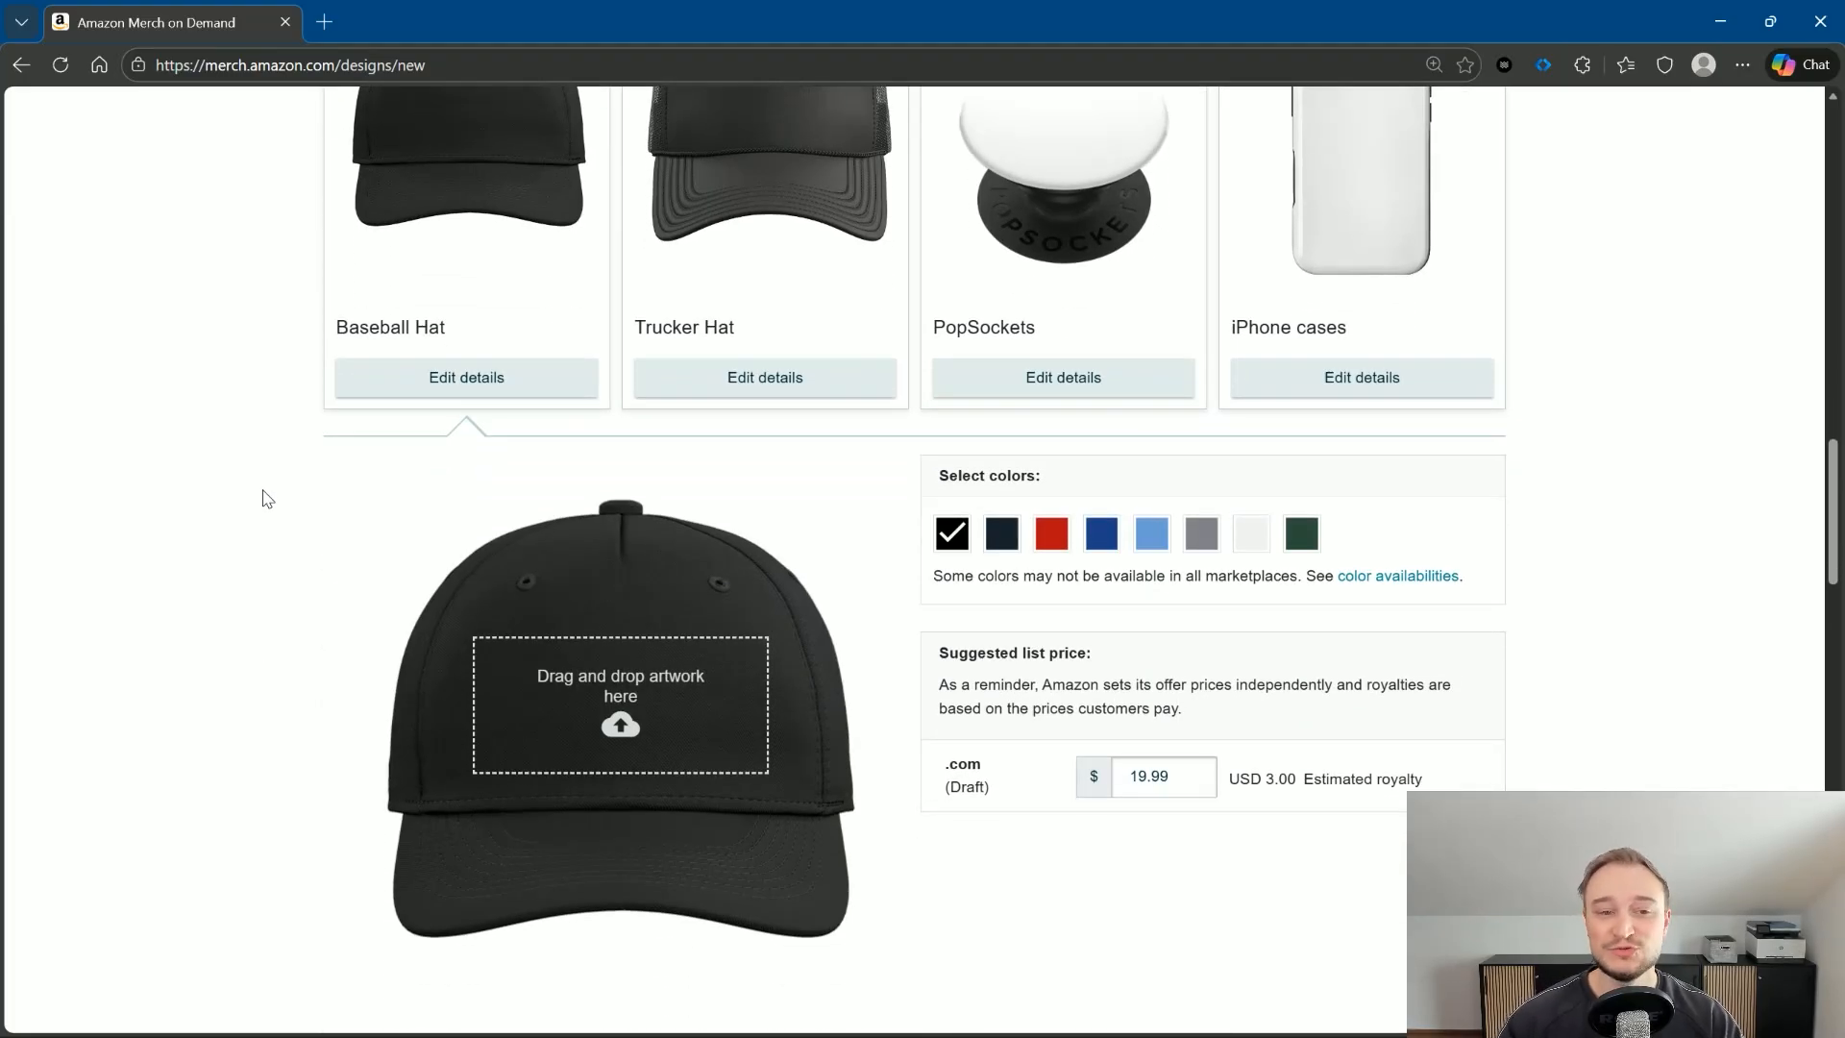
scroll(266, 498, up, 1)
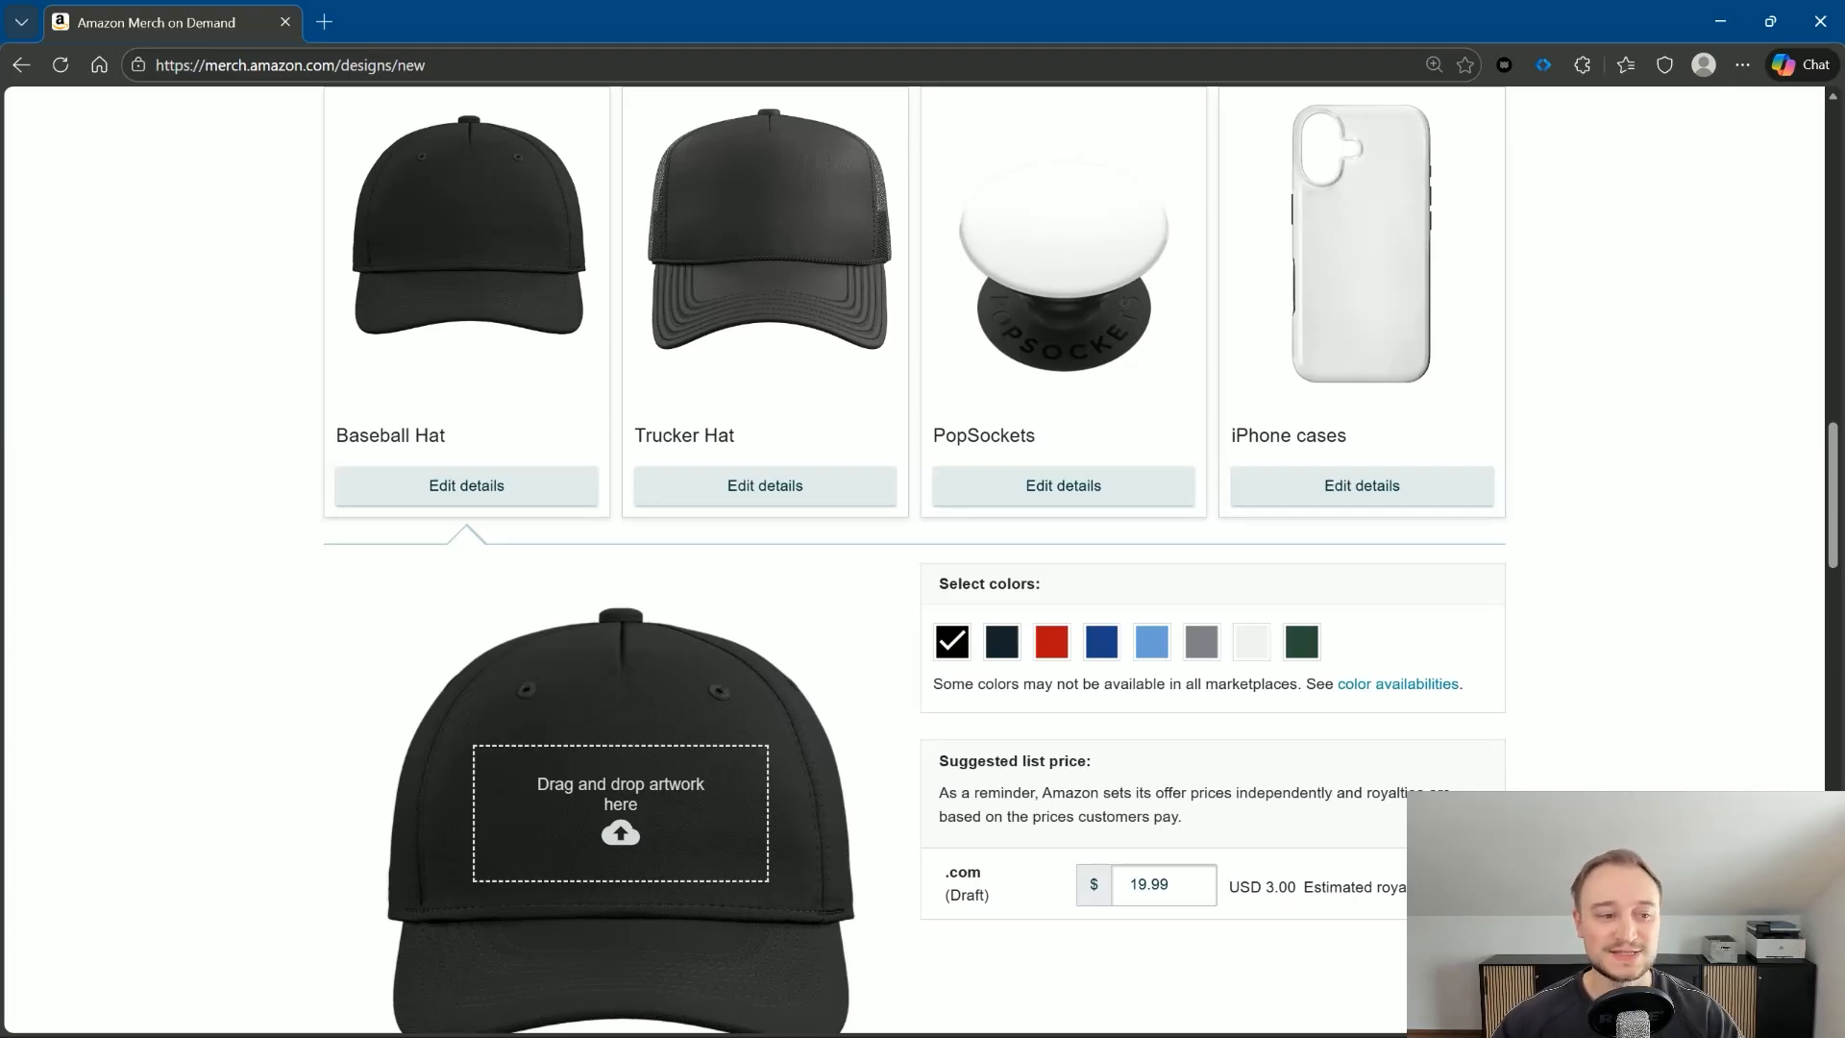
Open the Trucker Hat's product details to examine its artwork area, color options and list price
click(755, 500)
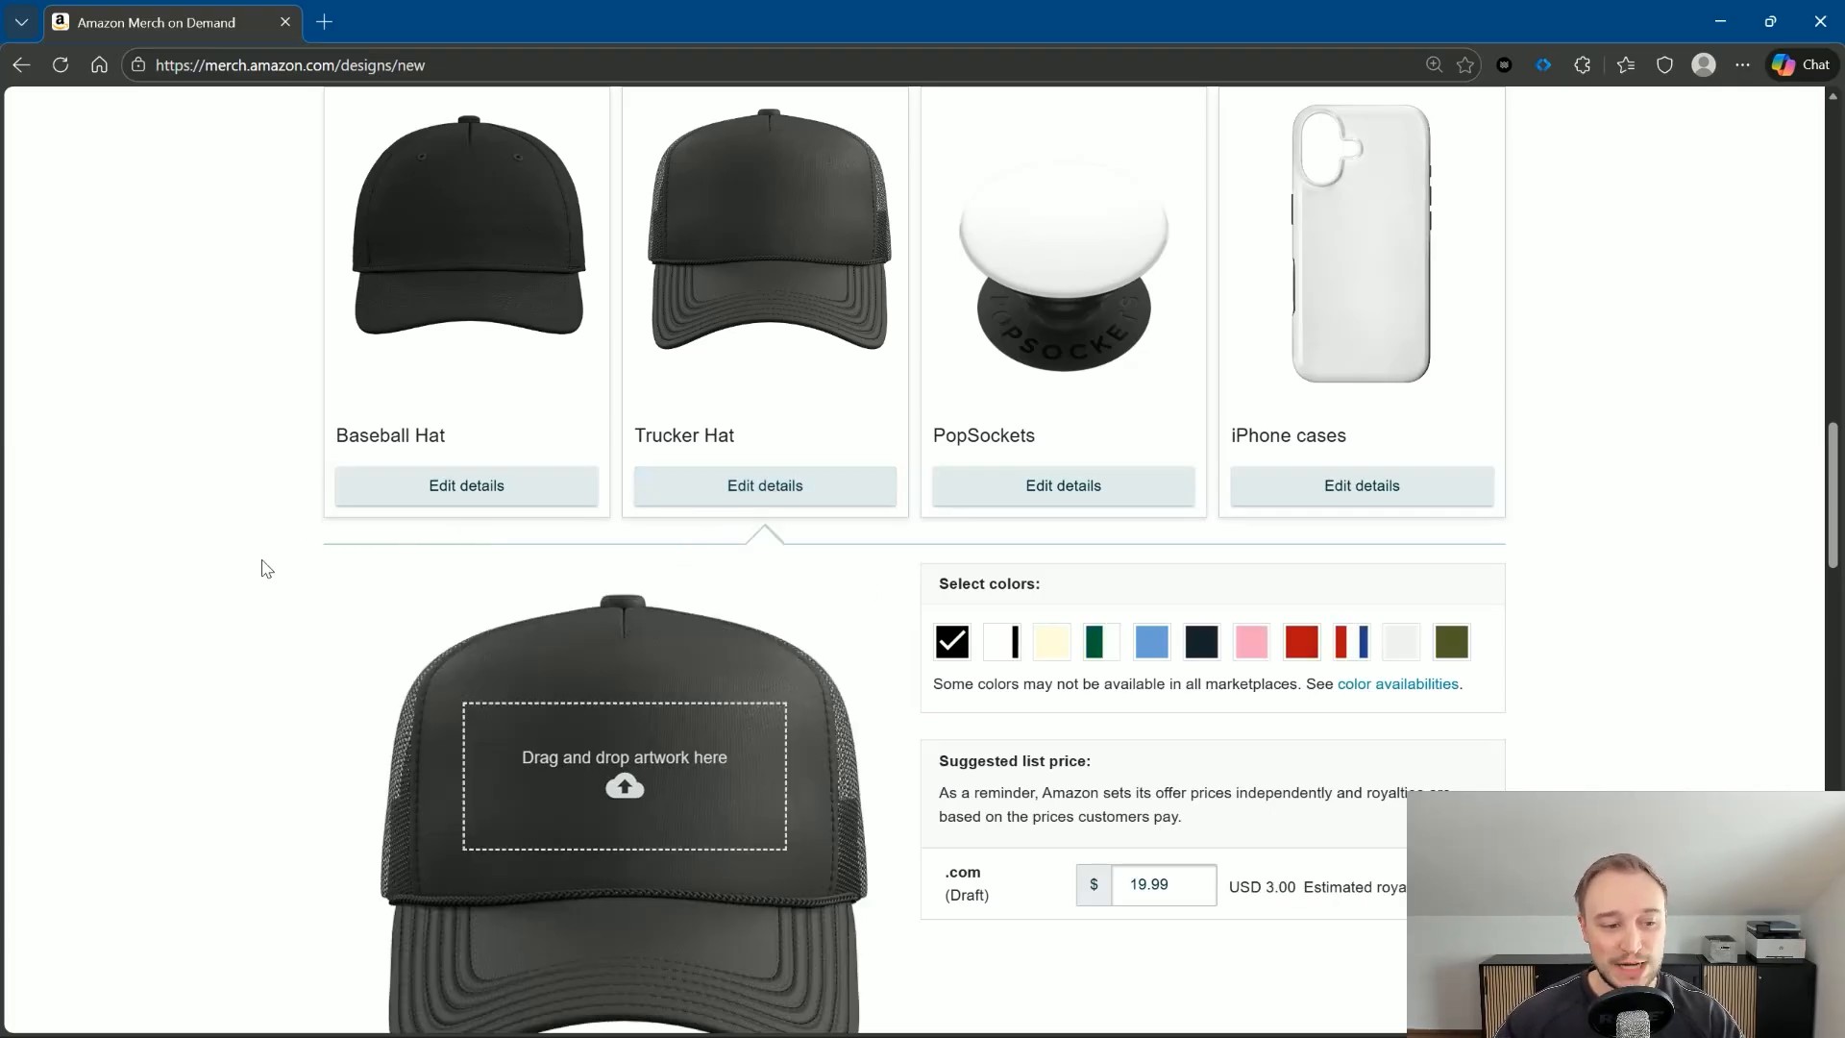
scroll(256, 575, down, 1)
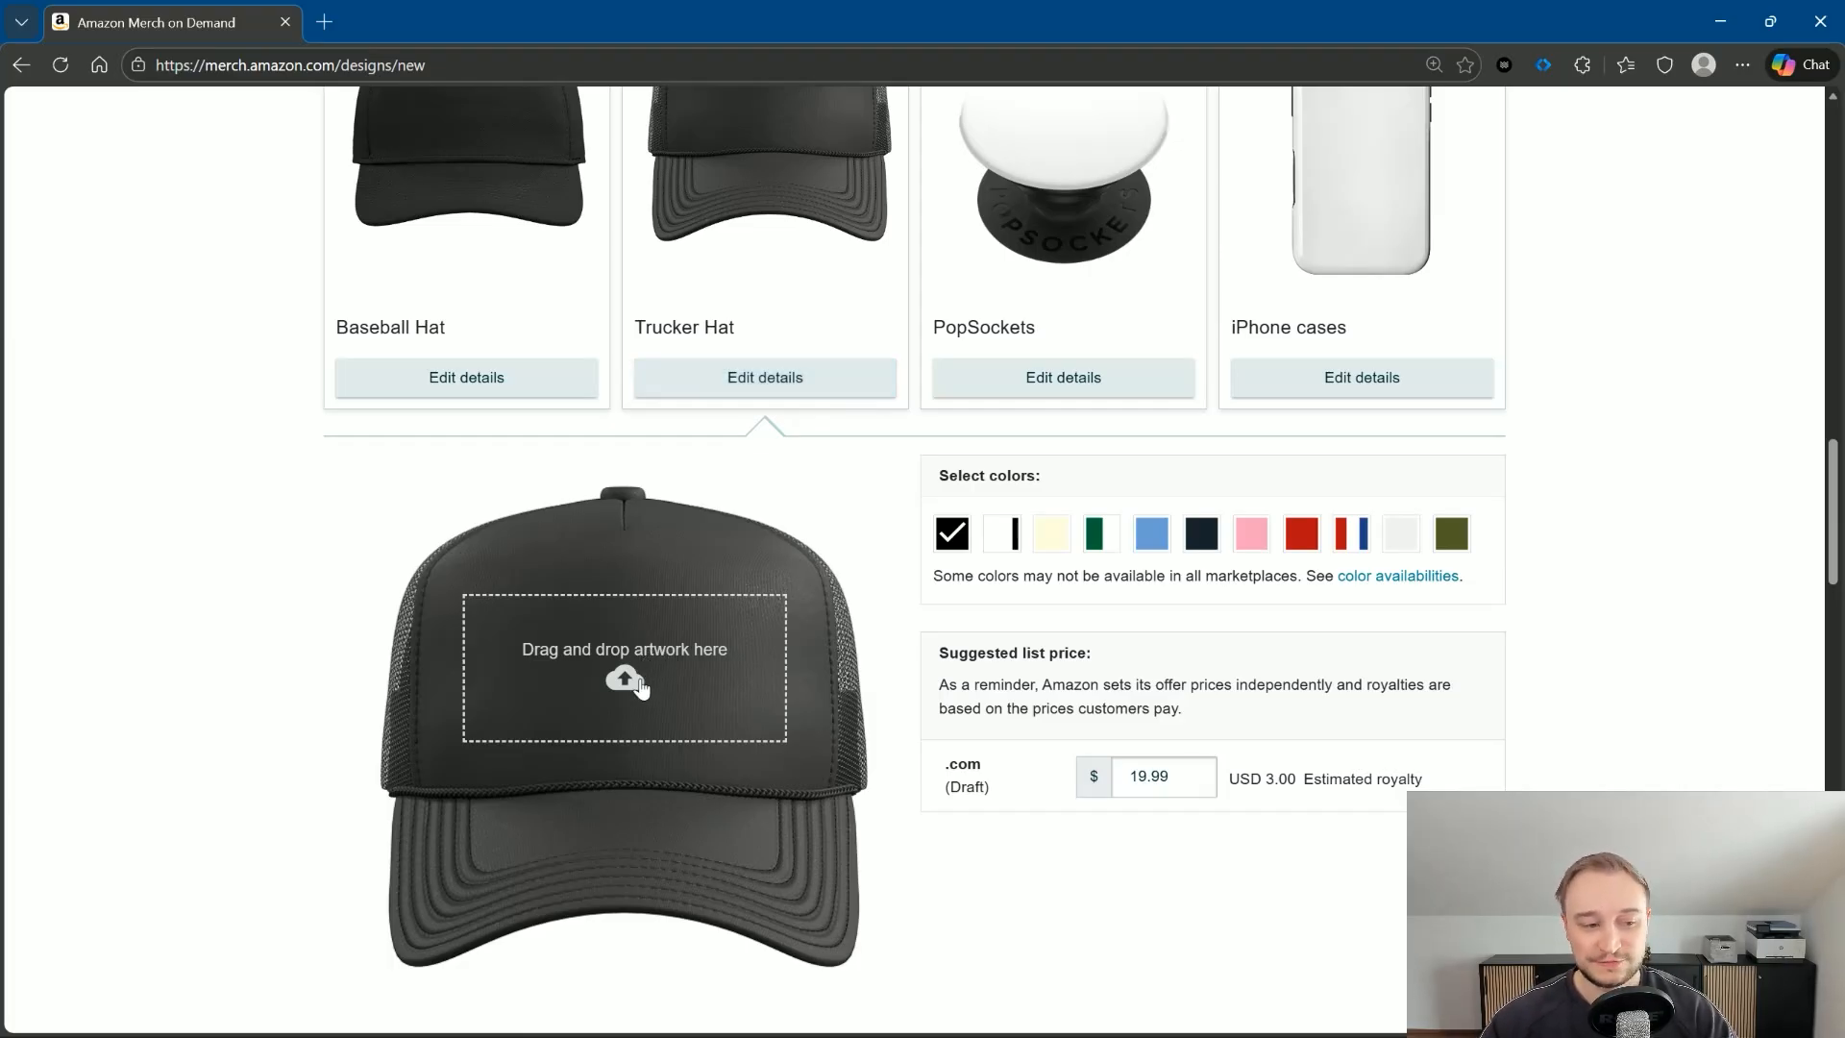
scroll(638, 685, up, 1)
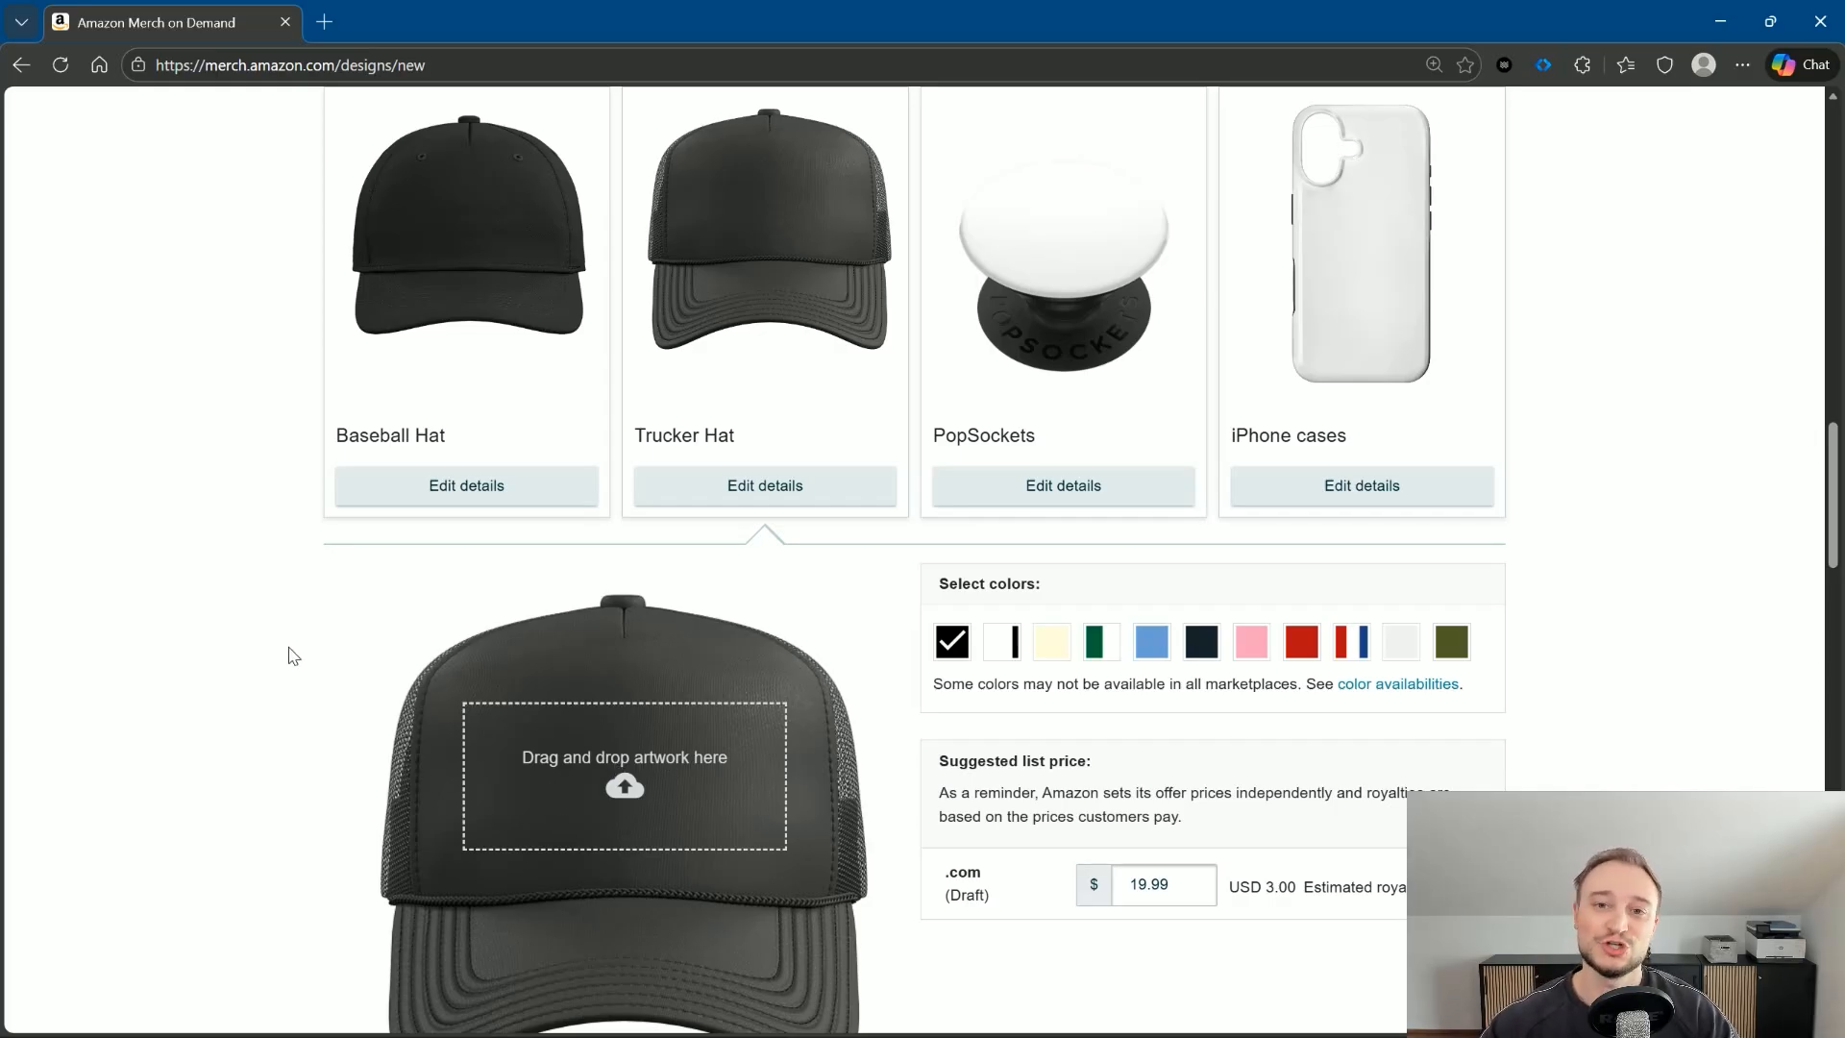
Reopen the Baseball Hat details, consult the product templates page for hat artwork dimensions, and close that page
click(433, 494)
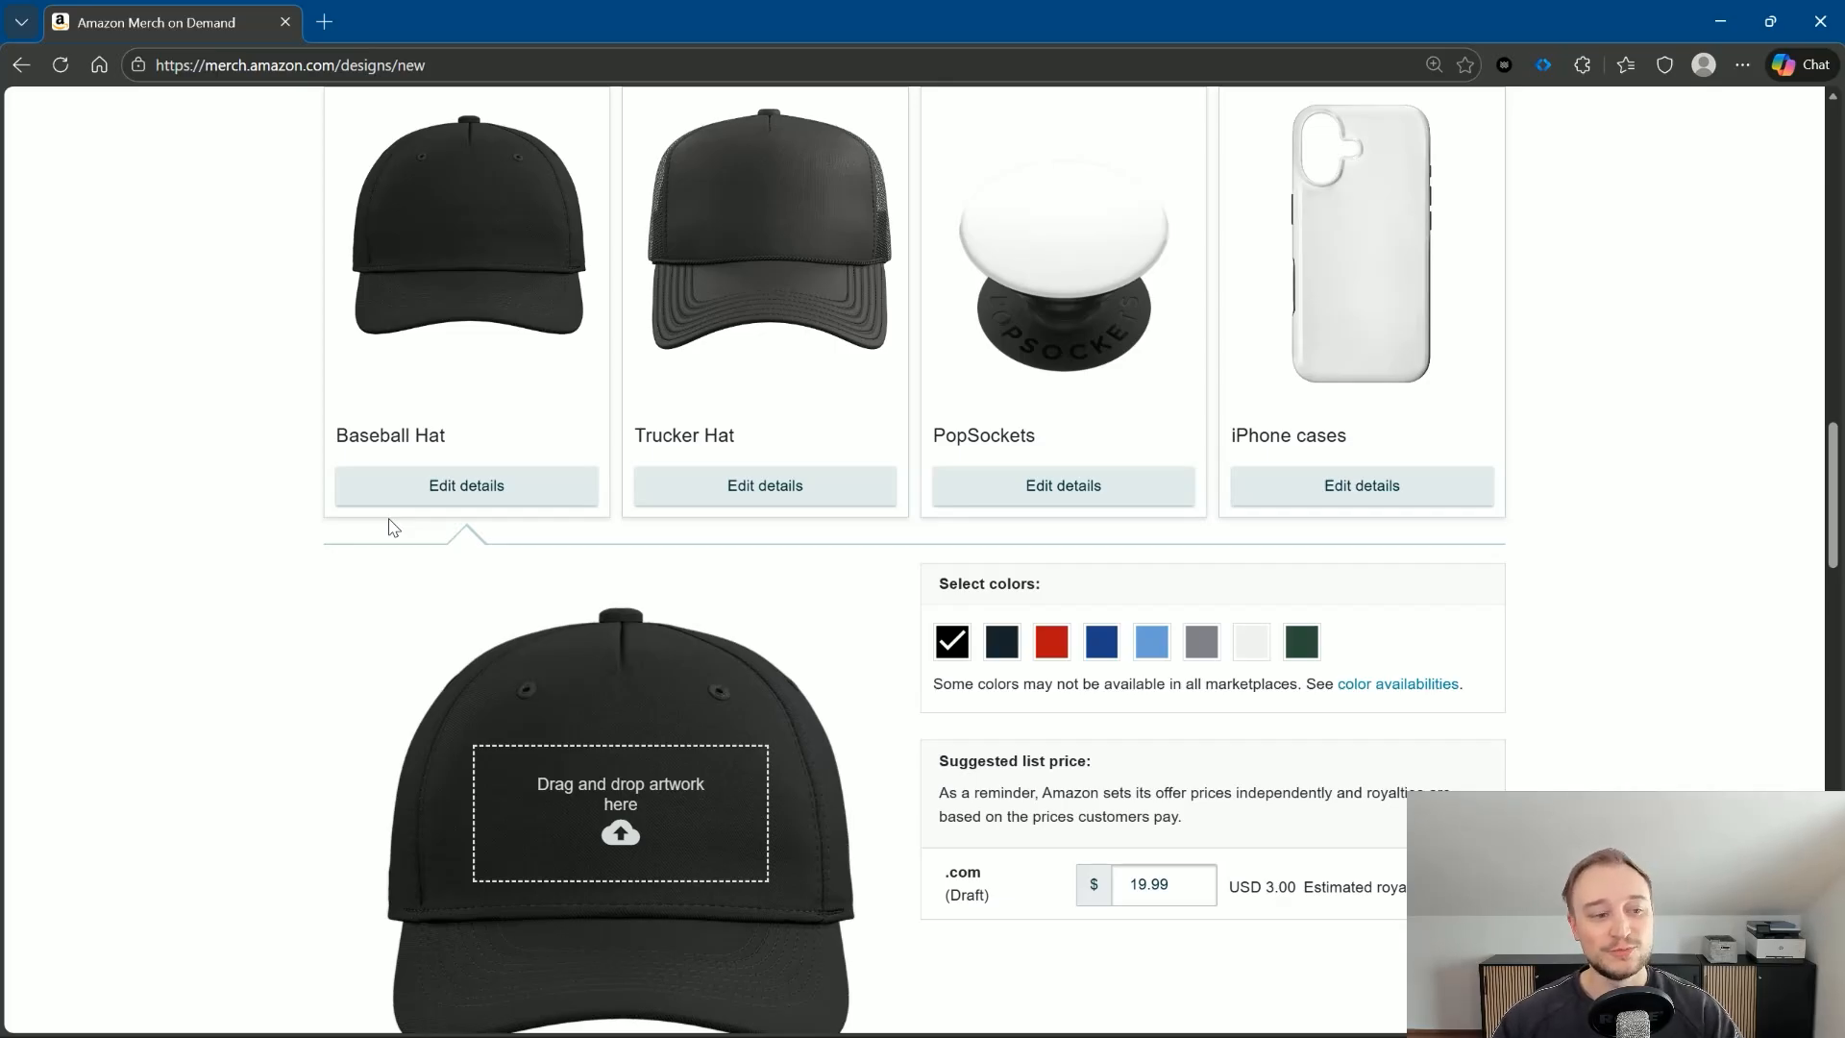
scroll(392, 526, down, 3)
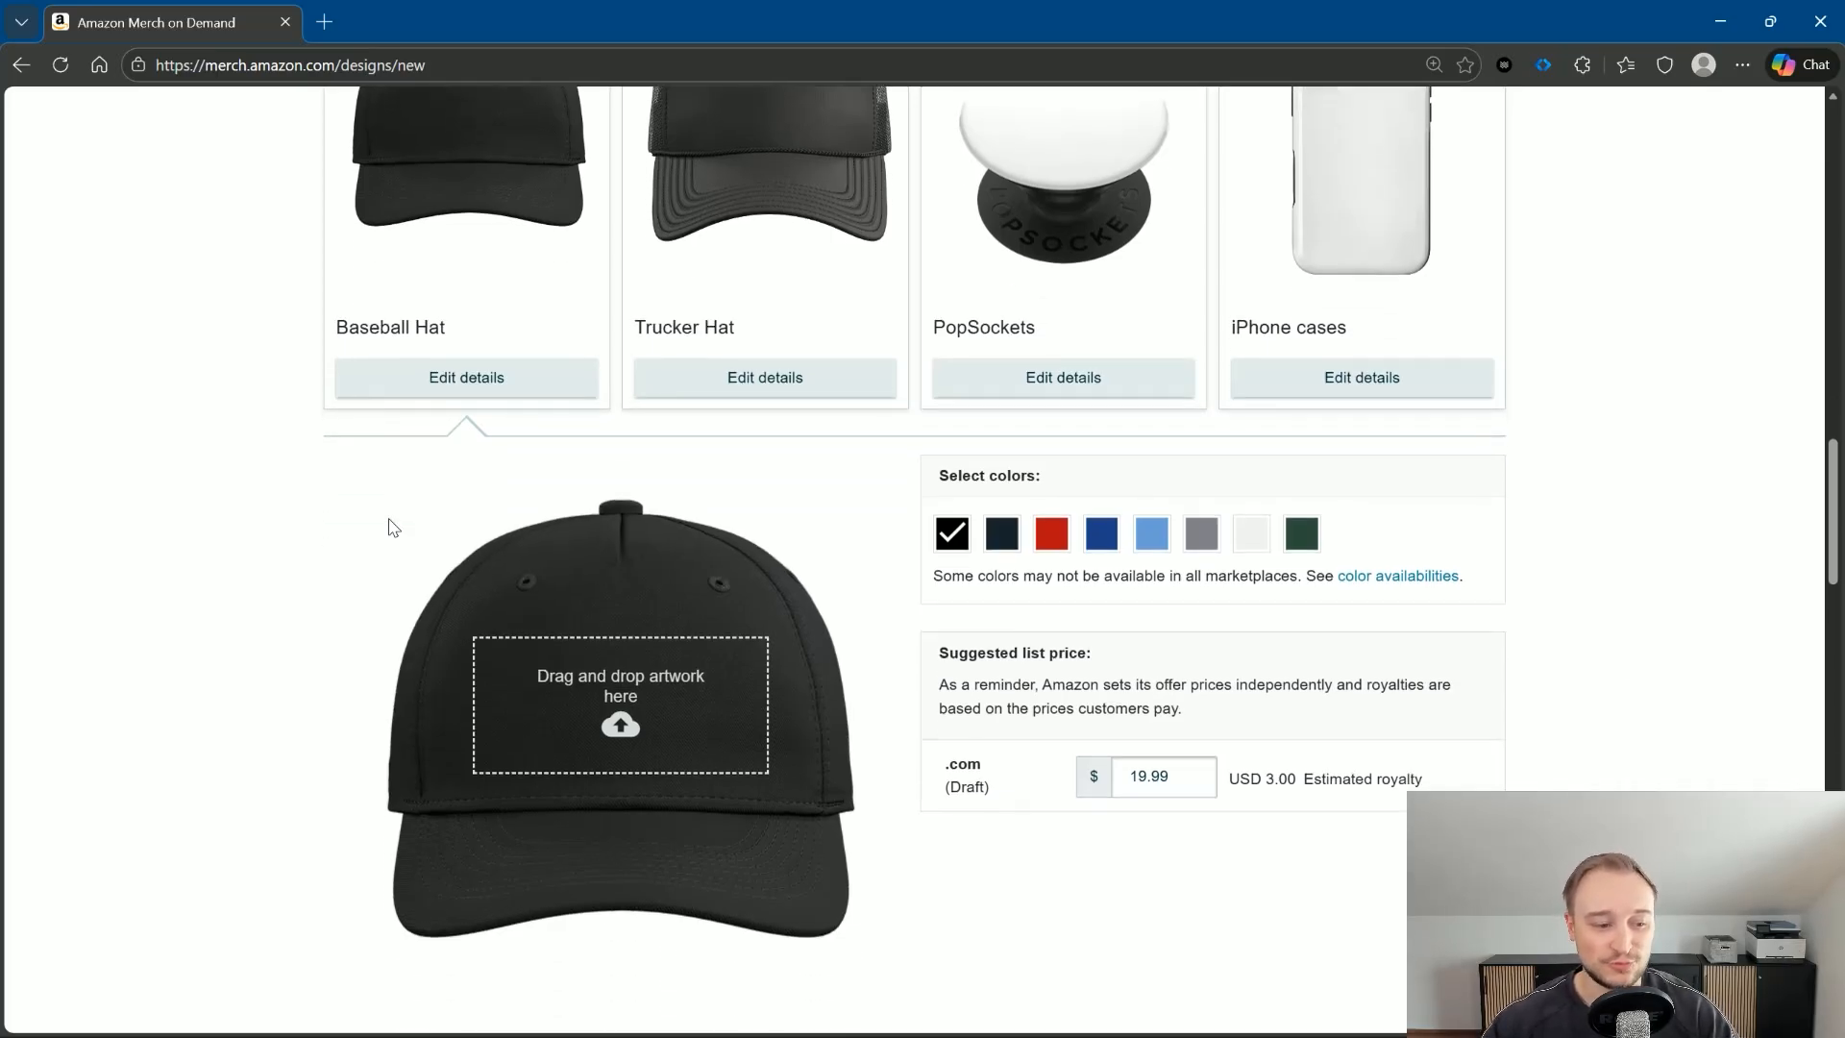
click(543, 901)
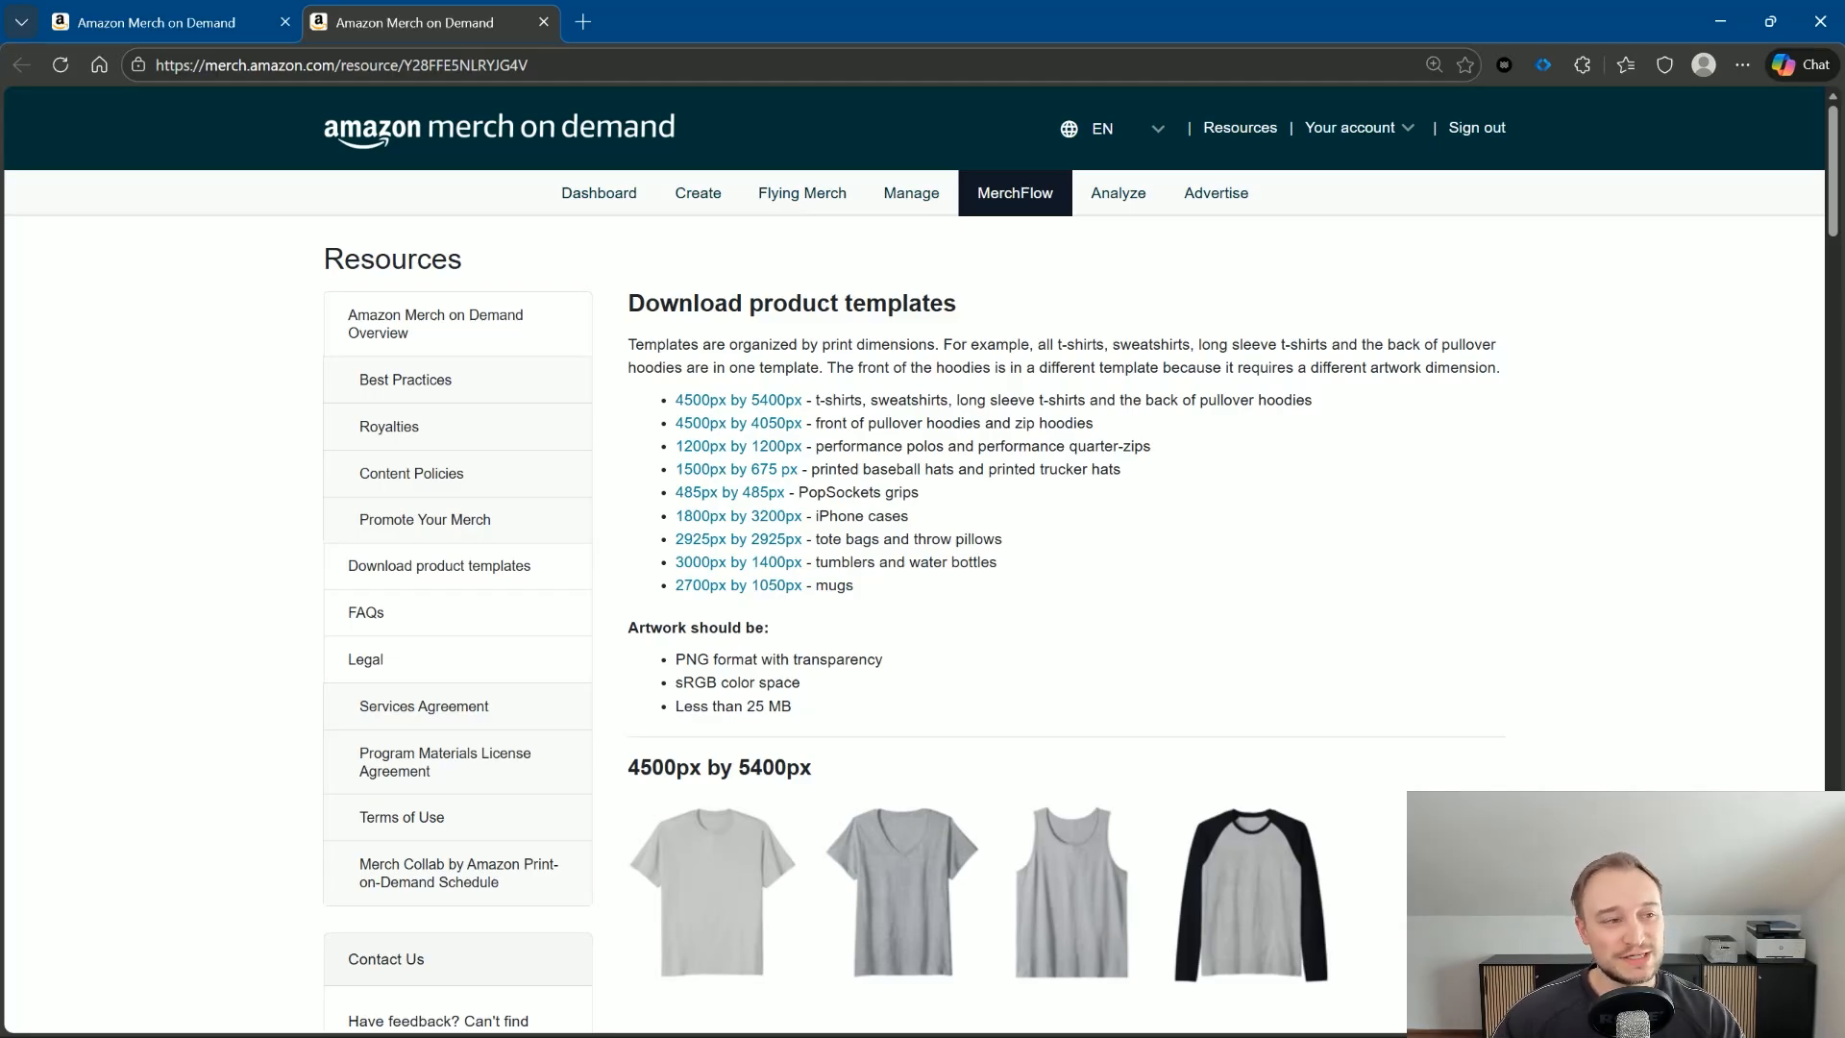
click(544, 21)
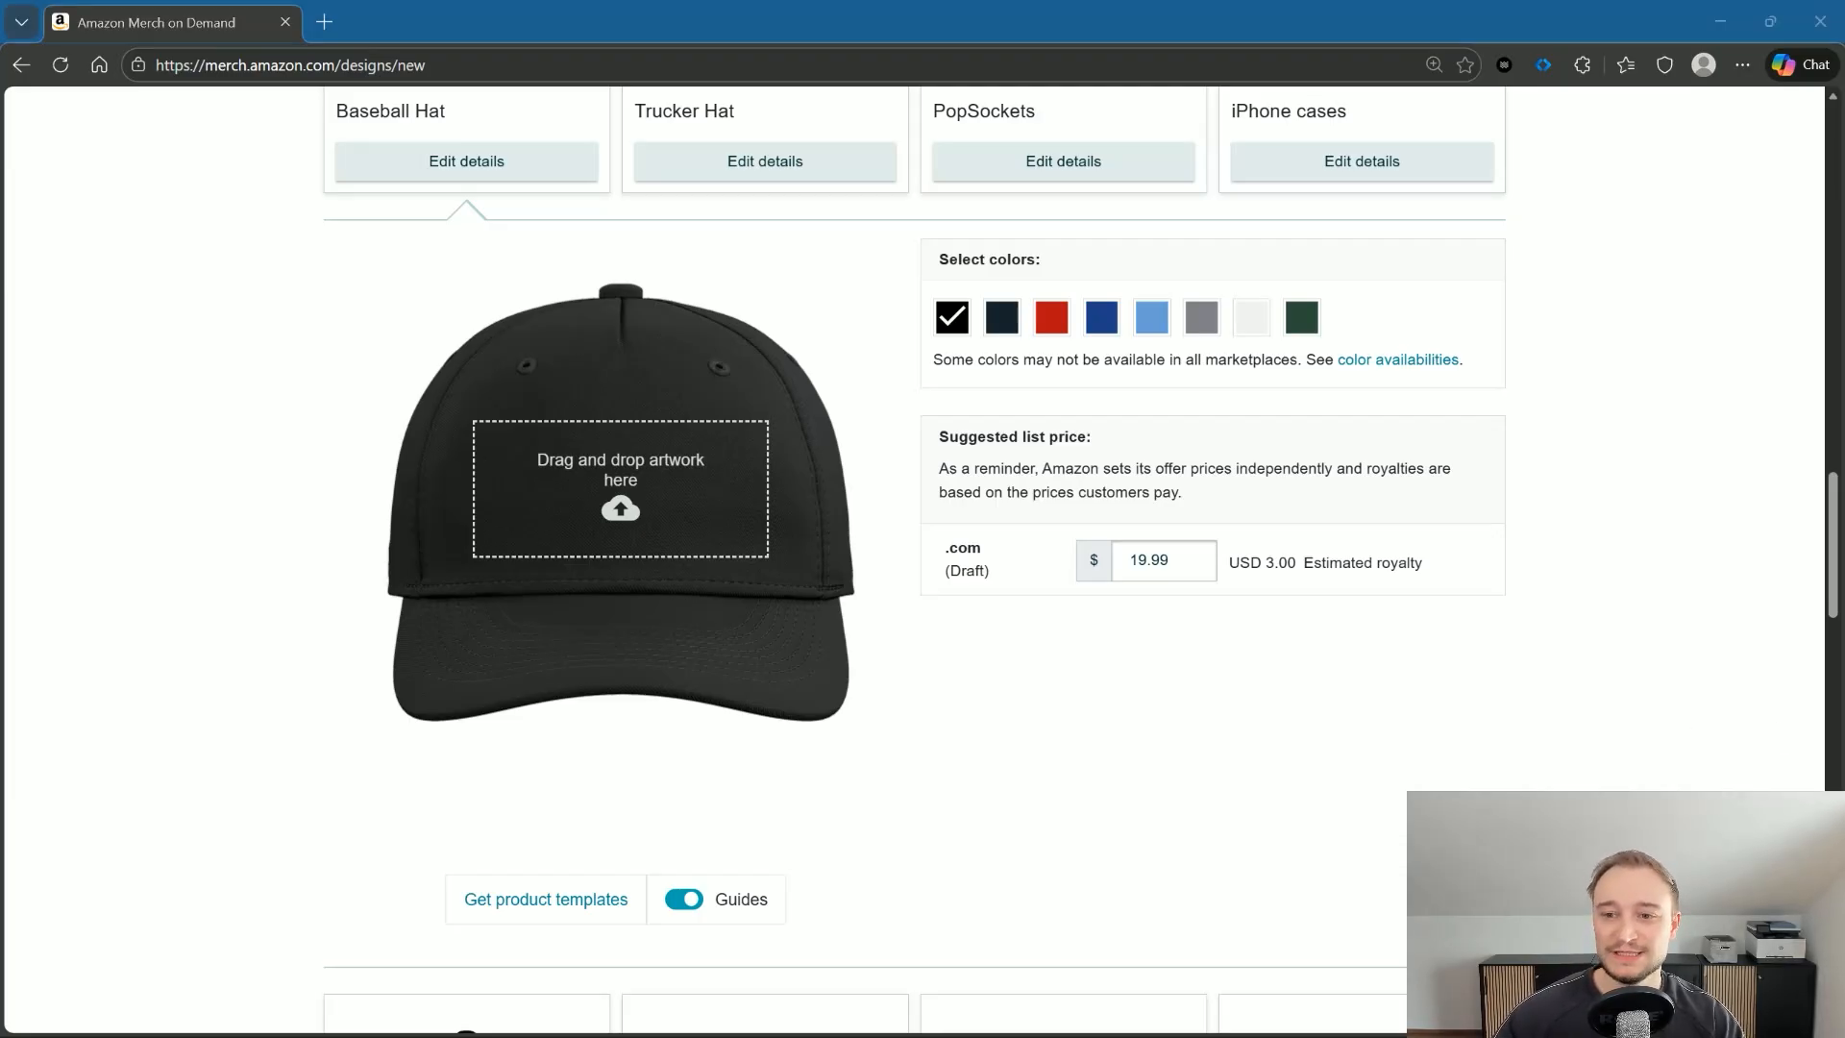
Upload the "Wait for me I have little legs" artwork as the shared design for all products
scroll(948, 394, up, 20)
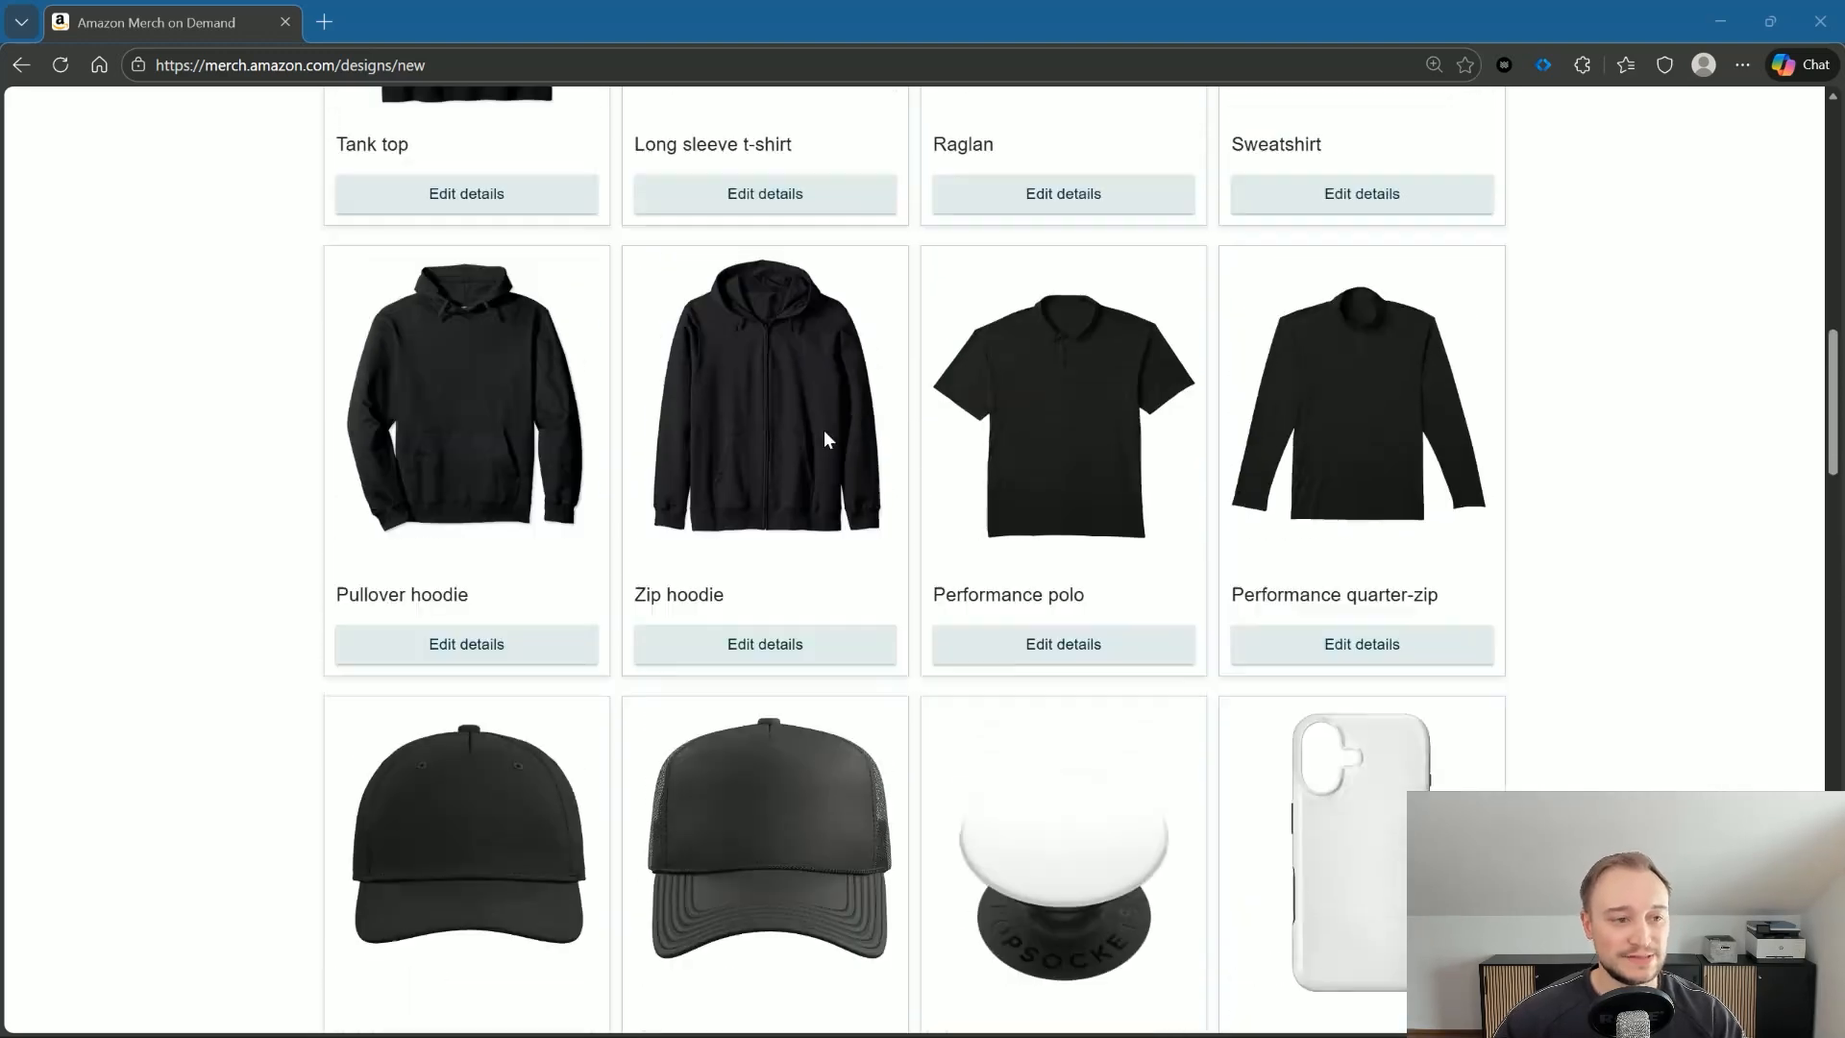
scroll(982, 454, up, 1)
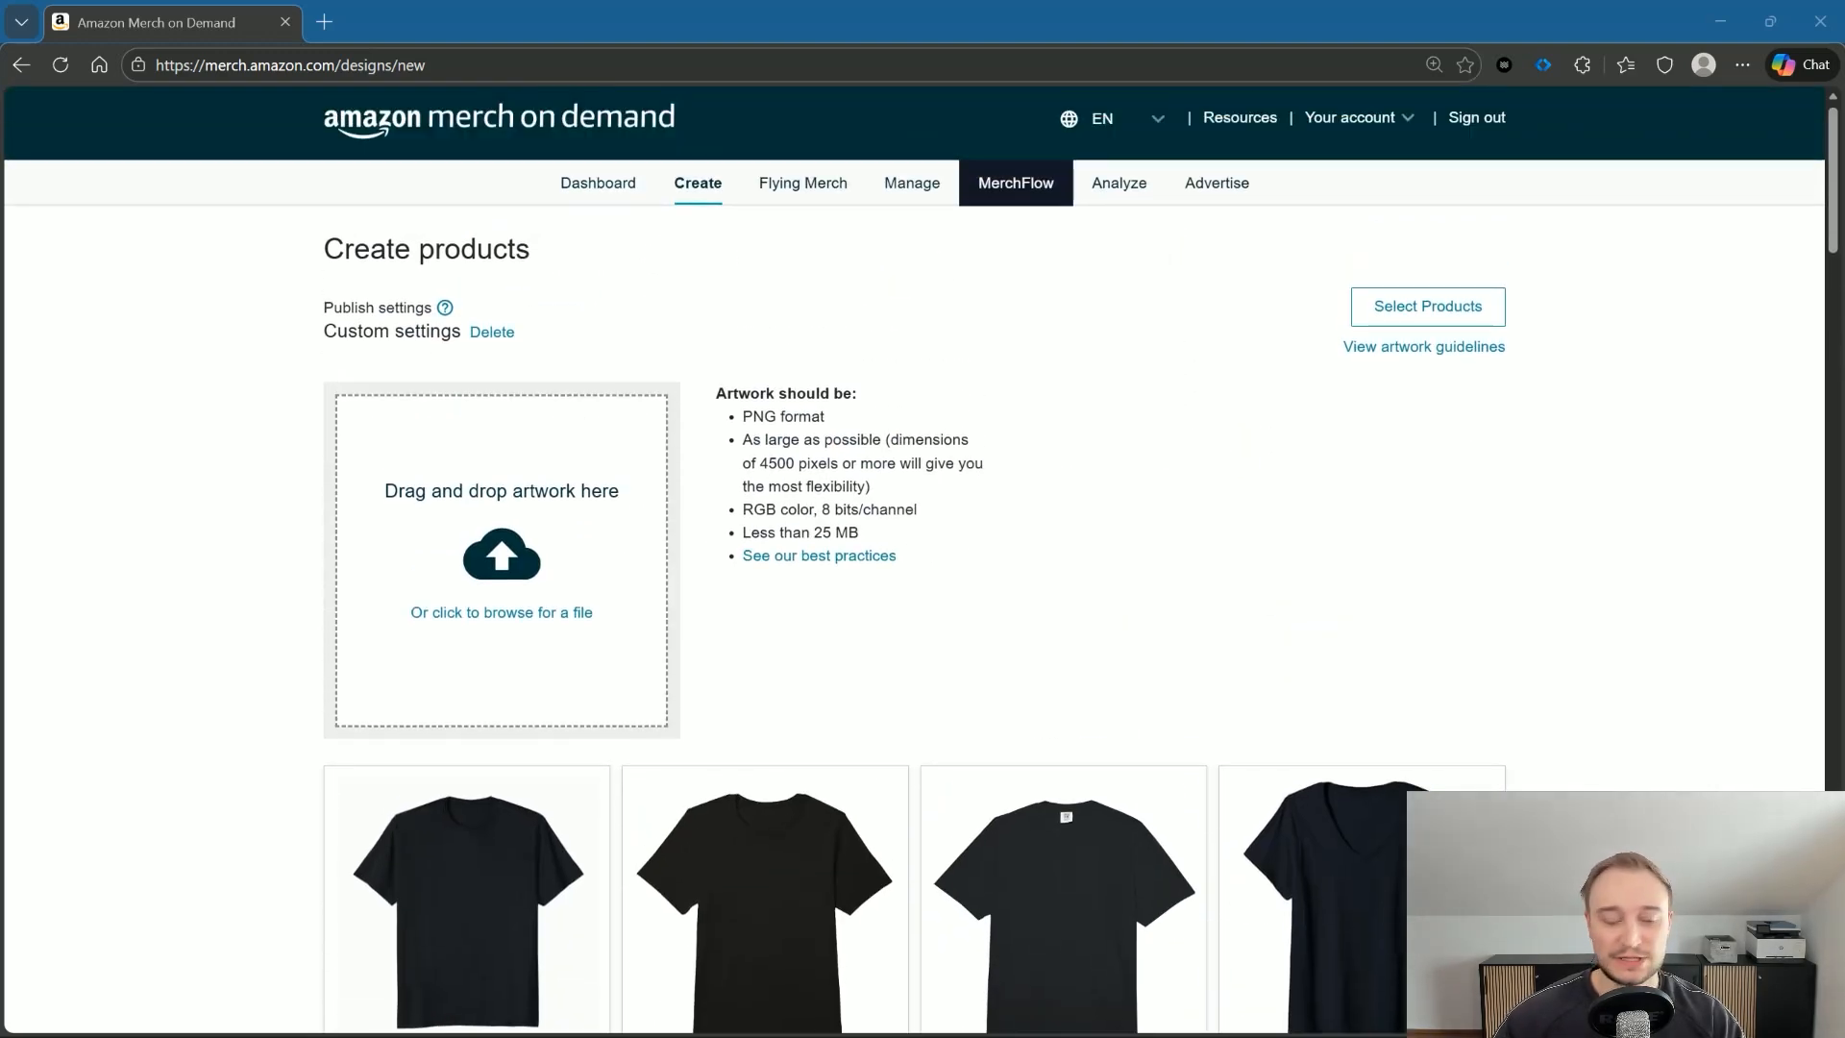
drag(1091, 553, 461, 553)
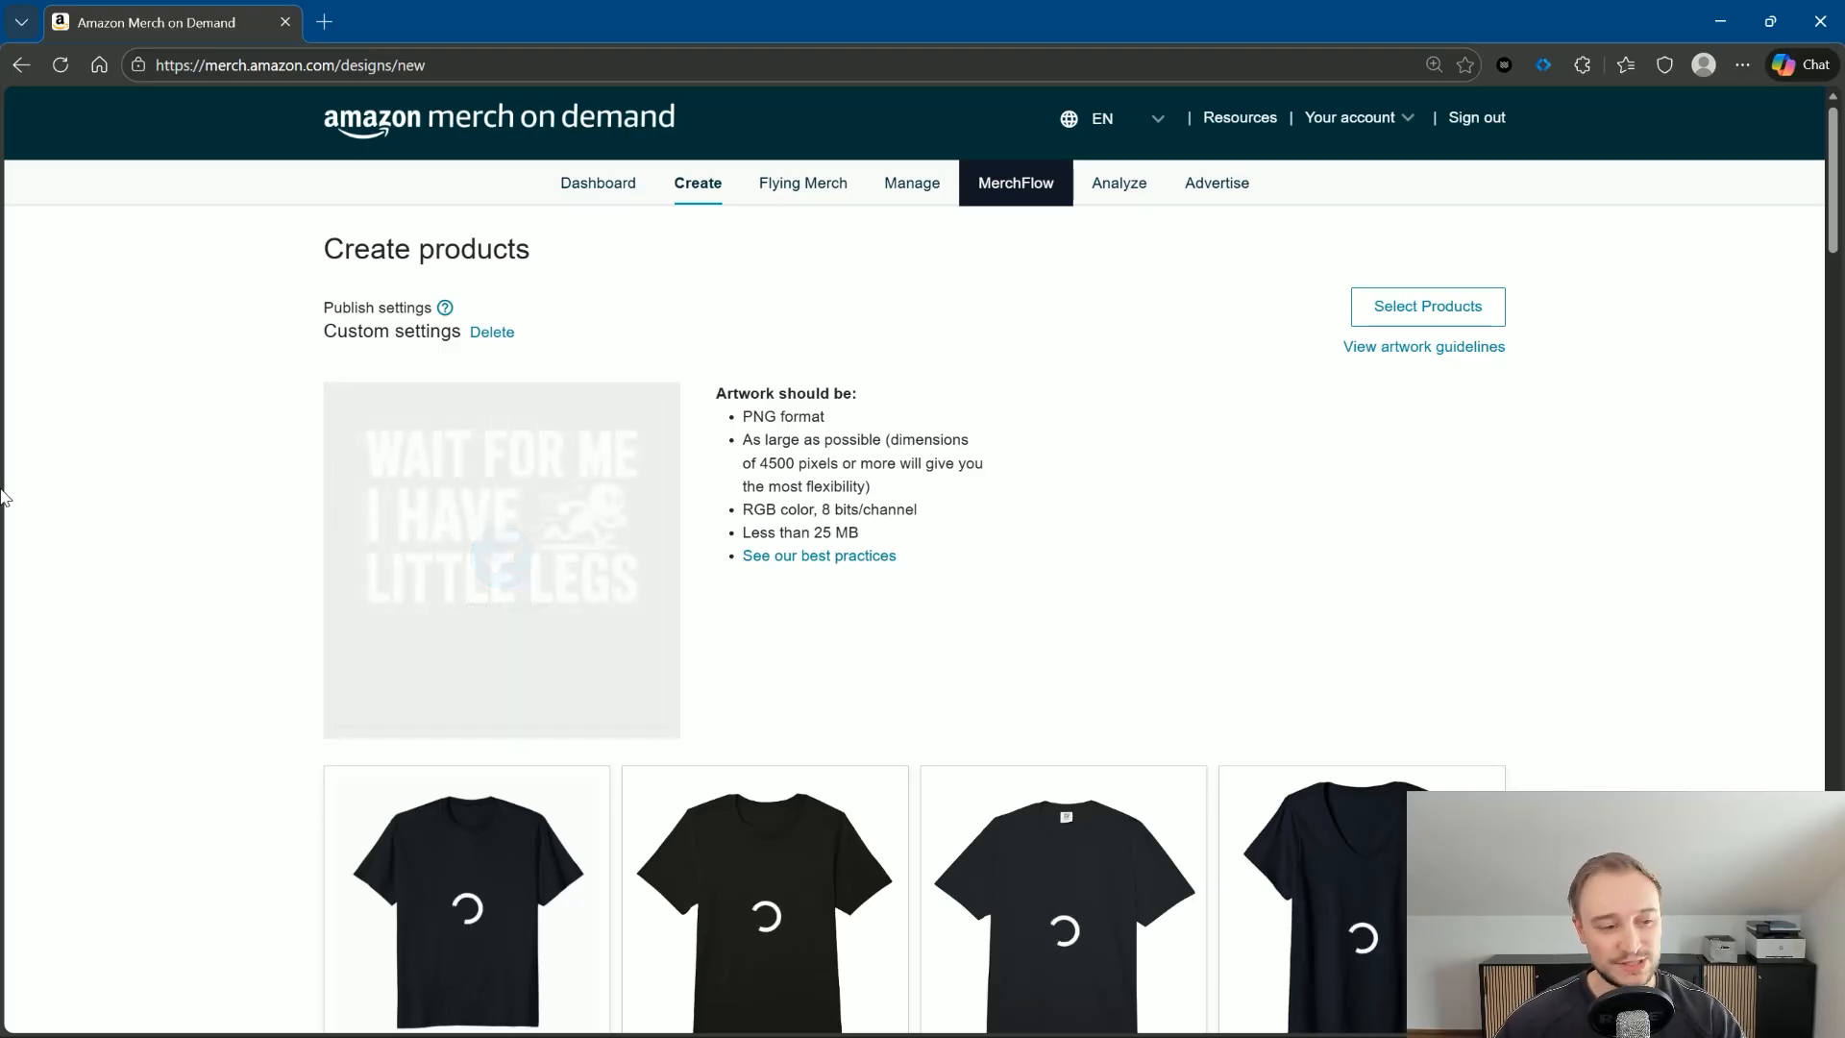
Enlarge the artwork on the Baseball Hat to 20% scale and move it to about the middle of the print area
scroll(316, 464, down, 1)
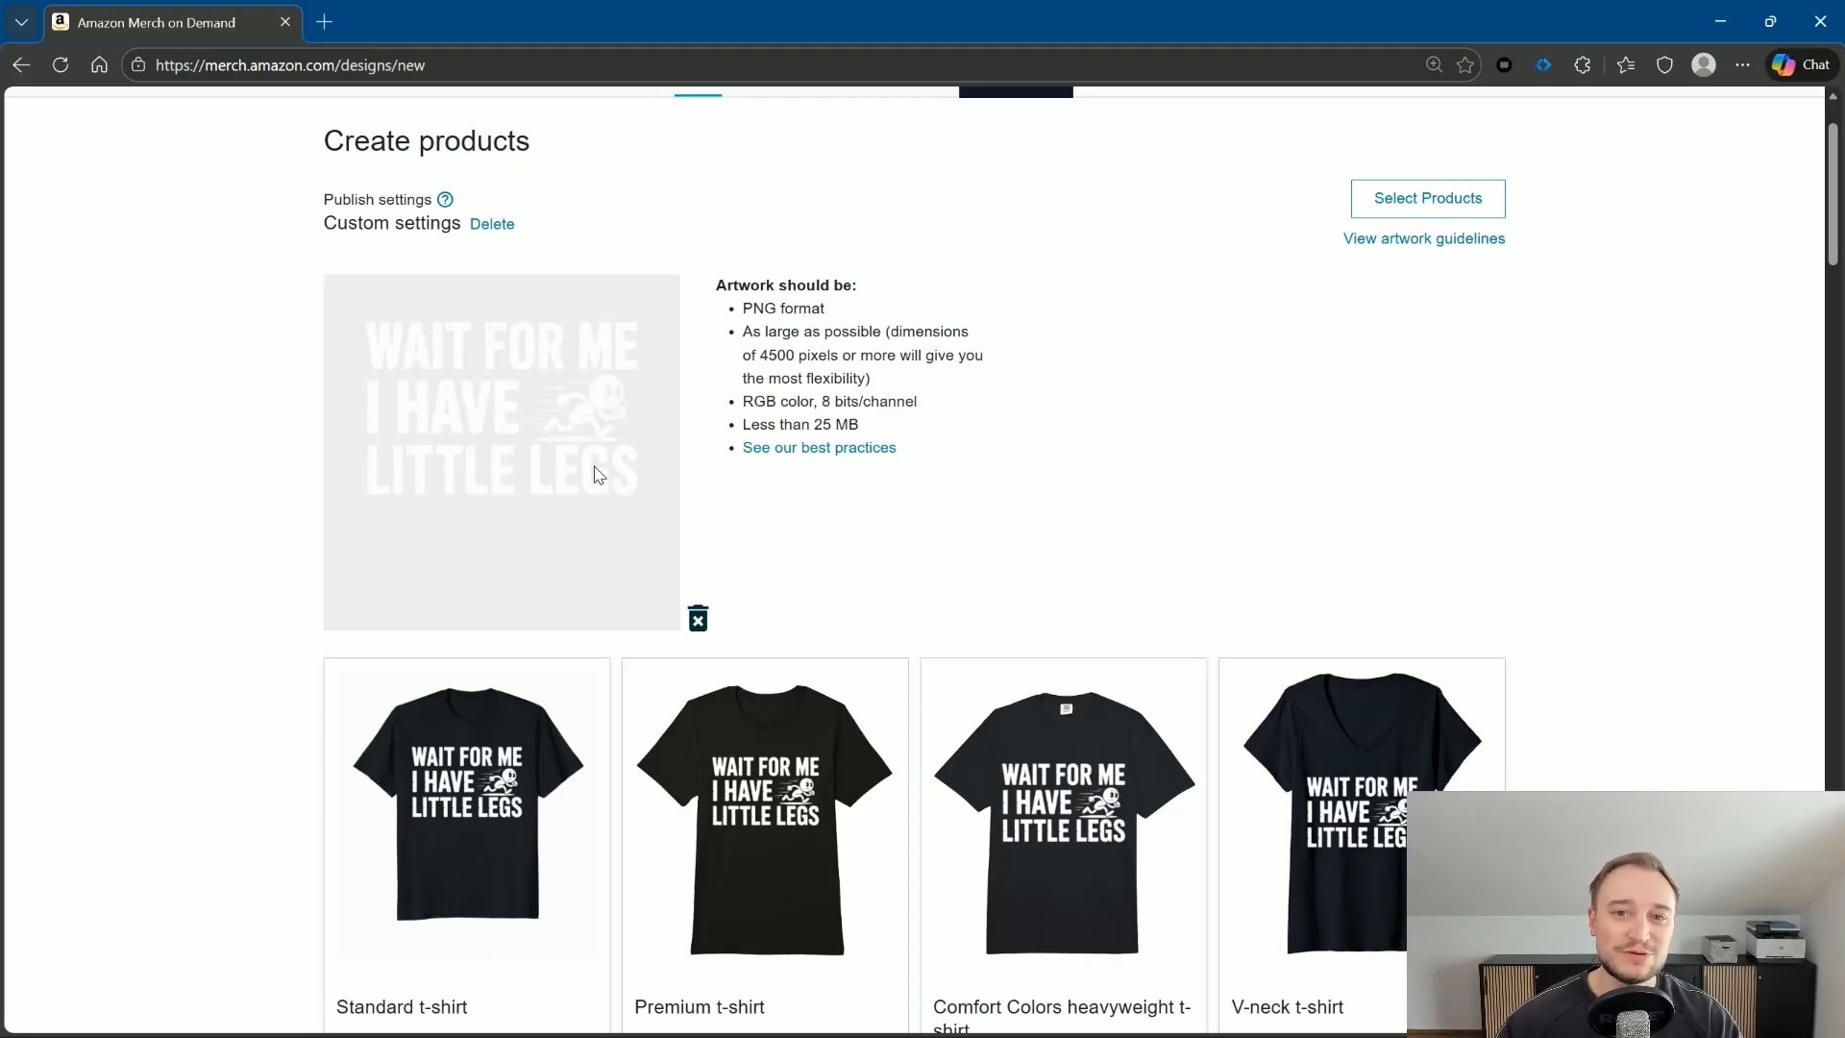
scroll(445, 500, down, 12)
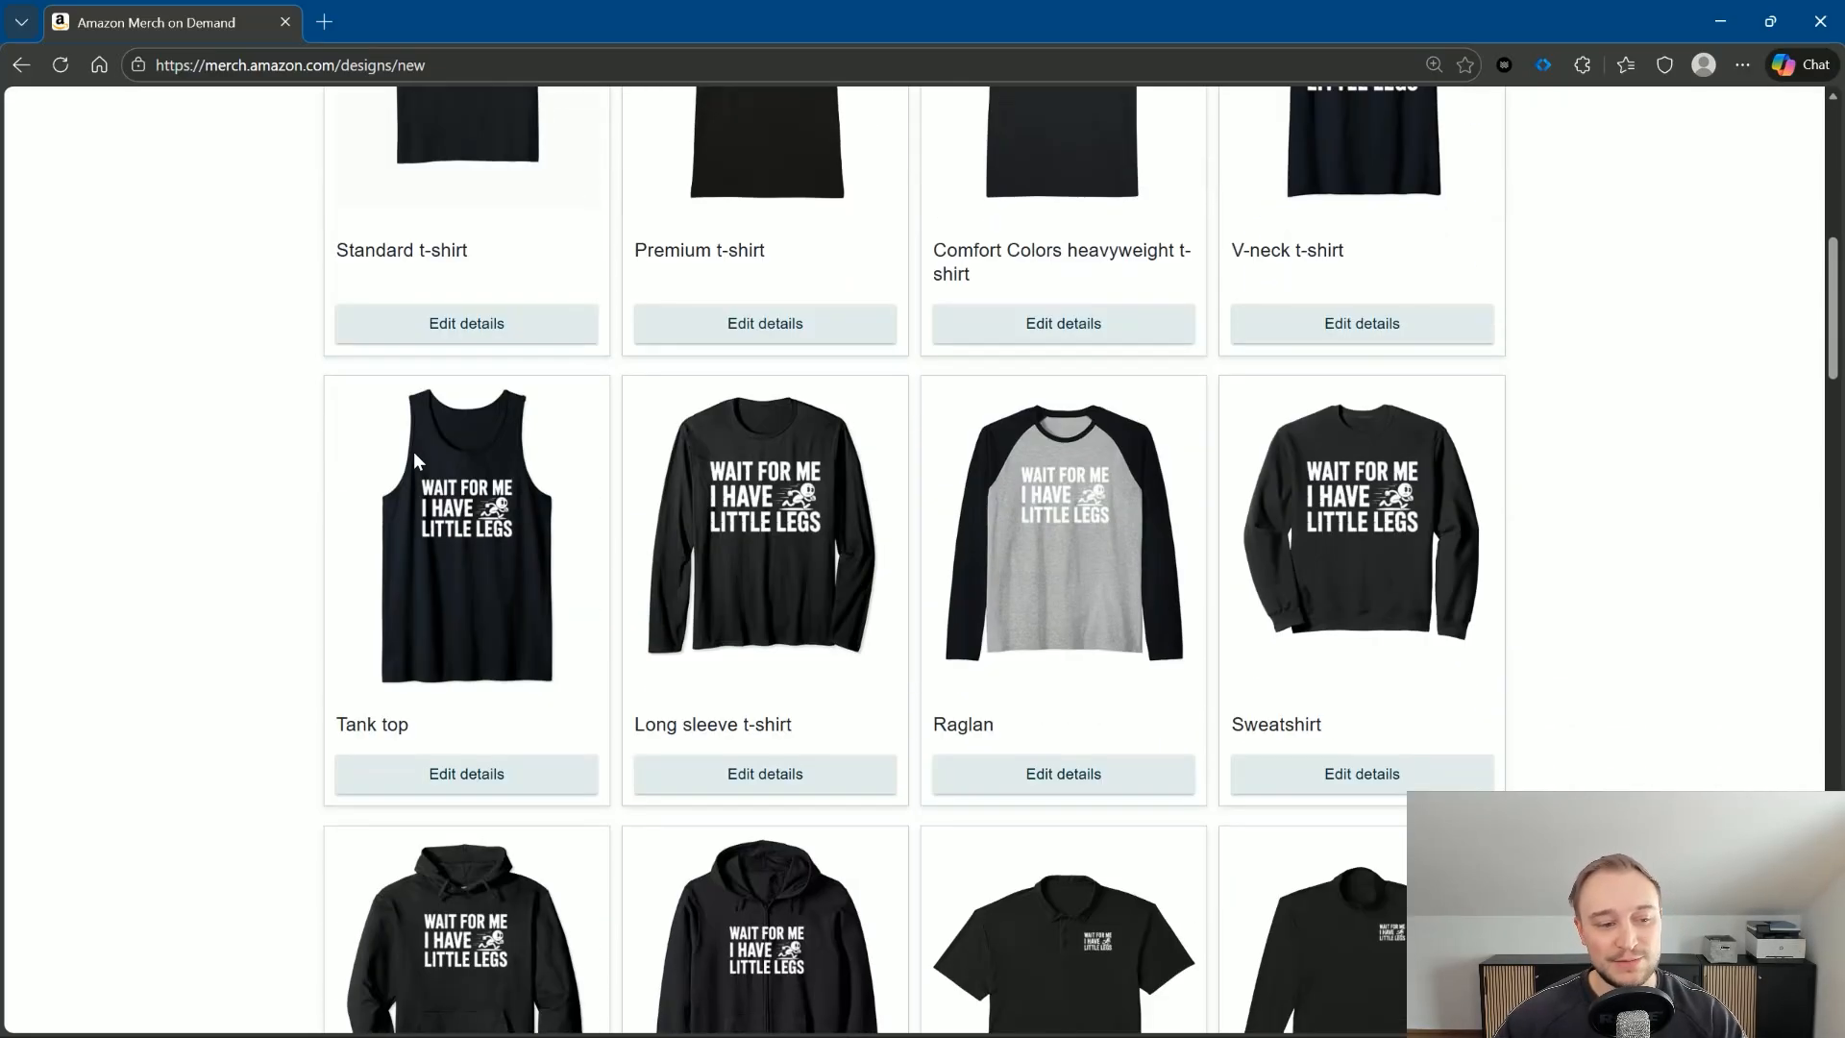
scroll(383, 439, down, 5)
scroll(360, 606, down, 2)
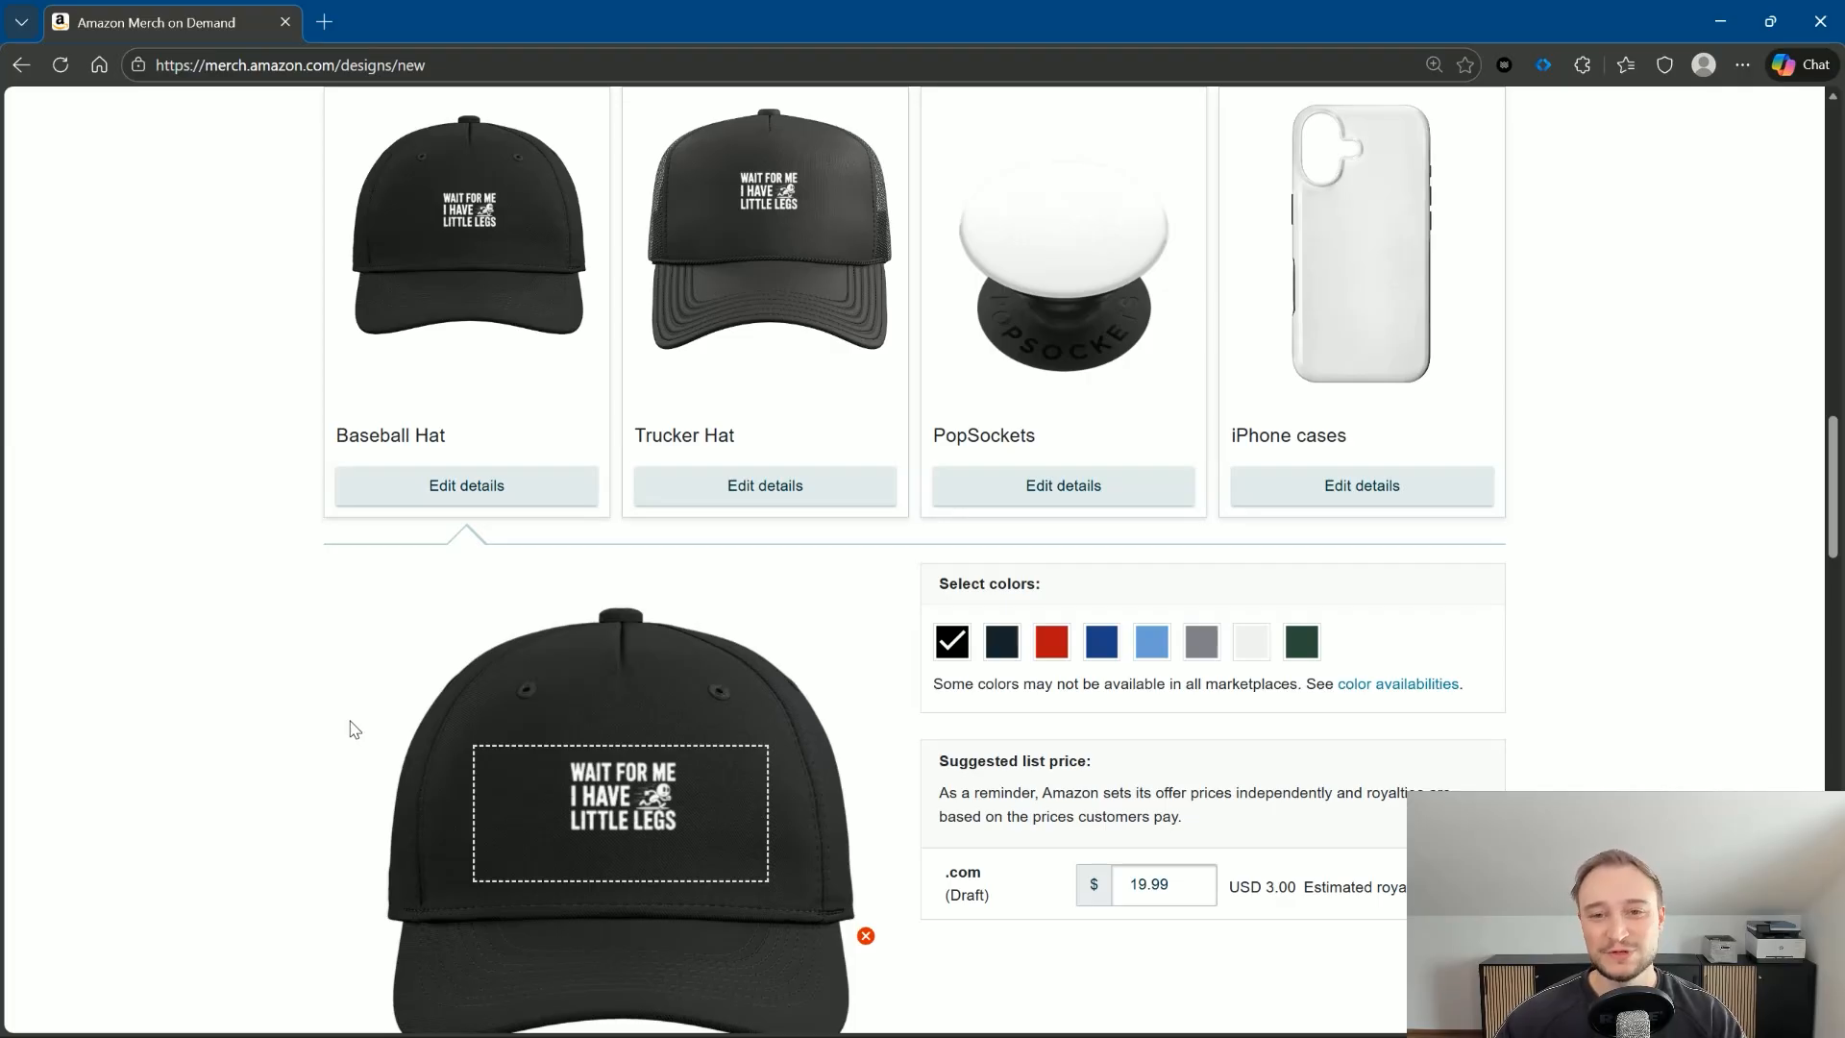
scroll(360, 716, down, 1)
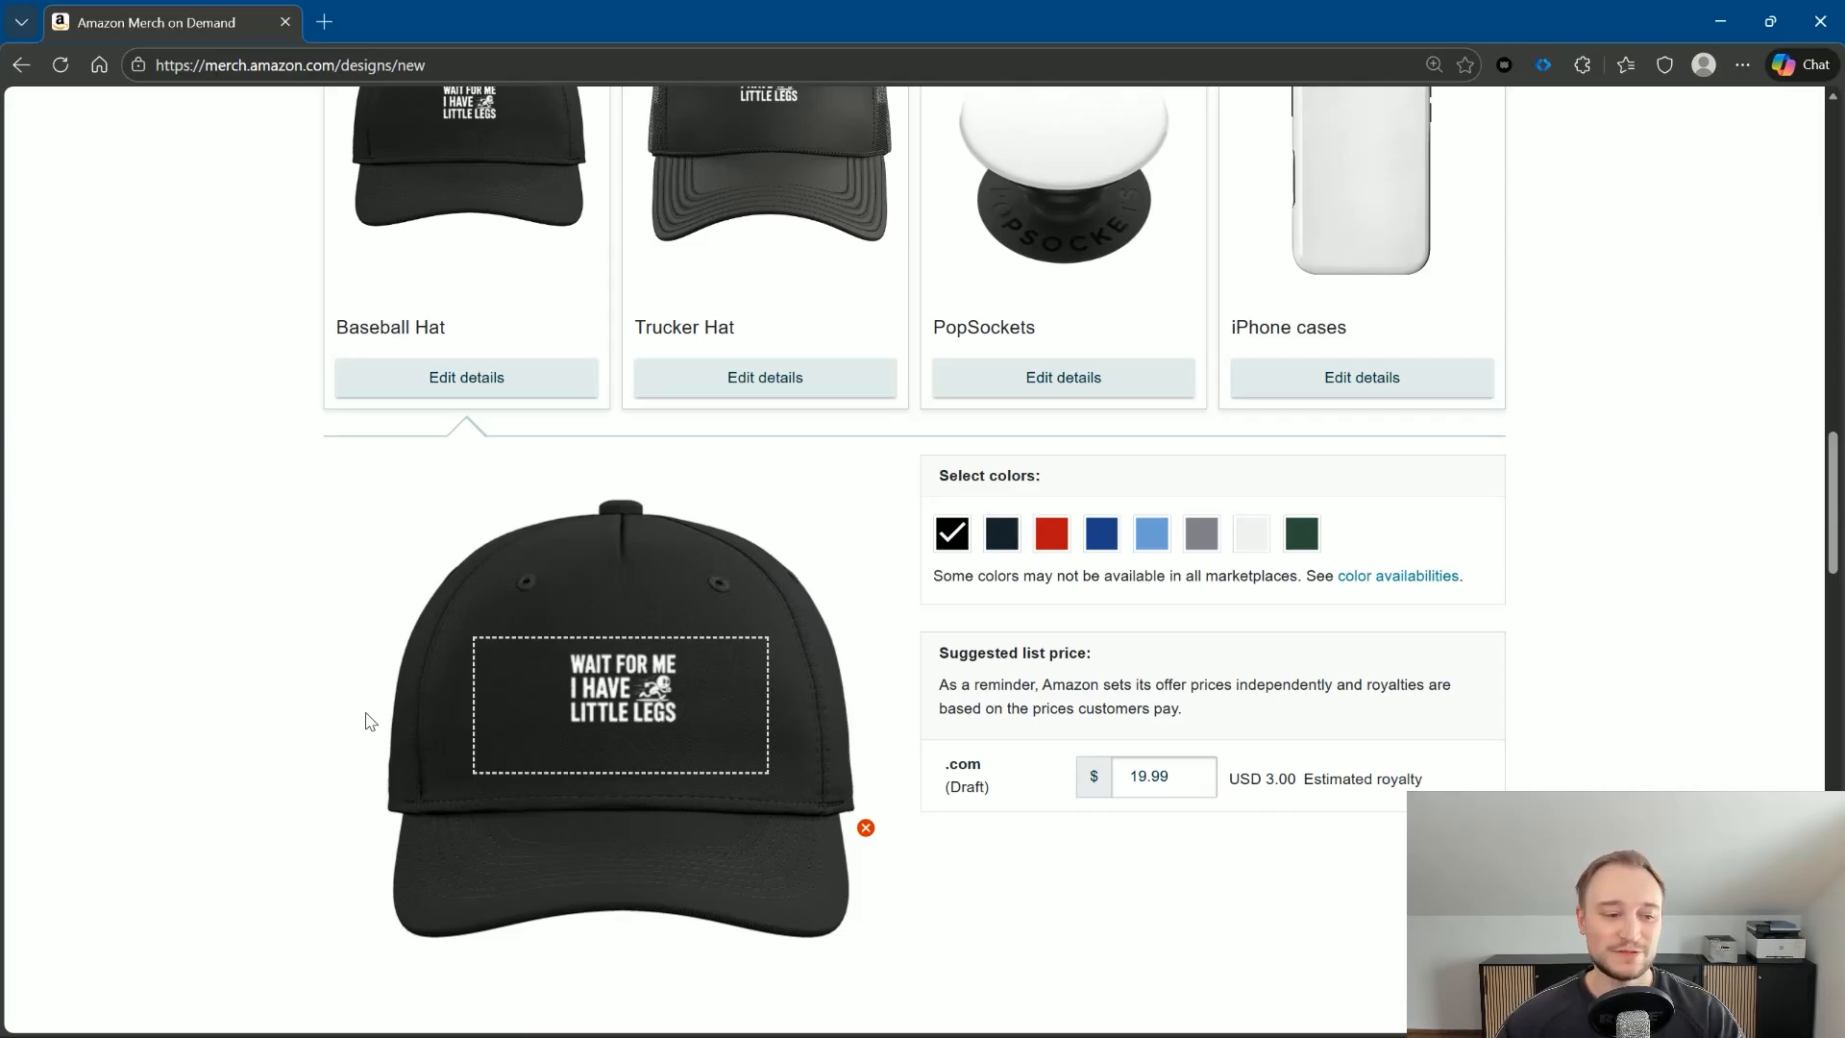
scroll(457, 717, down, 2)
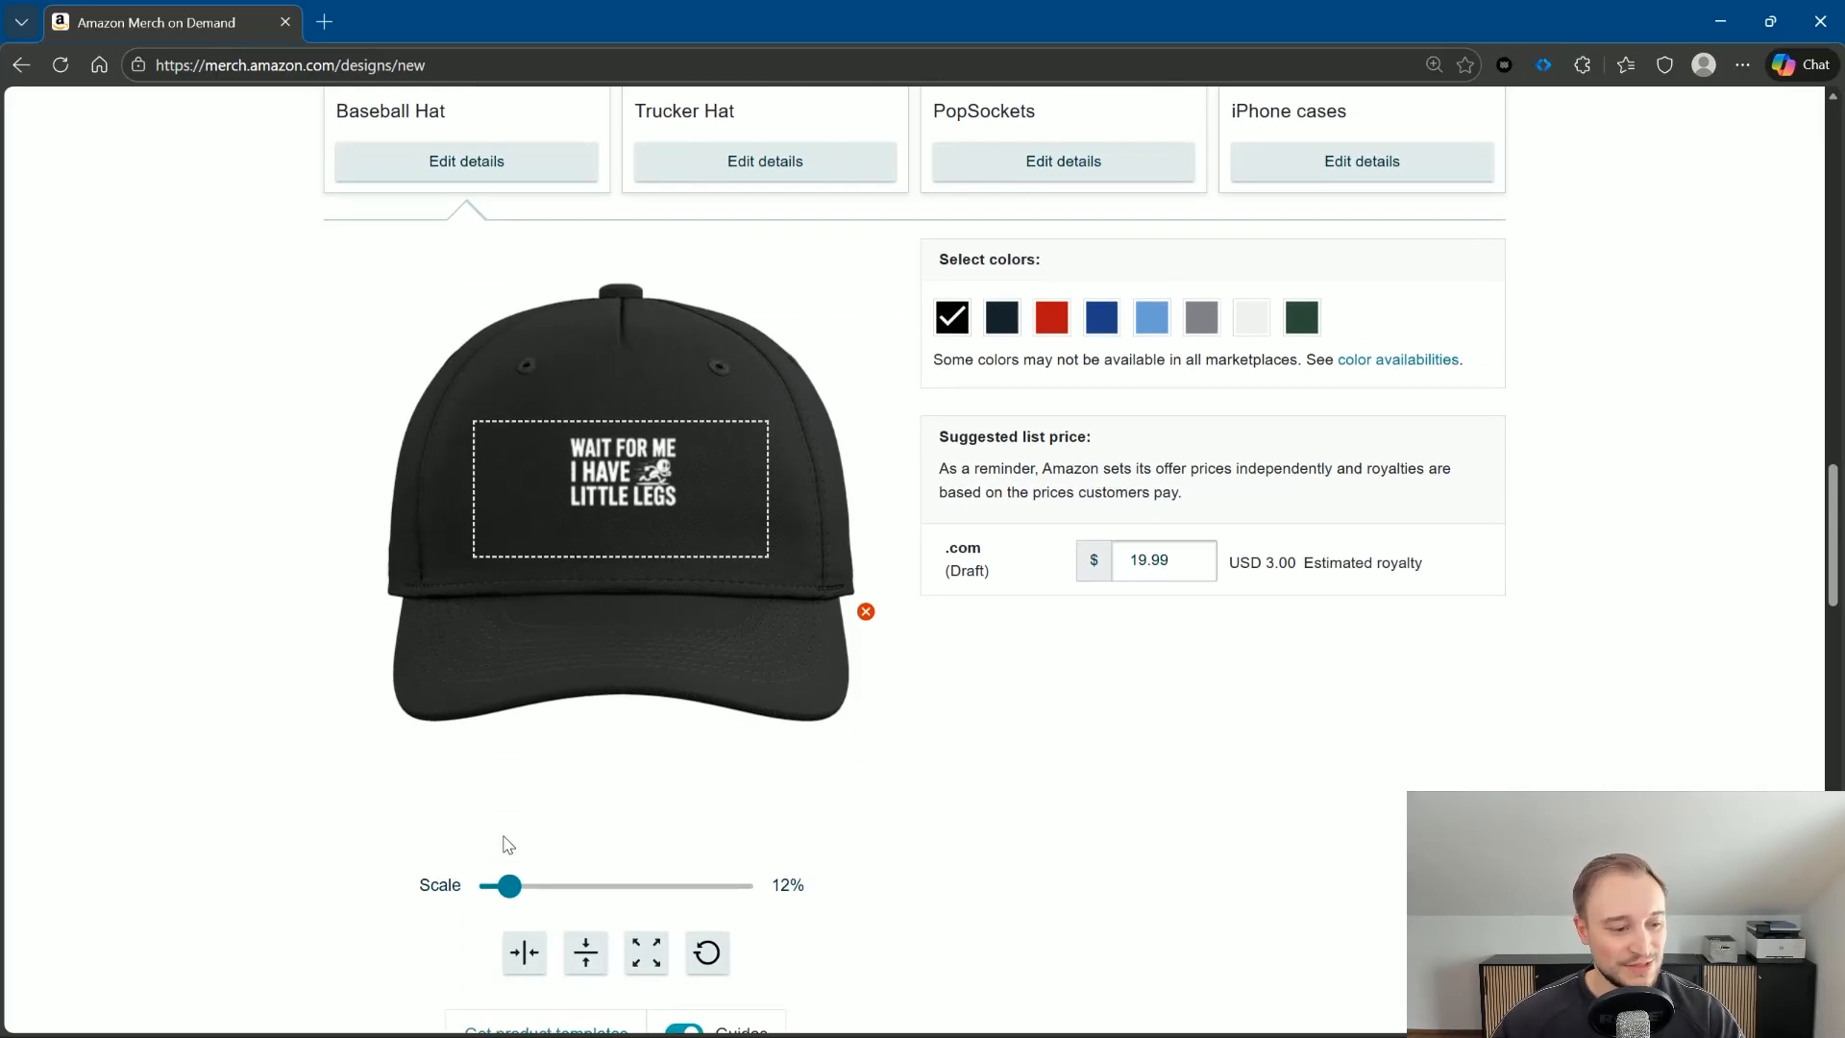
drag(509, 885, 531, 886)
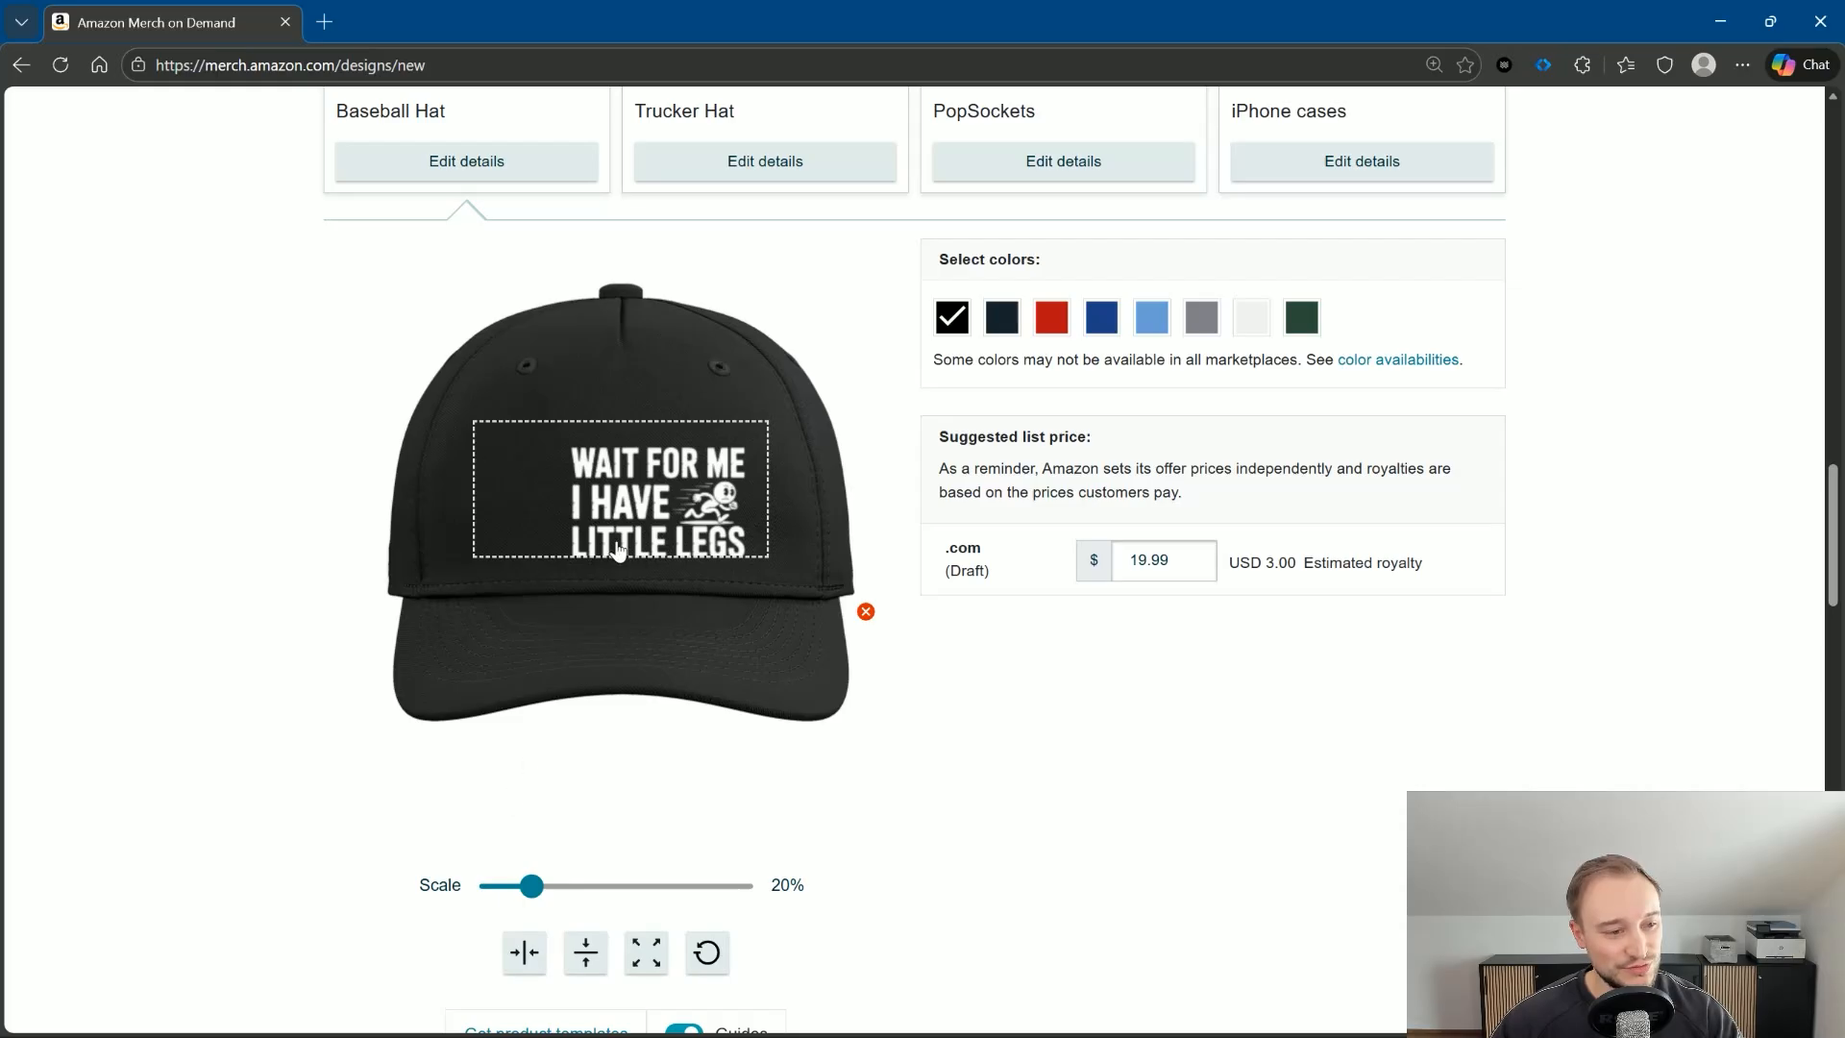
mouse_move(618, 549)
mouse_down()
mouse_move(577, 535)
mouse_move(642, 526)
mouse_up()
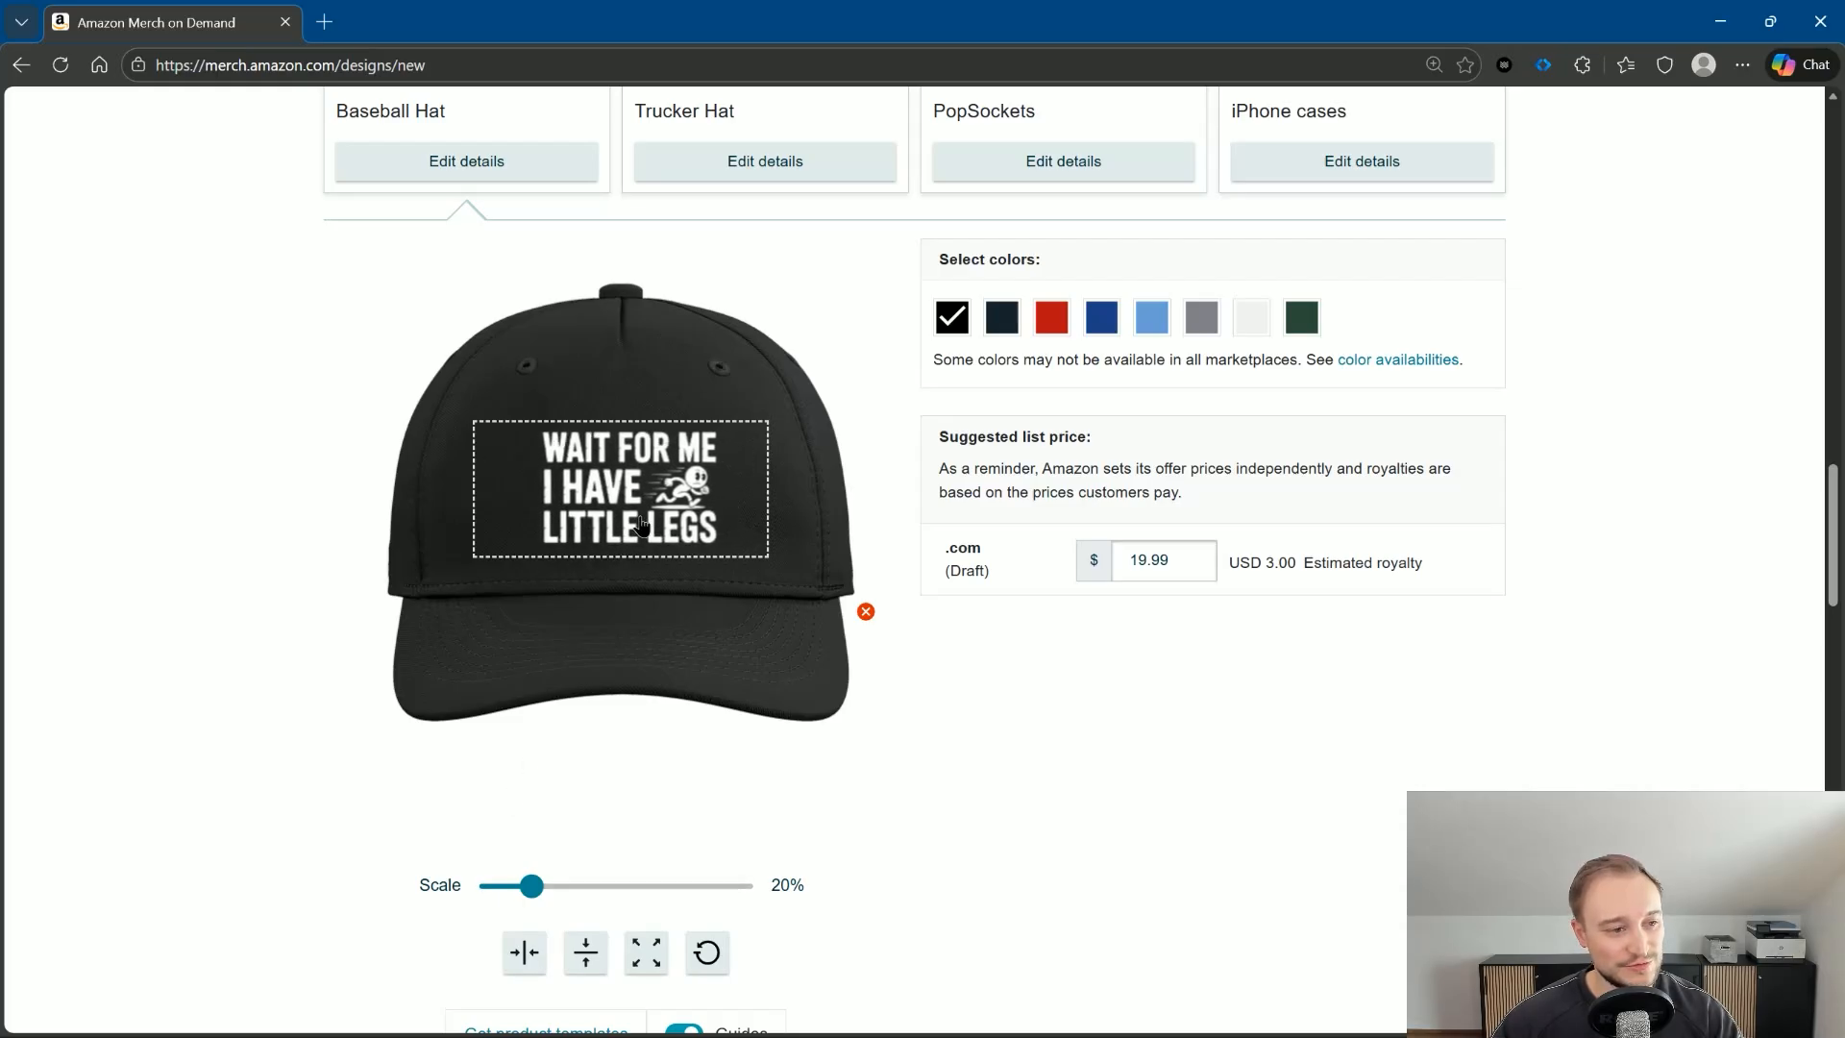
Check the Baseball Hat preview and open the Trucker Hat details to compare its artwork size and placement
scroll(257, 523, up, 1)
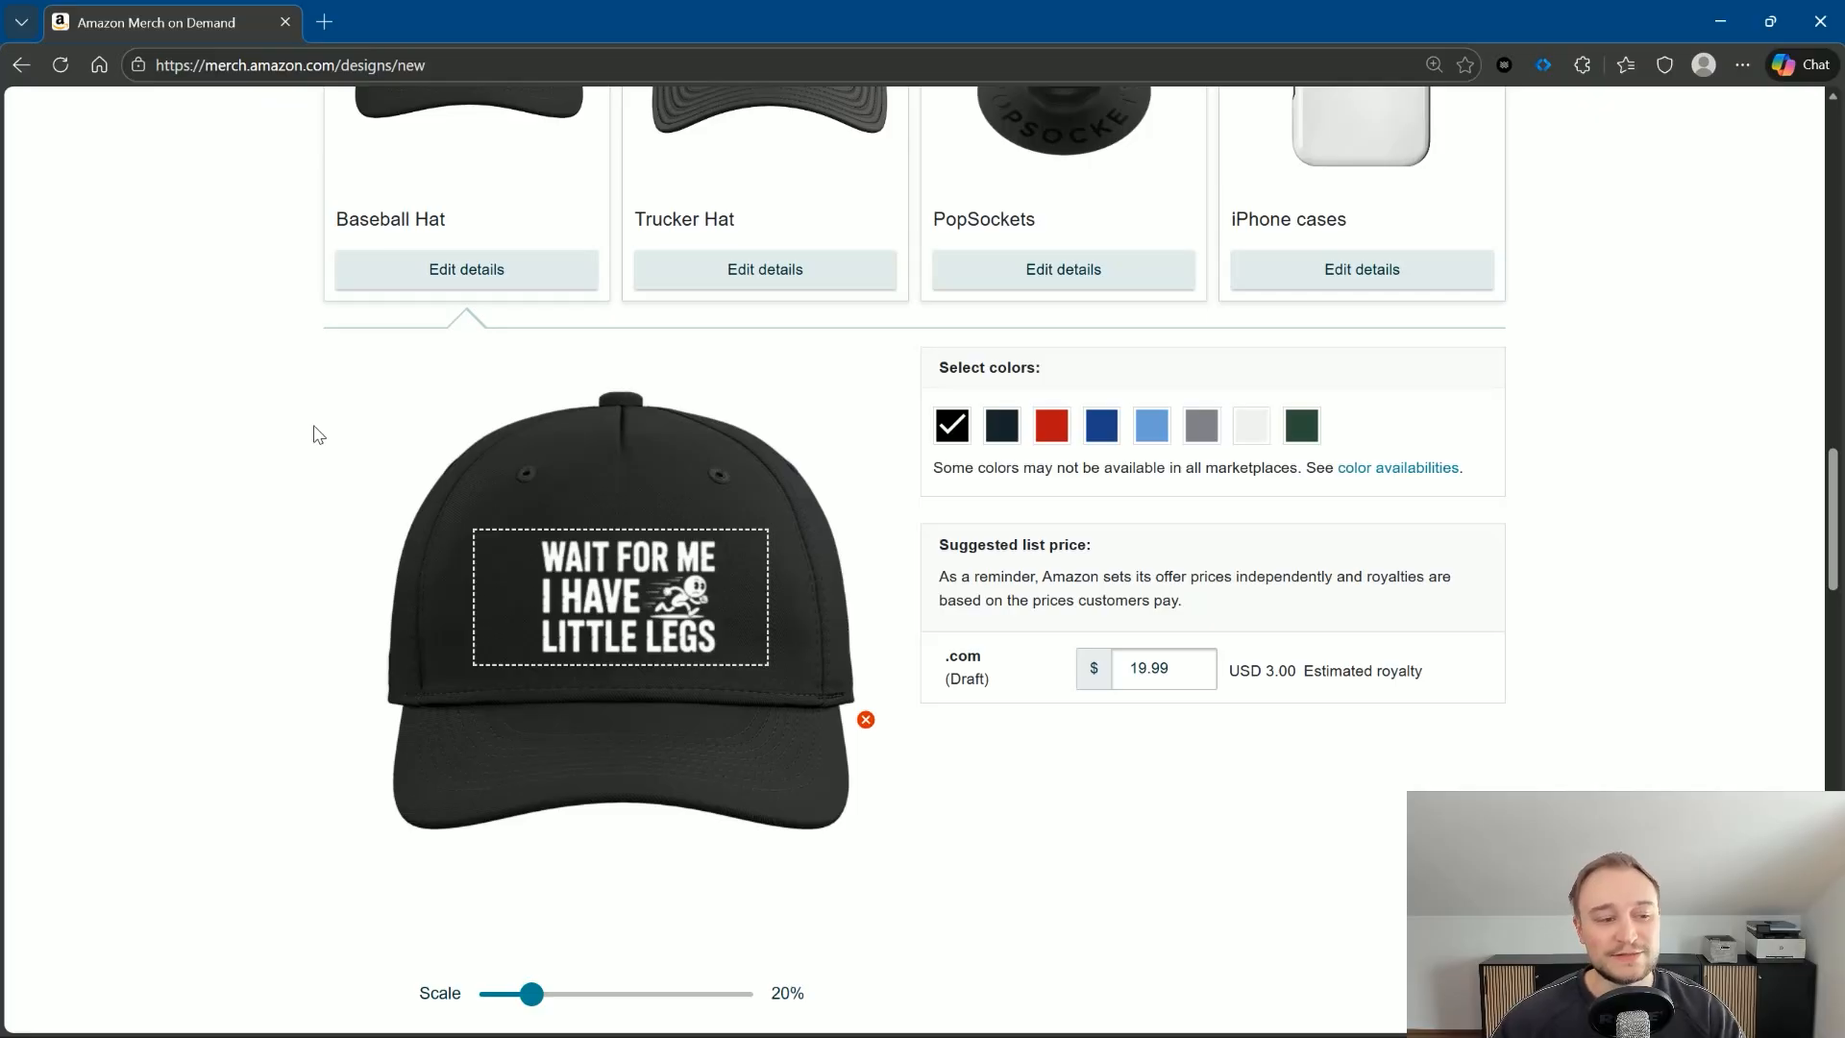
scroll(318, 434, up, 3)
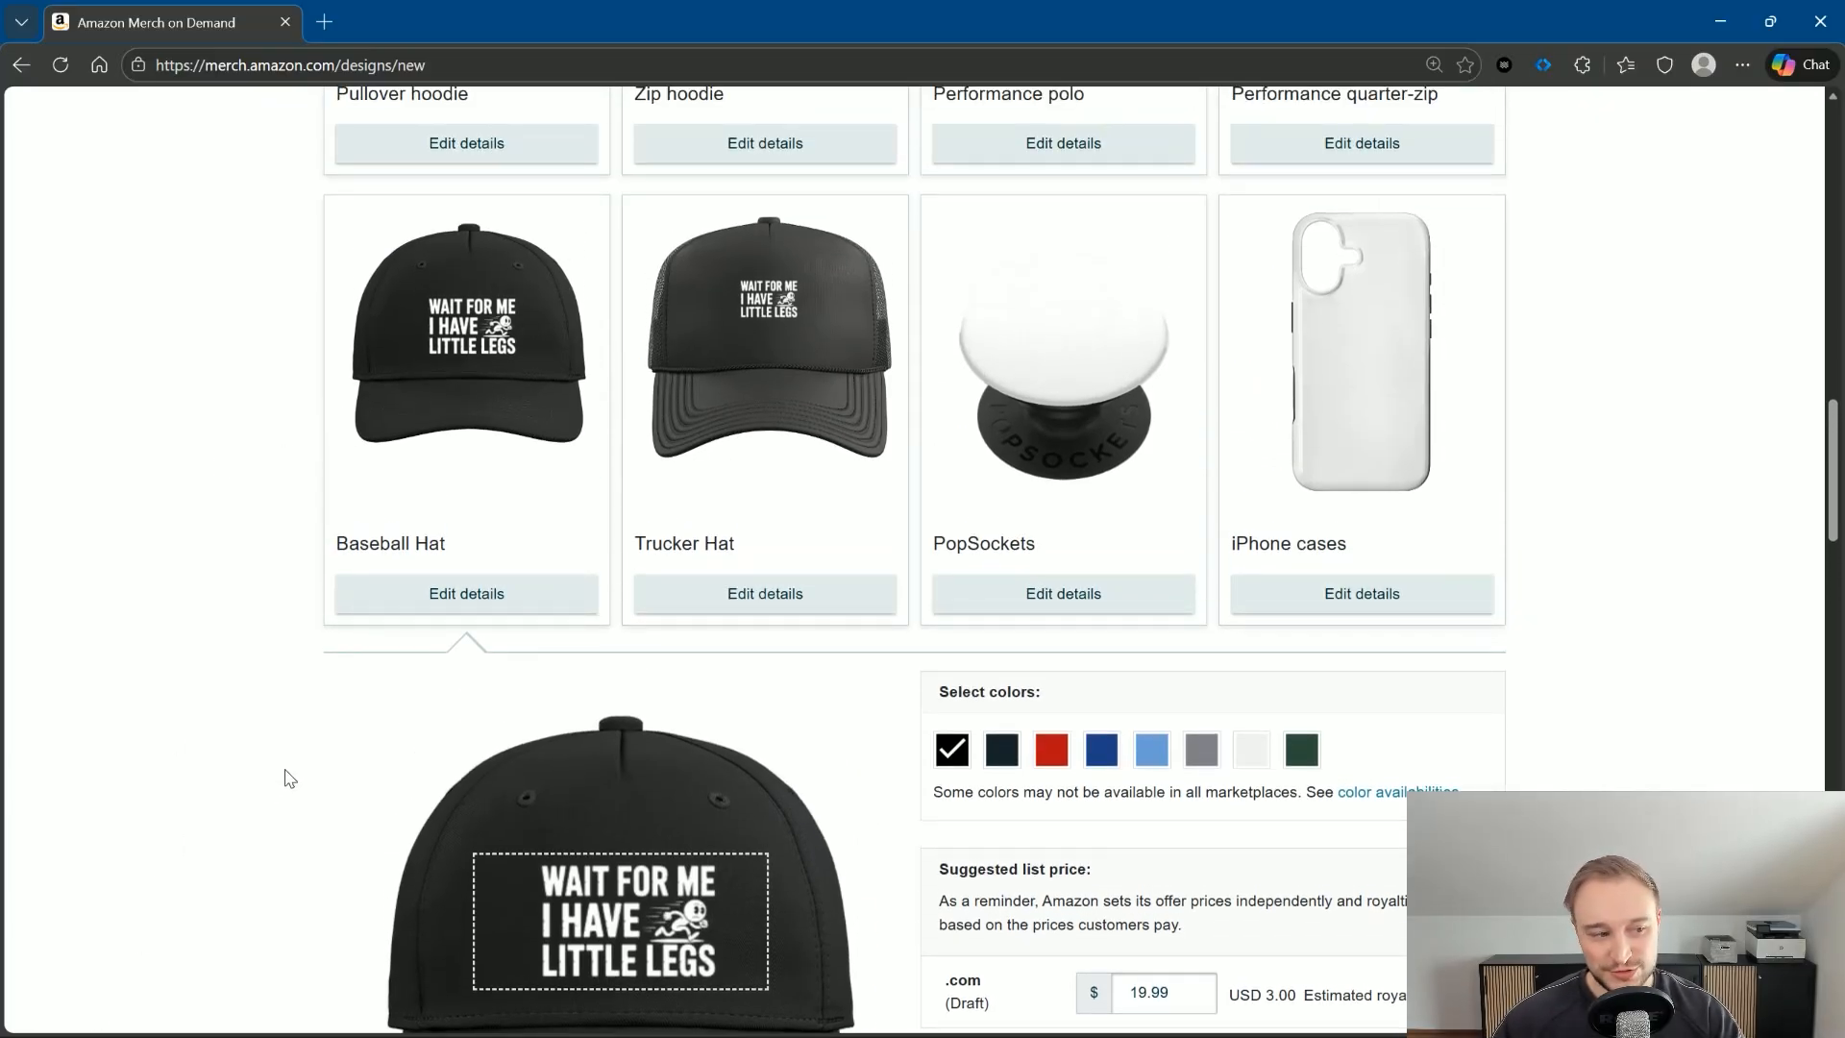
scroll(297, 741, down, 2)
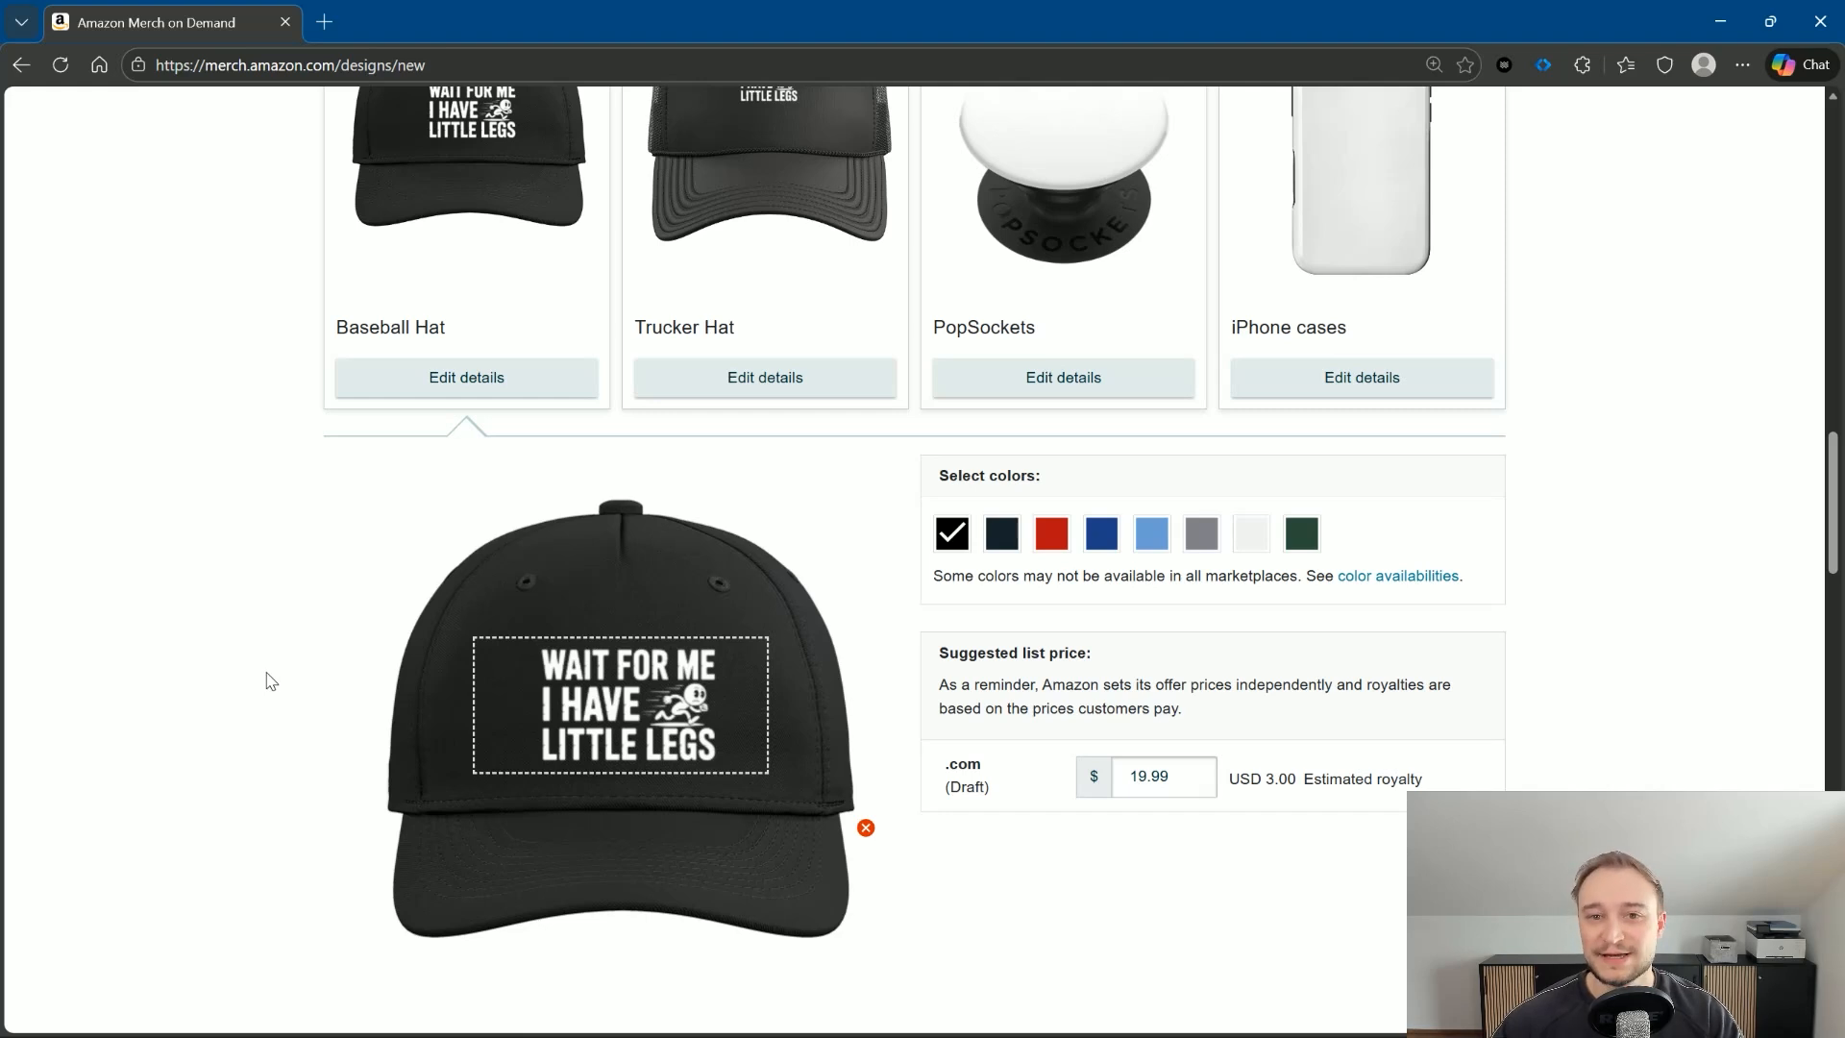
scroll(461, 604, up, 1)
click(786, 489)
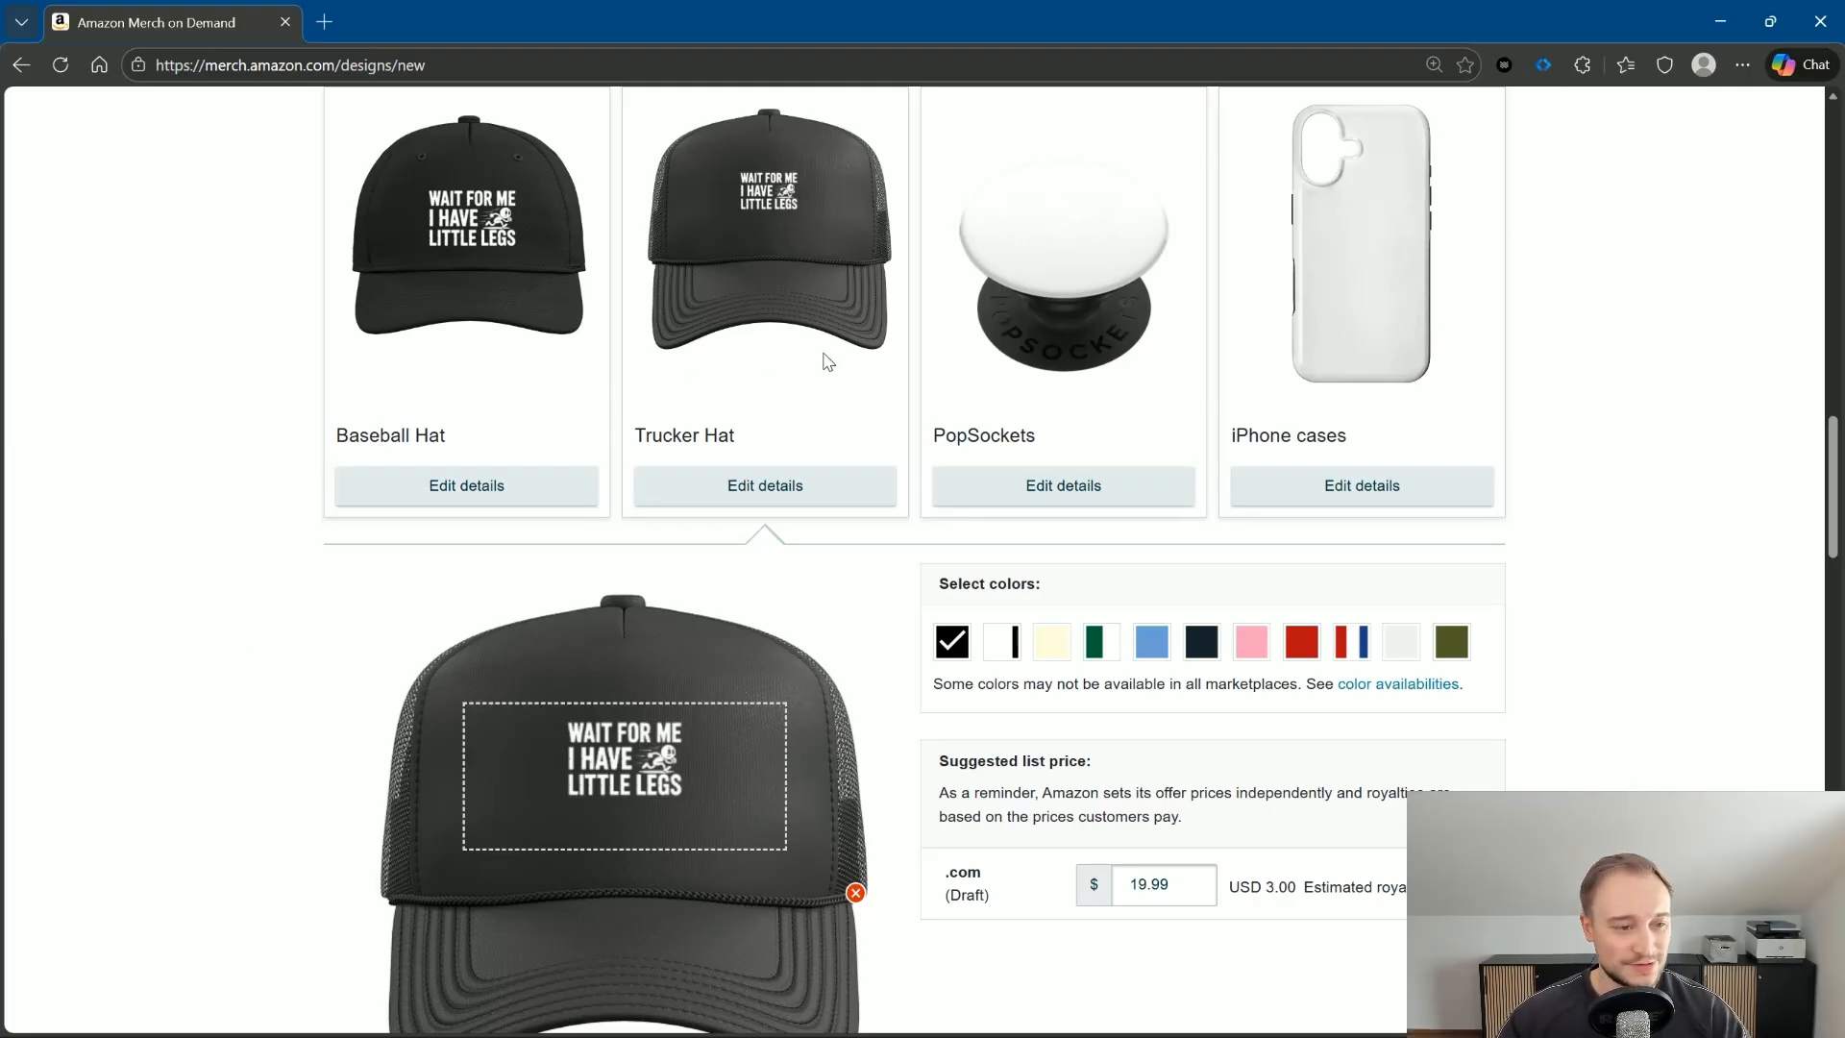
click(801, 480)
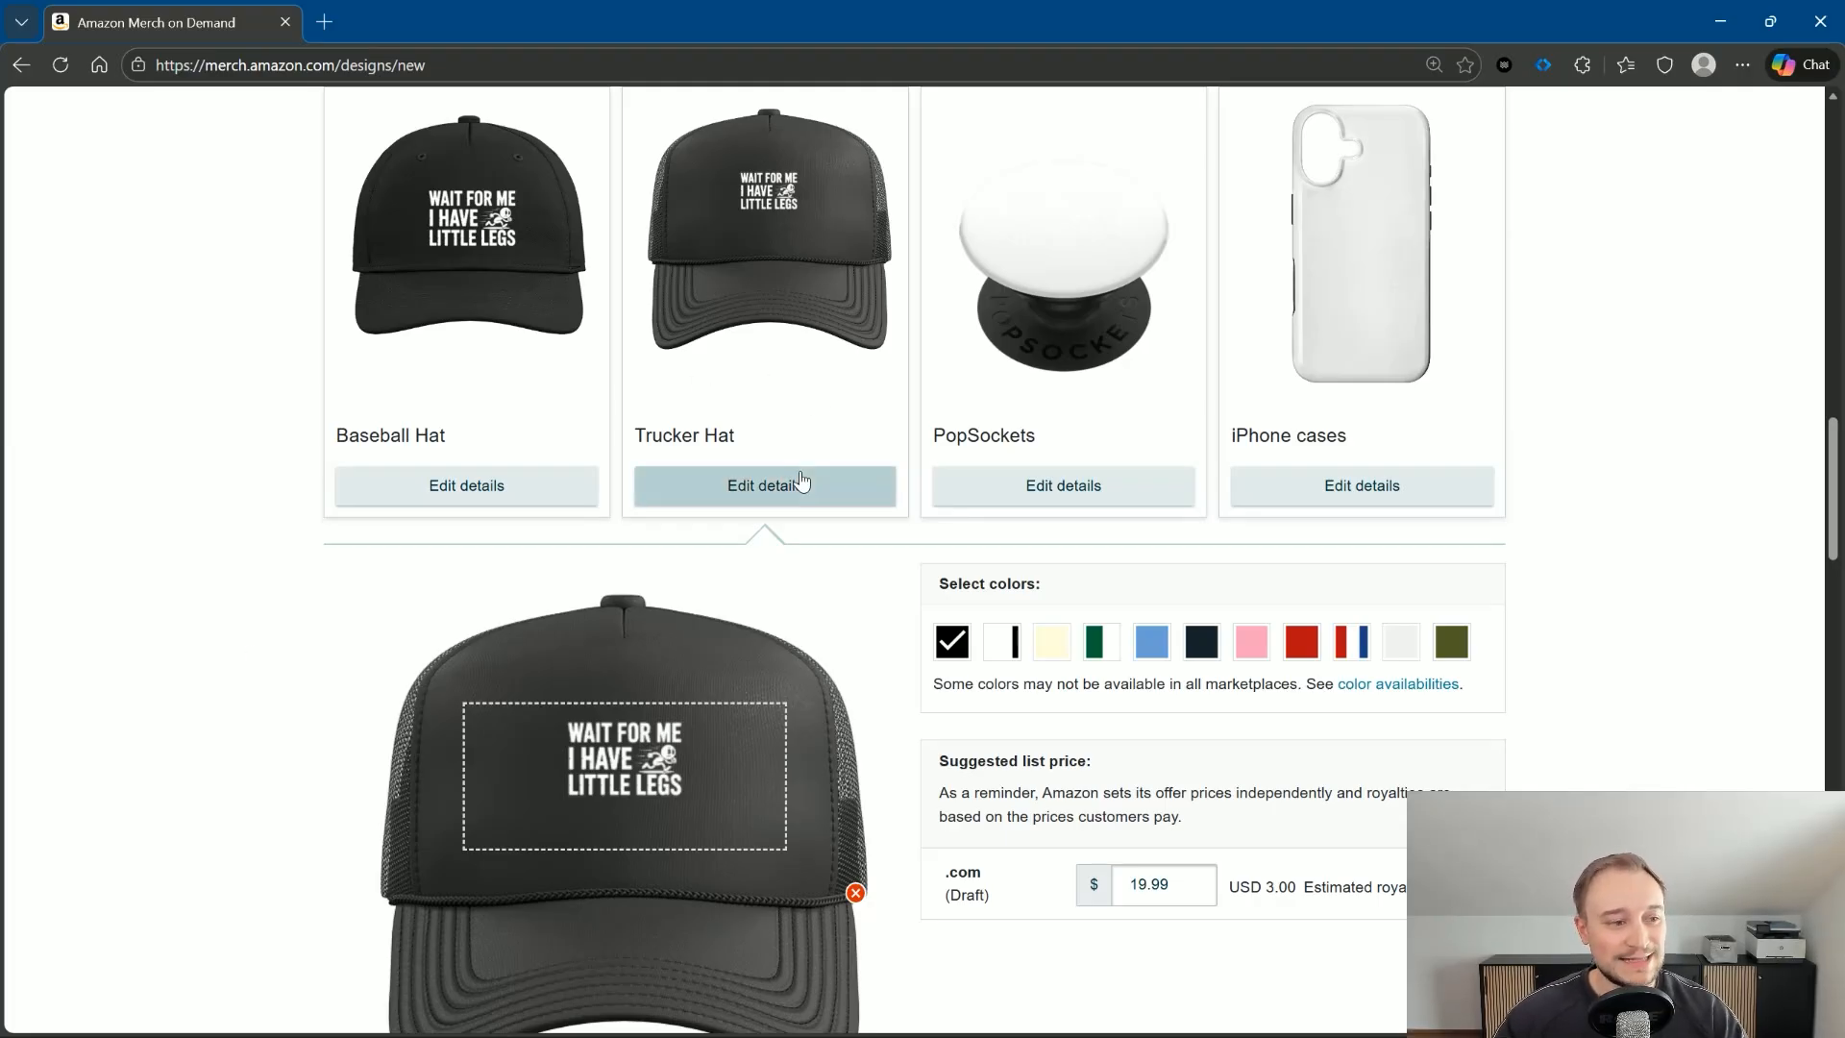
Return to the Baseball Hat details and center its artwork horizontally and vertically
click(466, 485)
scroll(348, 495, down, 2)
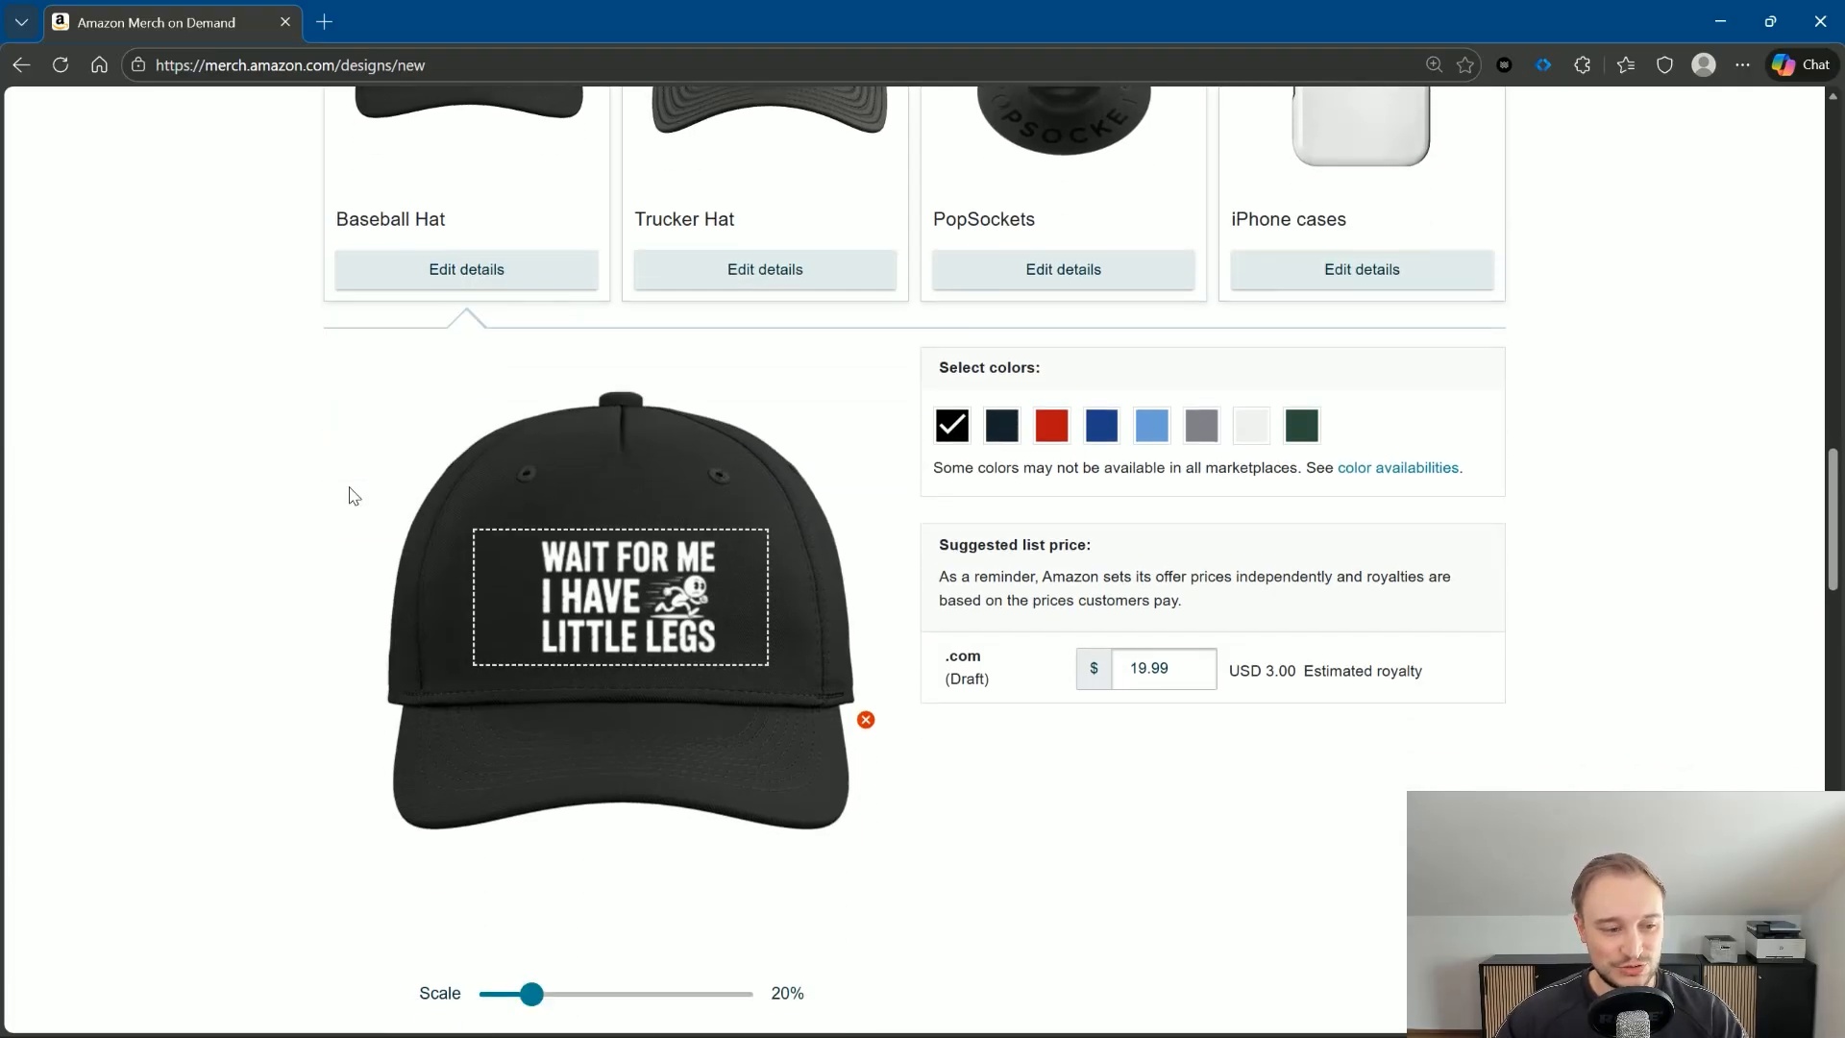
scroll(352, 494, down, 1)
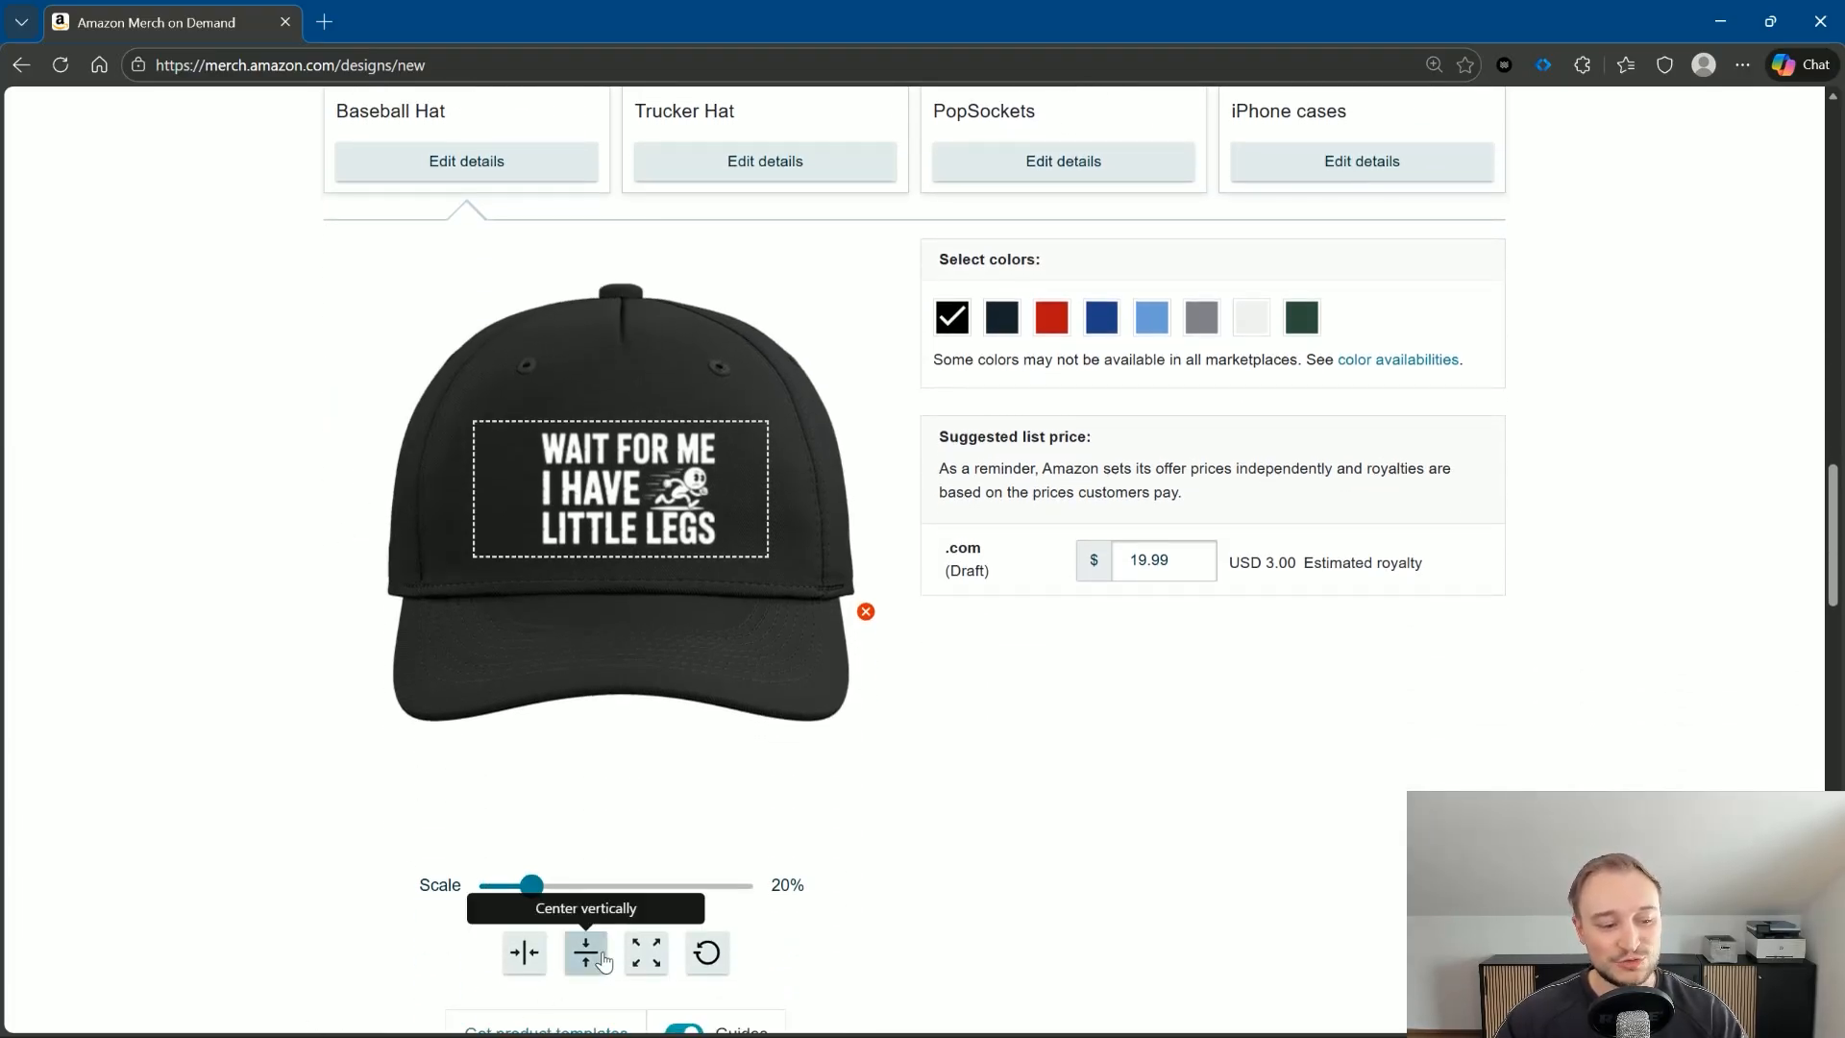
click(513, 957)
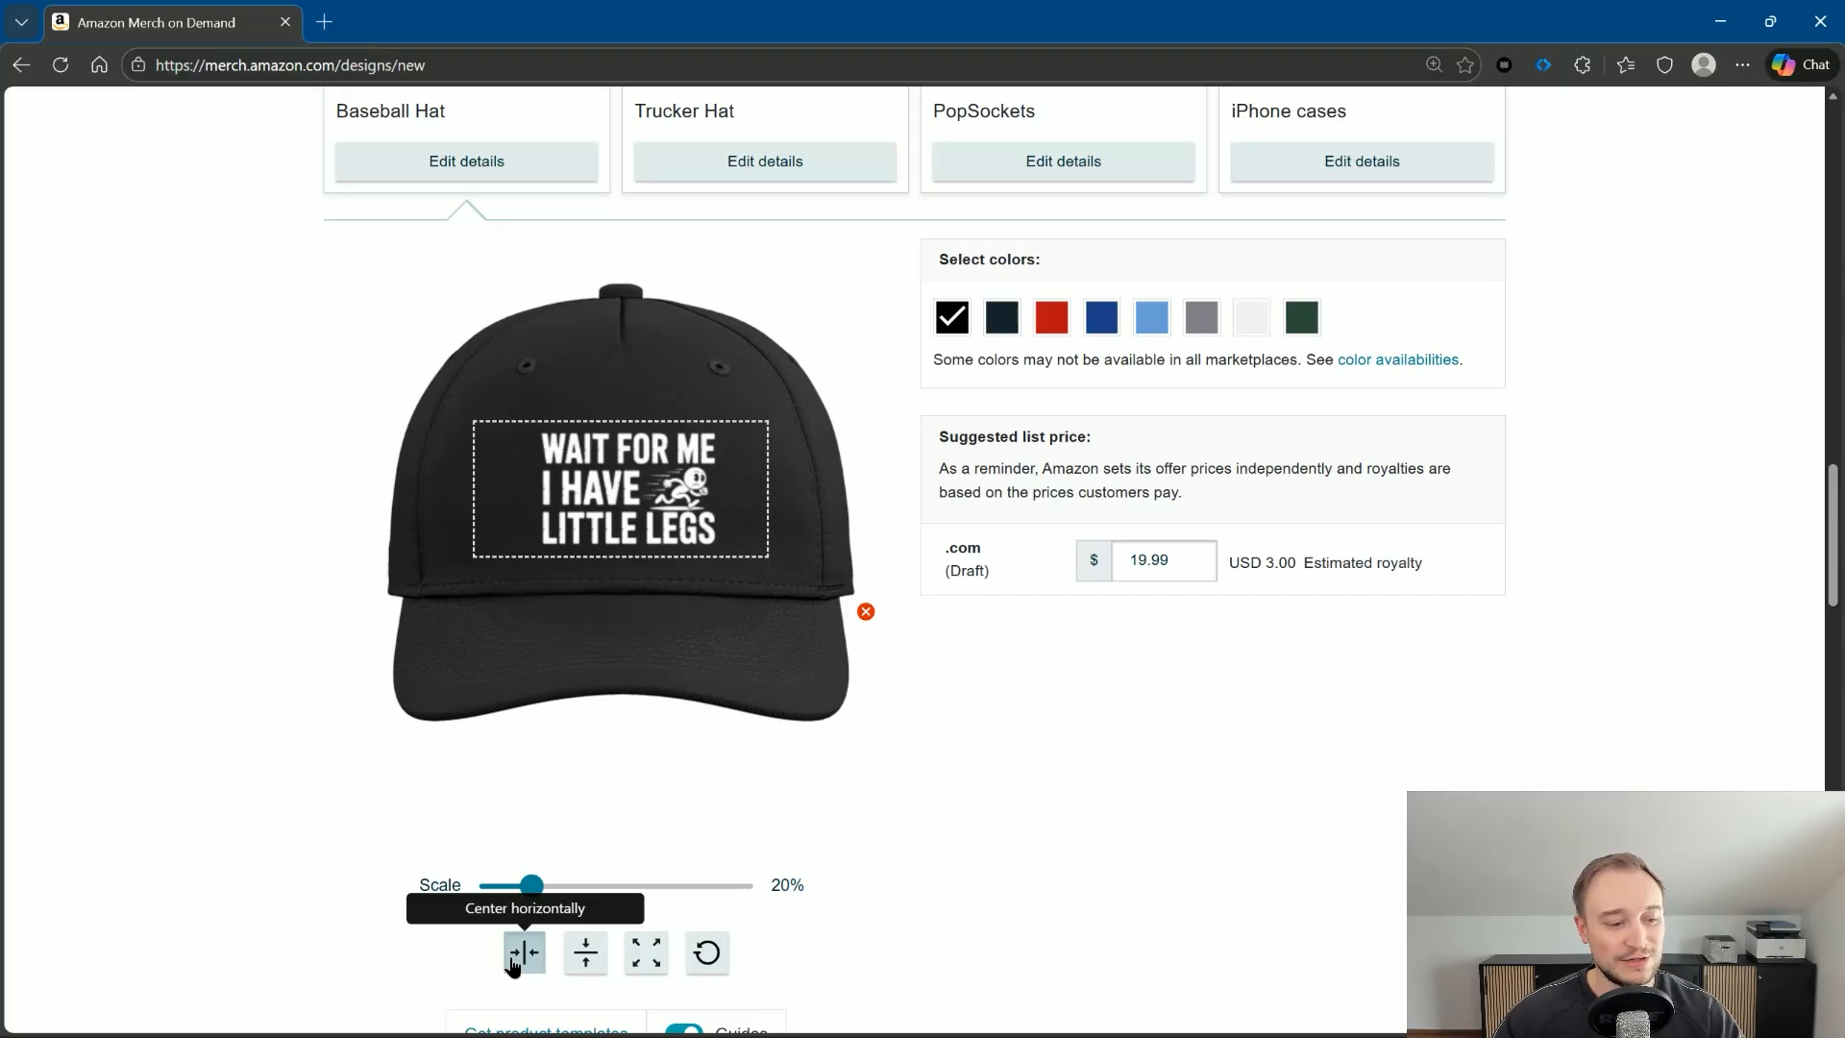
click(585, 956)
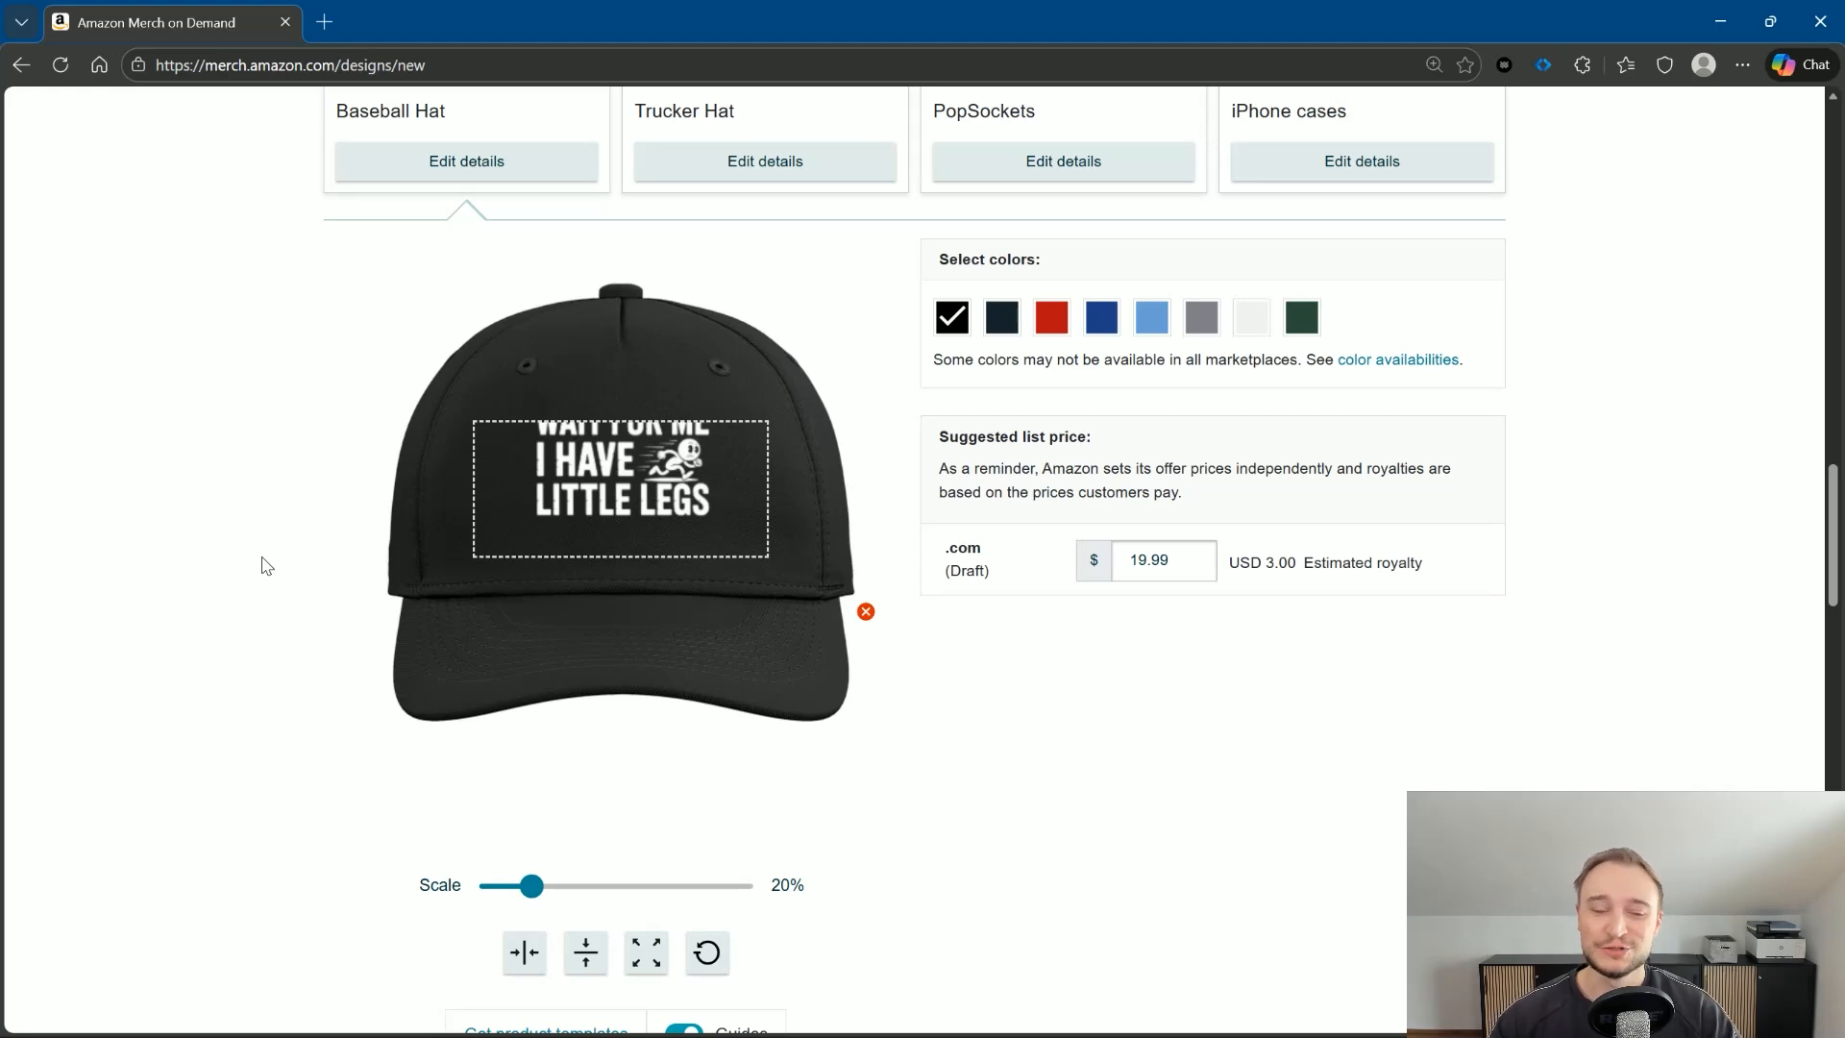
Open the Trucker Hat details to view the uploaded artwork in its print area
scroll(288, 567, up, 5)
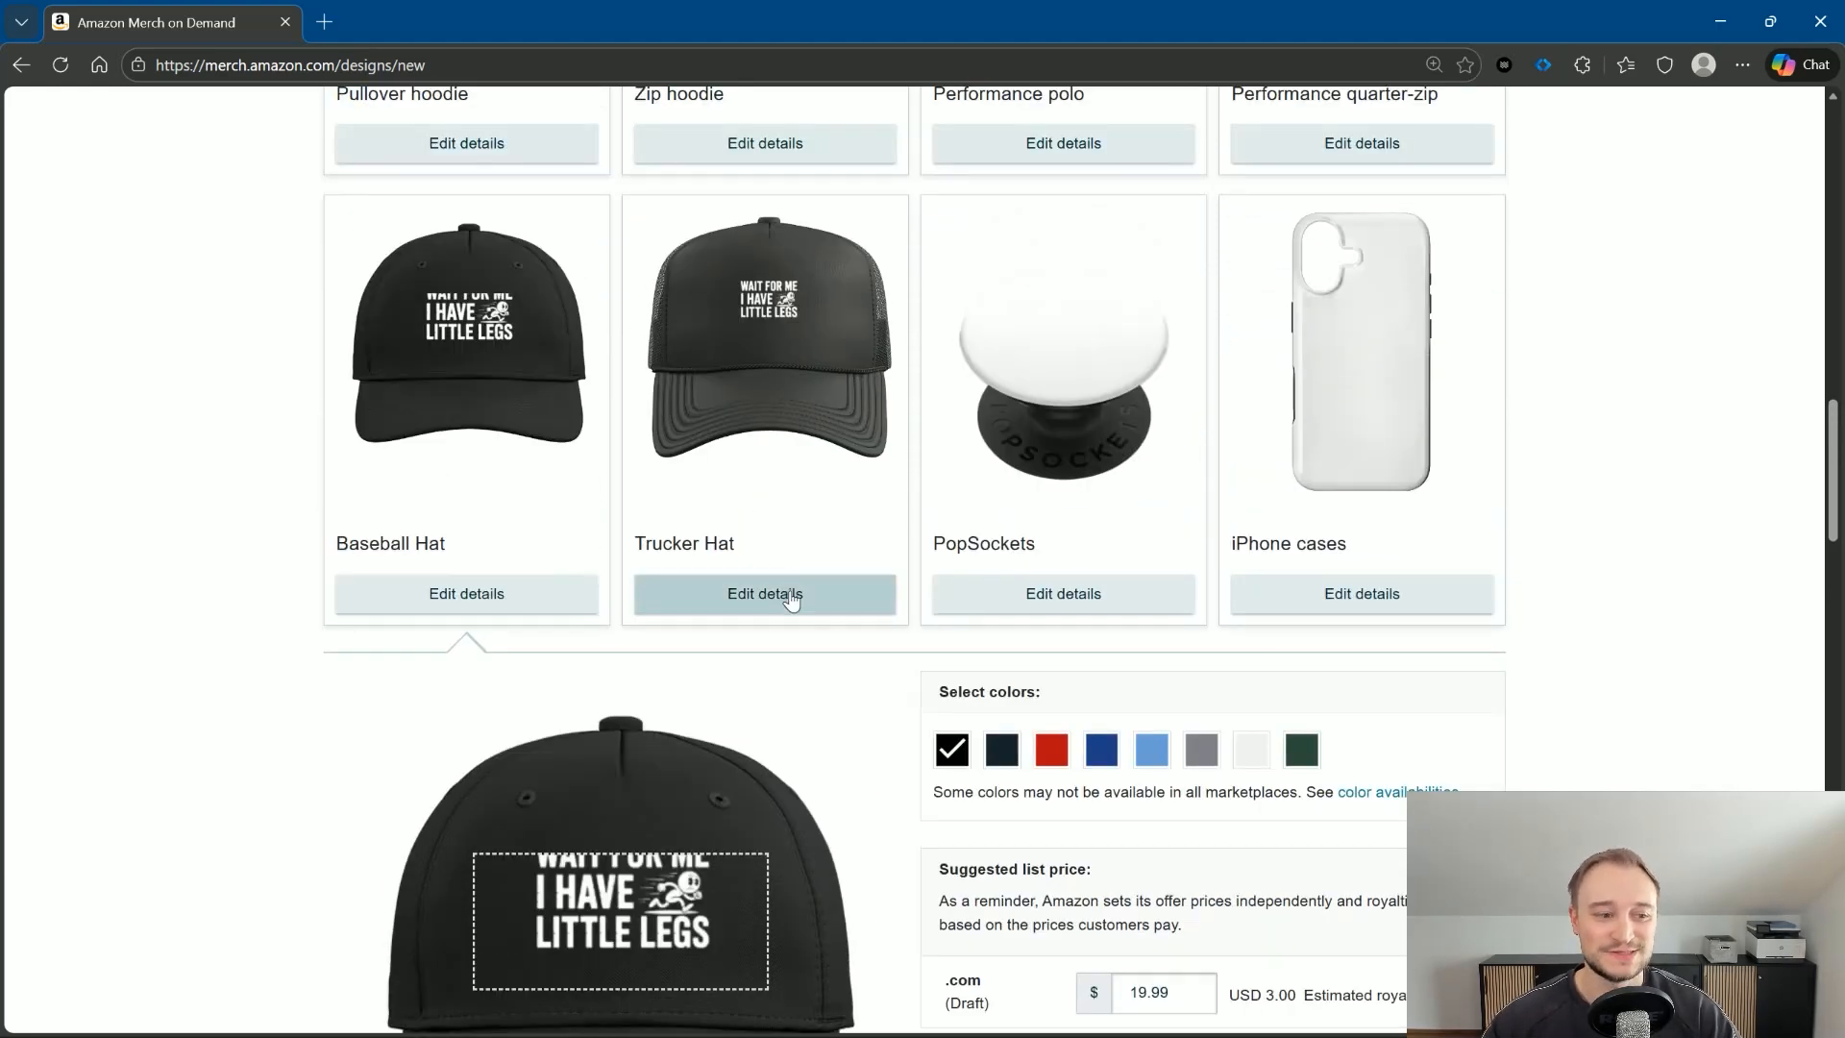
click(787, 596)
scroll(228, 535, down, 2)
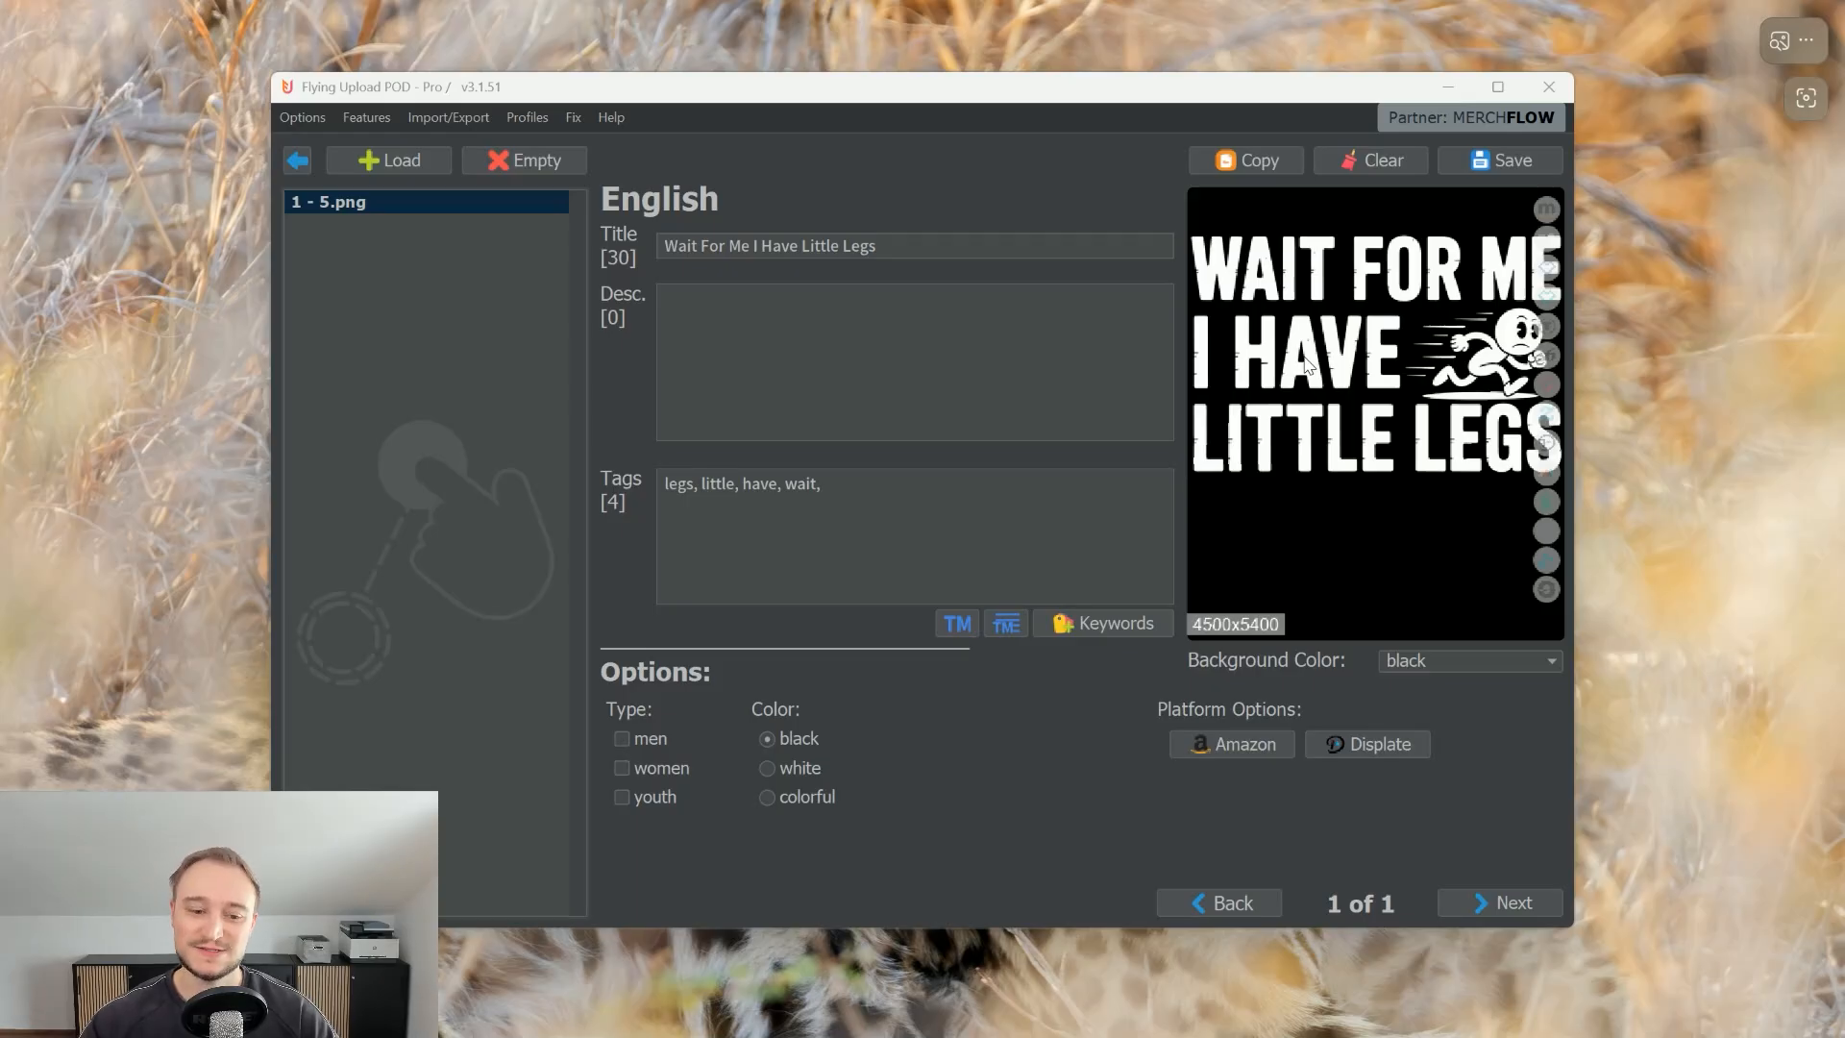
Switch to Flying Upload POD, review the Amazon product choices for 5.png, and return to the start screen
click(1197, 742)
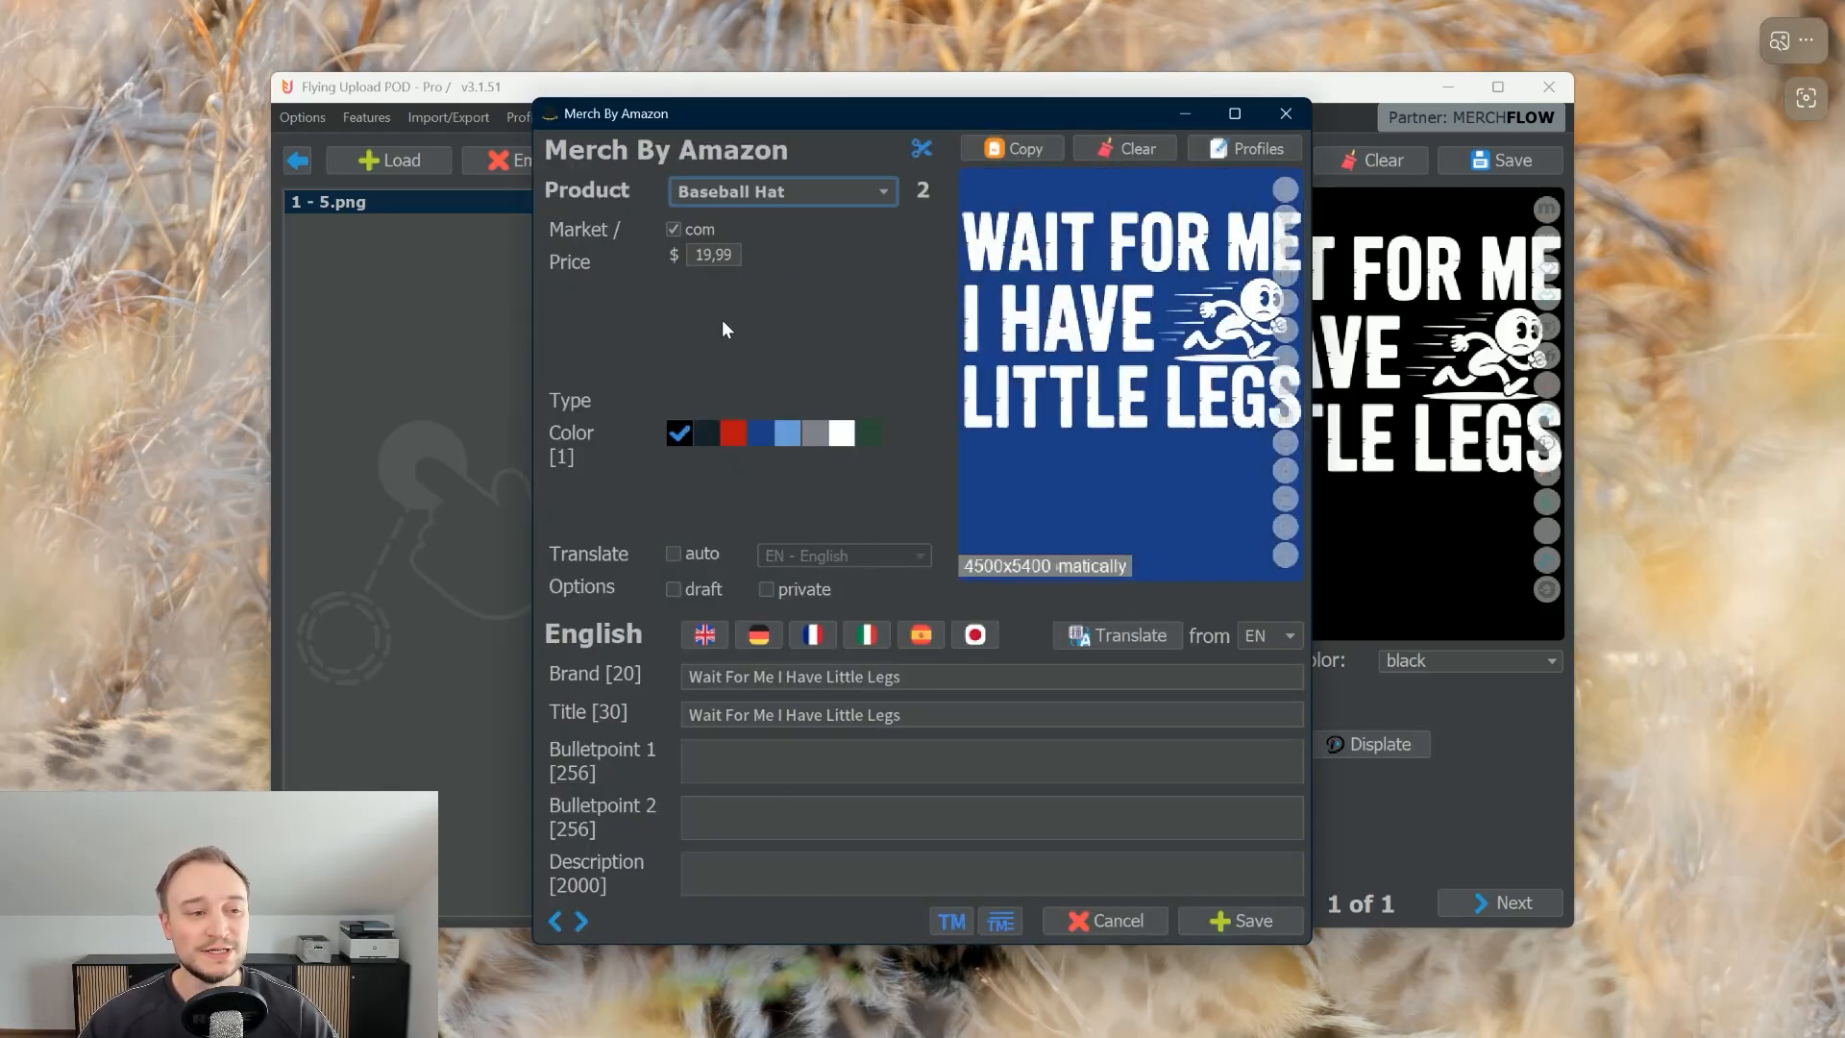
click(784, 182)
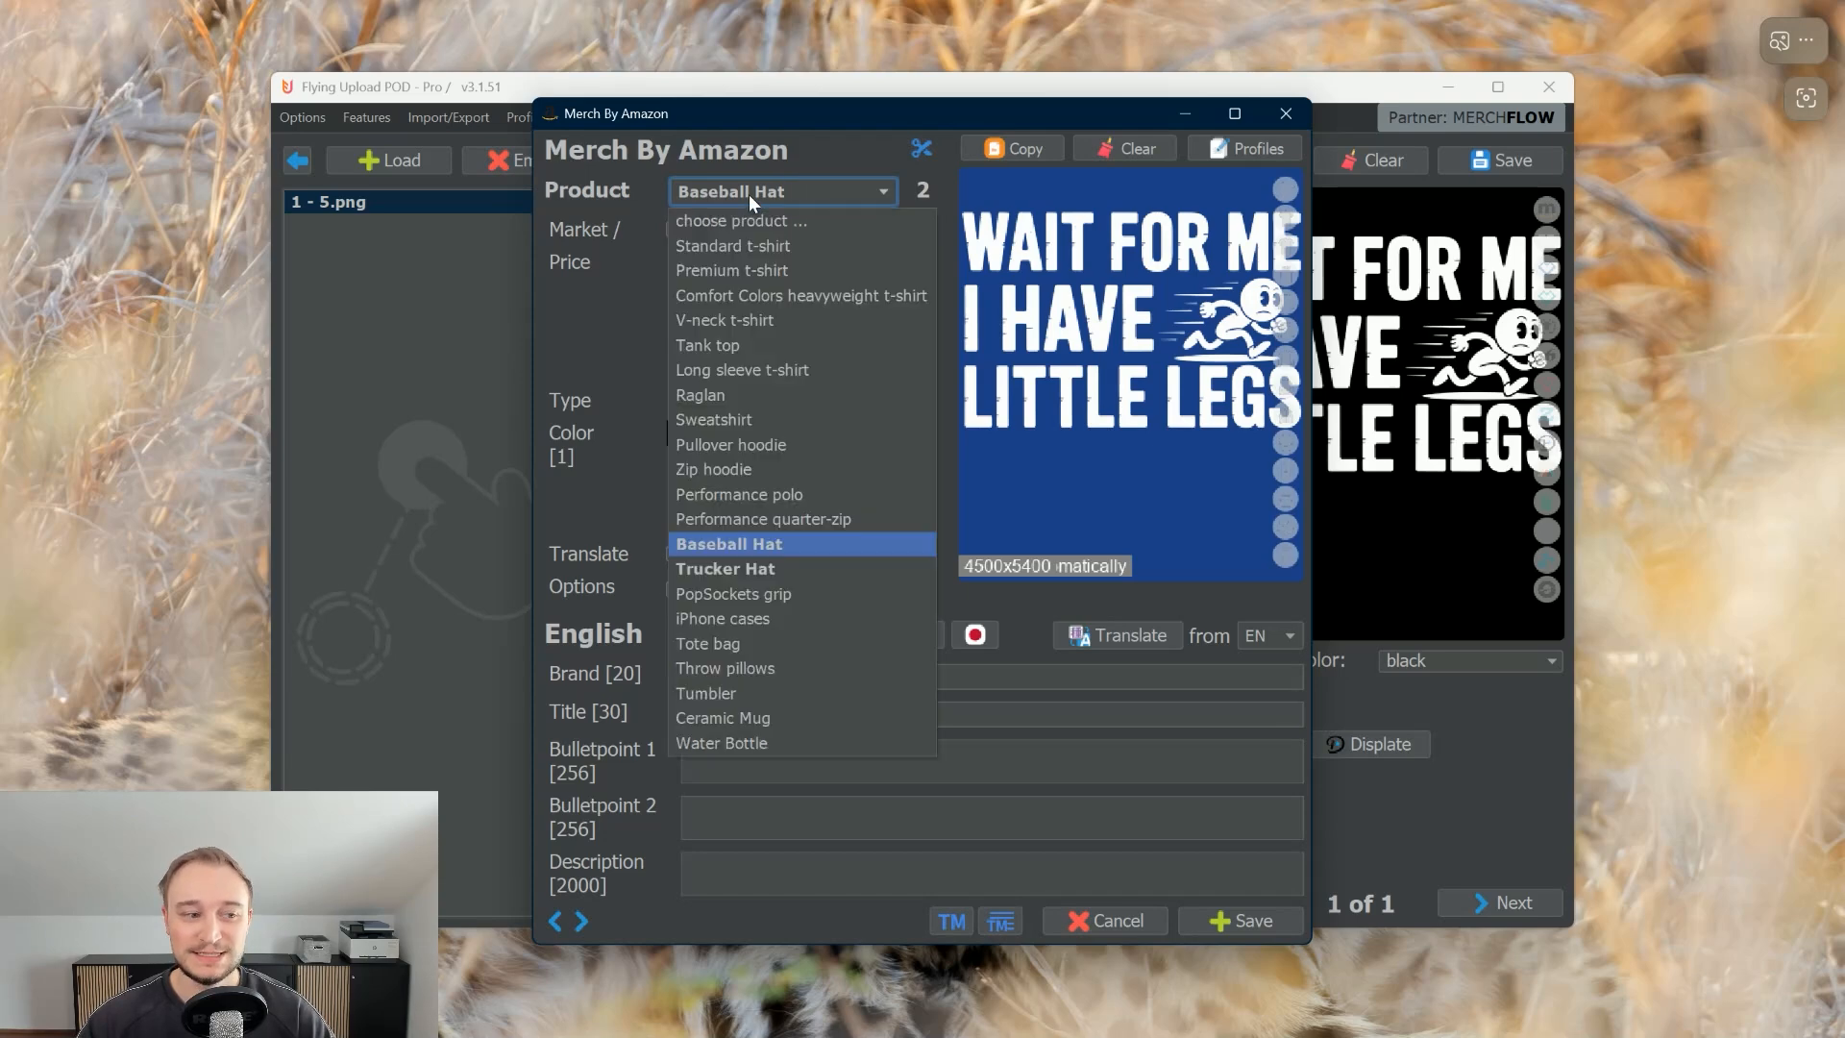
click(1288, 113)
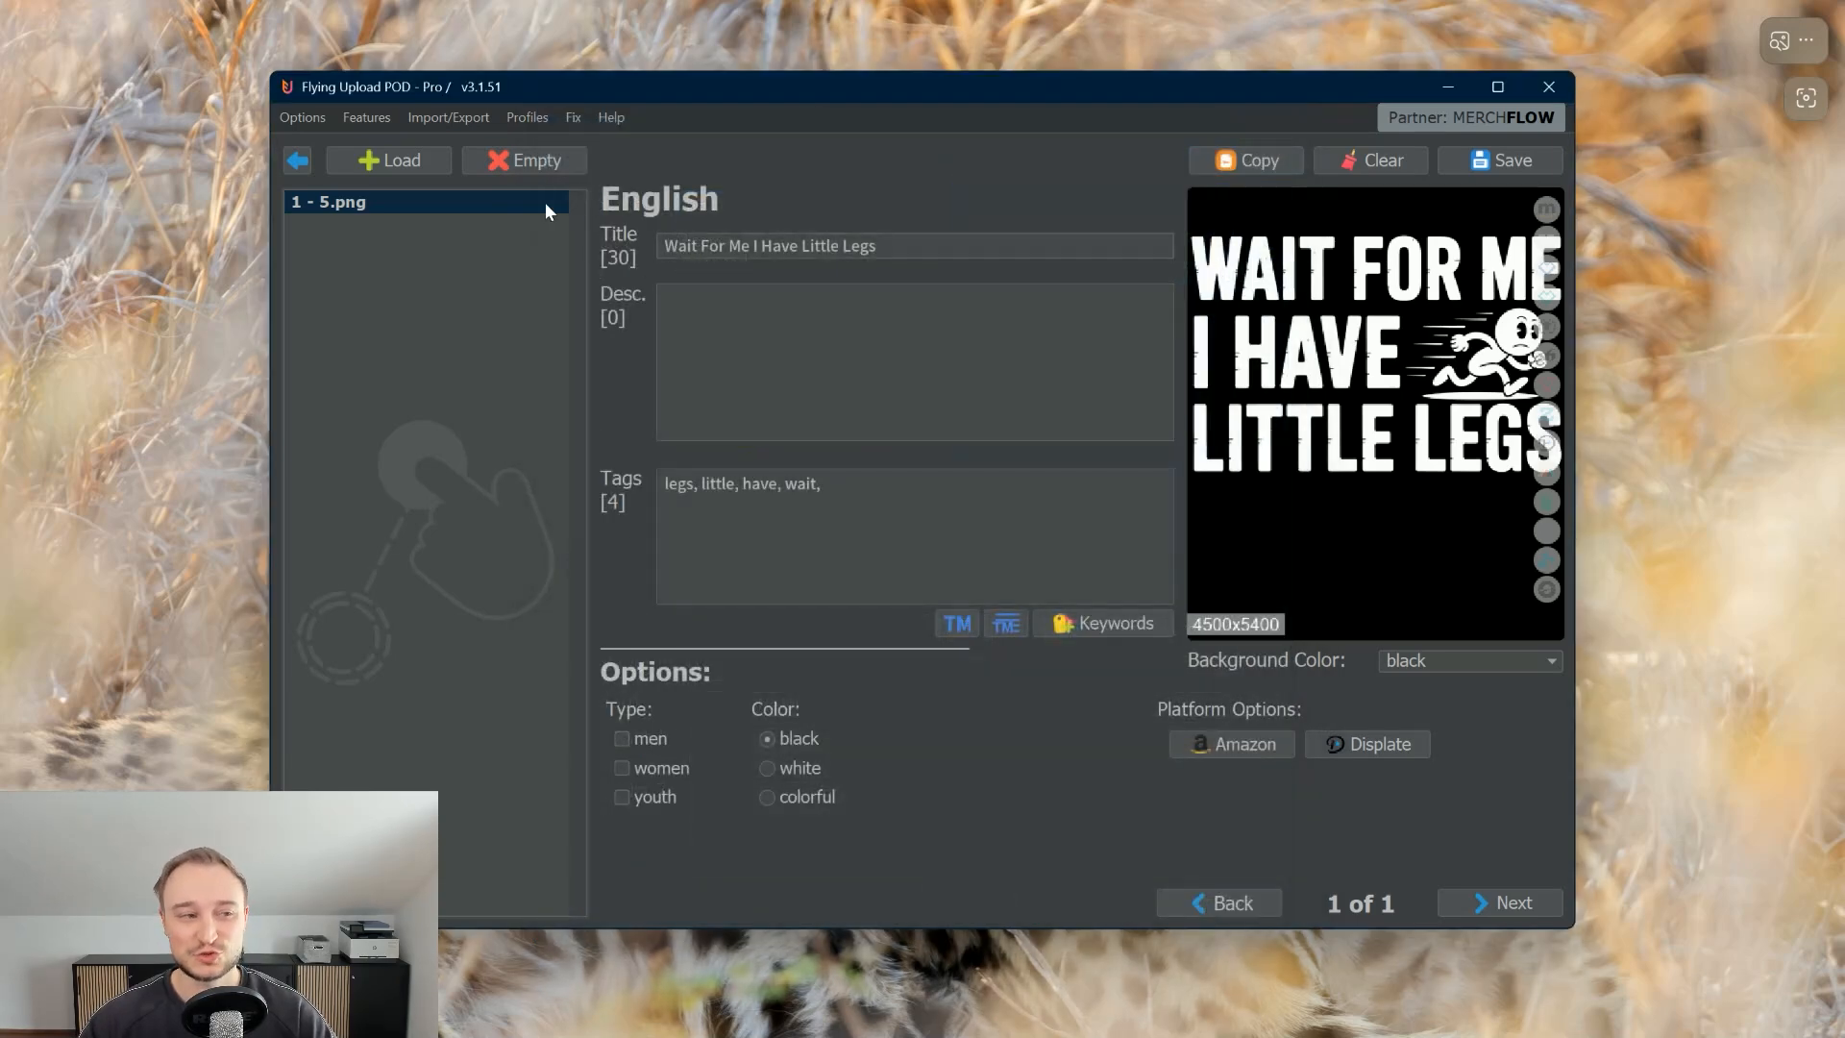
click(299, 159)
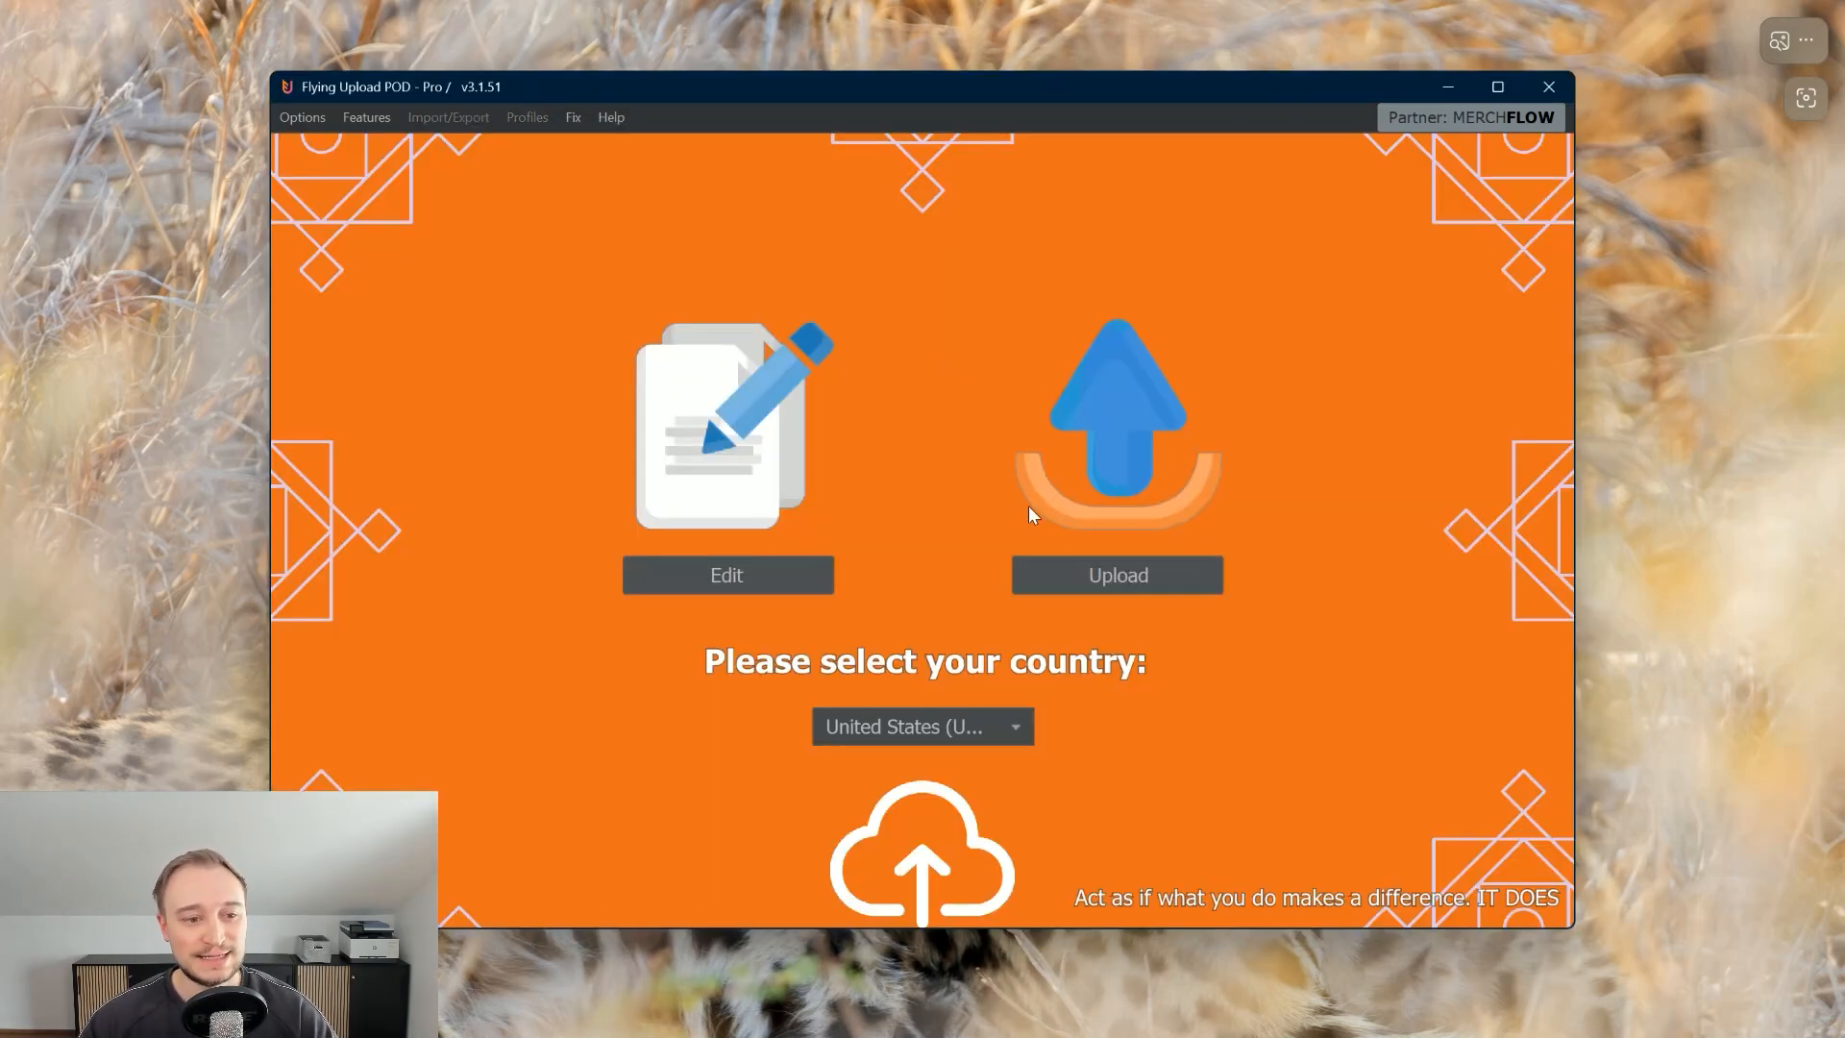
Start the Amazon Merch upload of 5.png and choose Baseball Hat and Trucker Hat for .com as the products
click(1161, 574)
click(1380, 258)
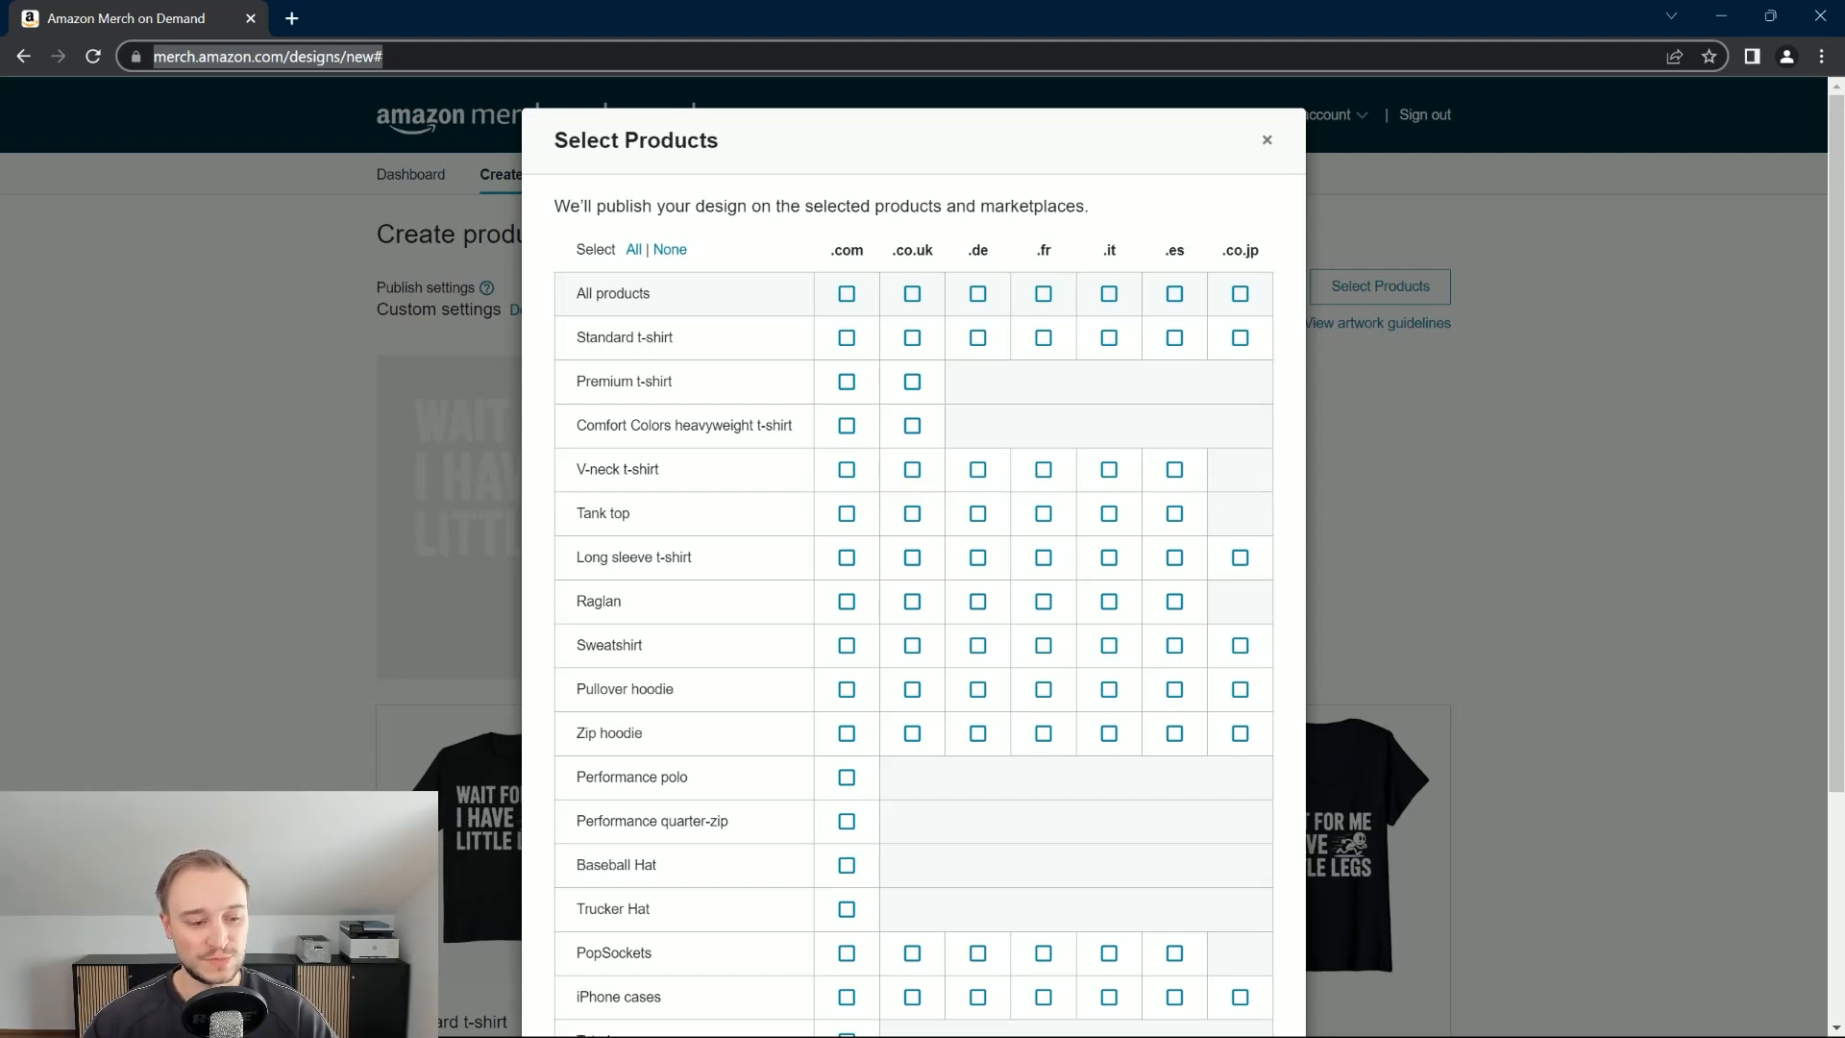
click(847, 866)
click(846, 909)
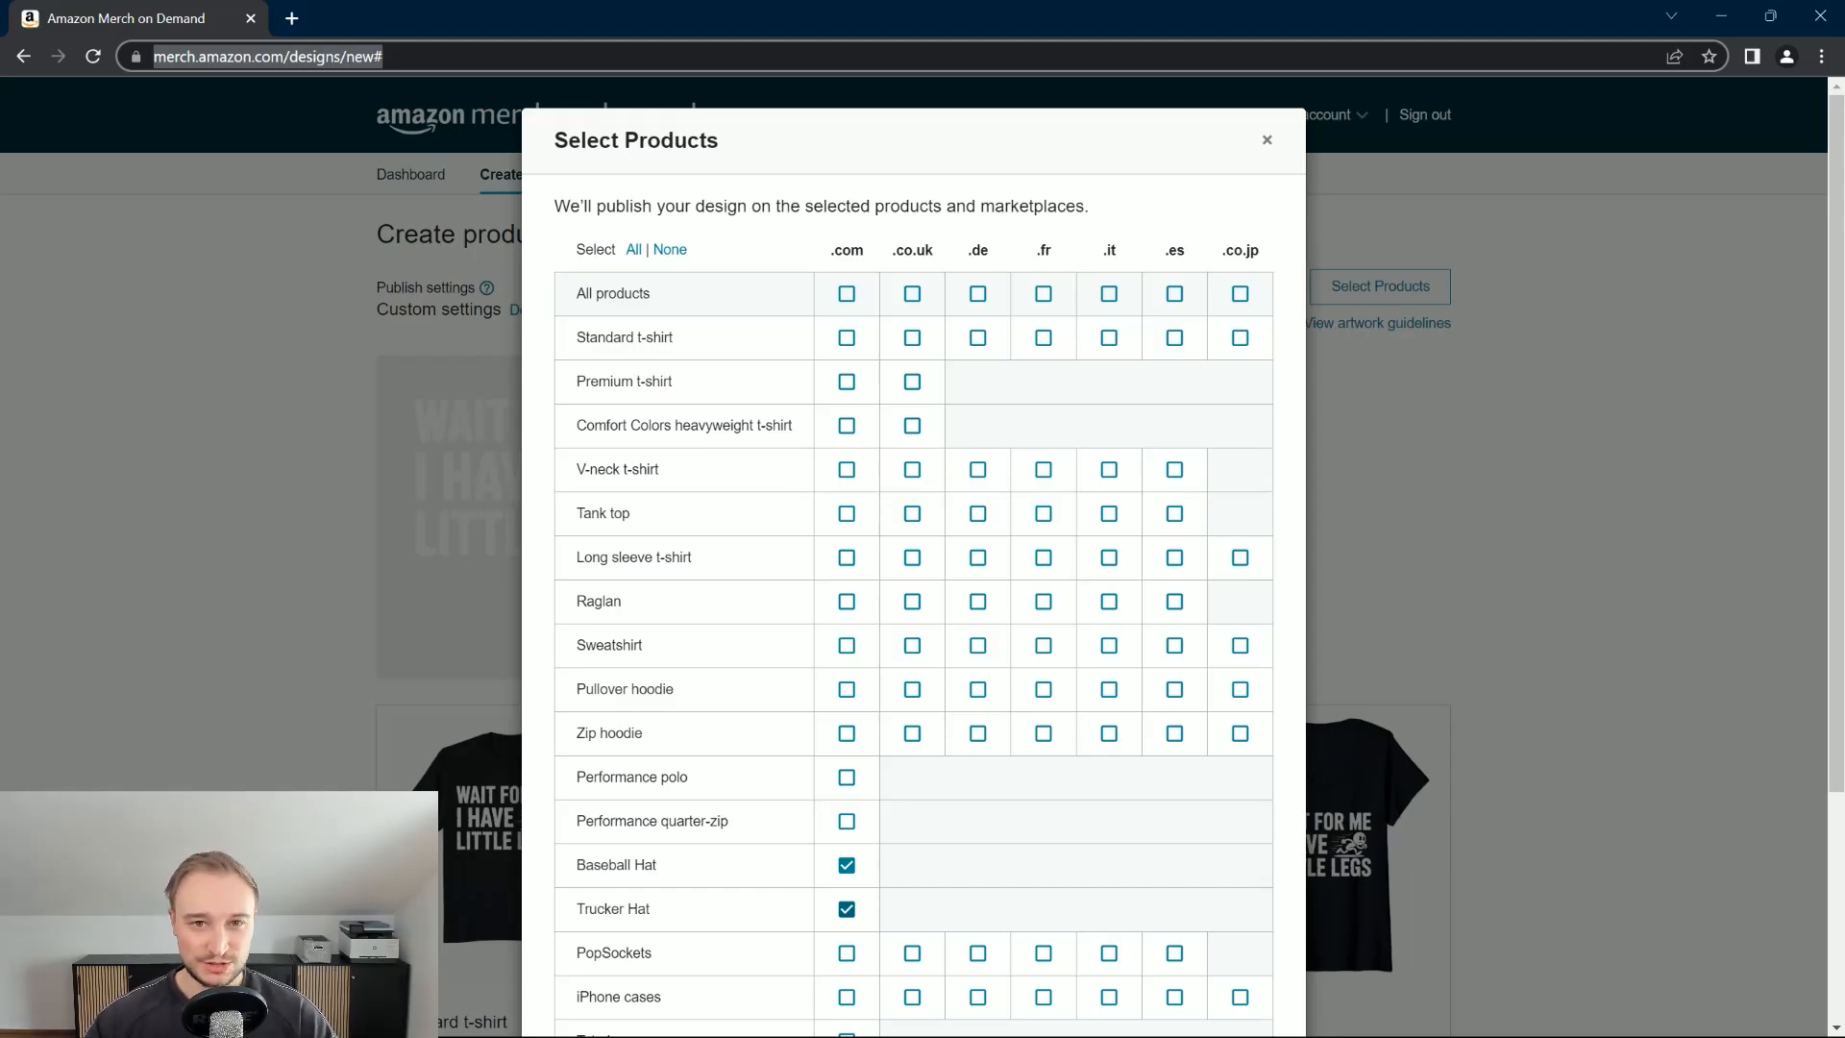
scroll(913, 576, down, 3)
click(1204, 1020)
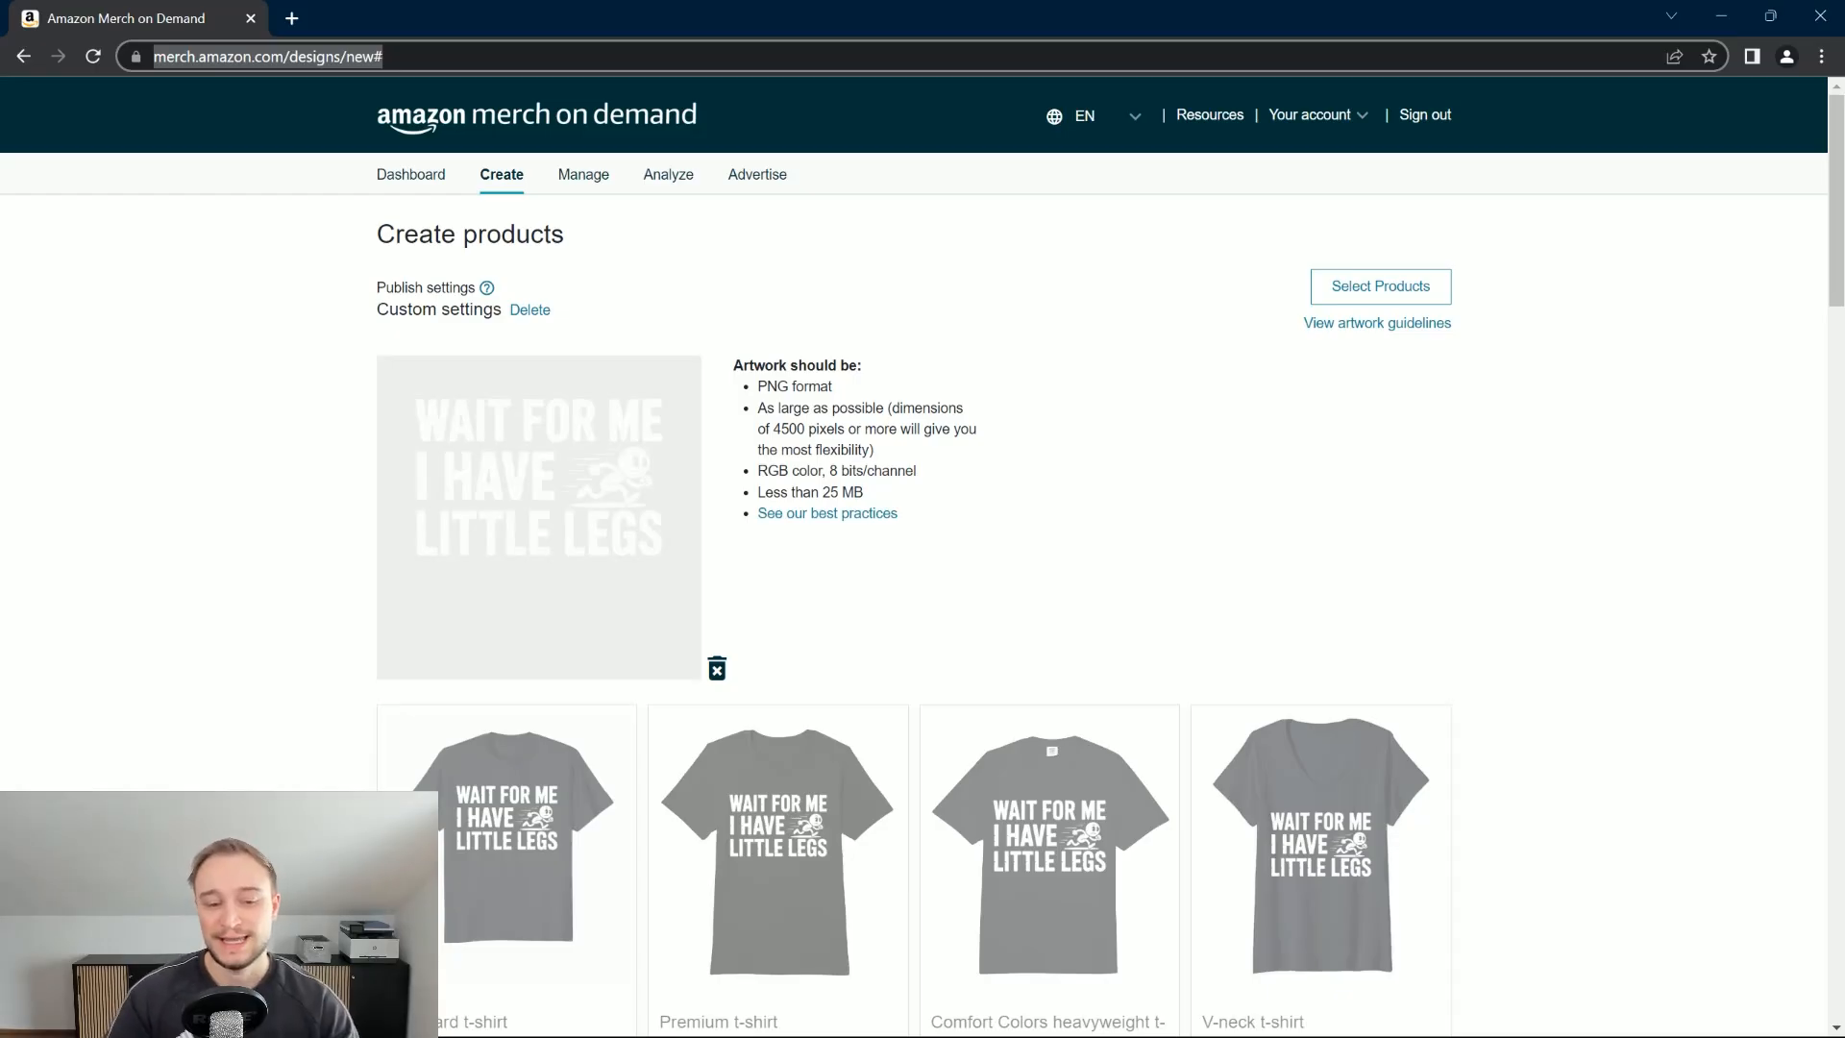
Replace the Baseball Hat's small artwork with a version that fills the print area and reset its placement
scroll(923, 558, down, 15)
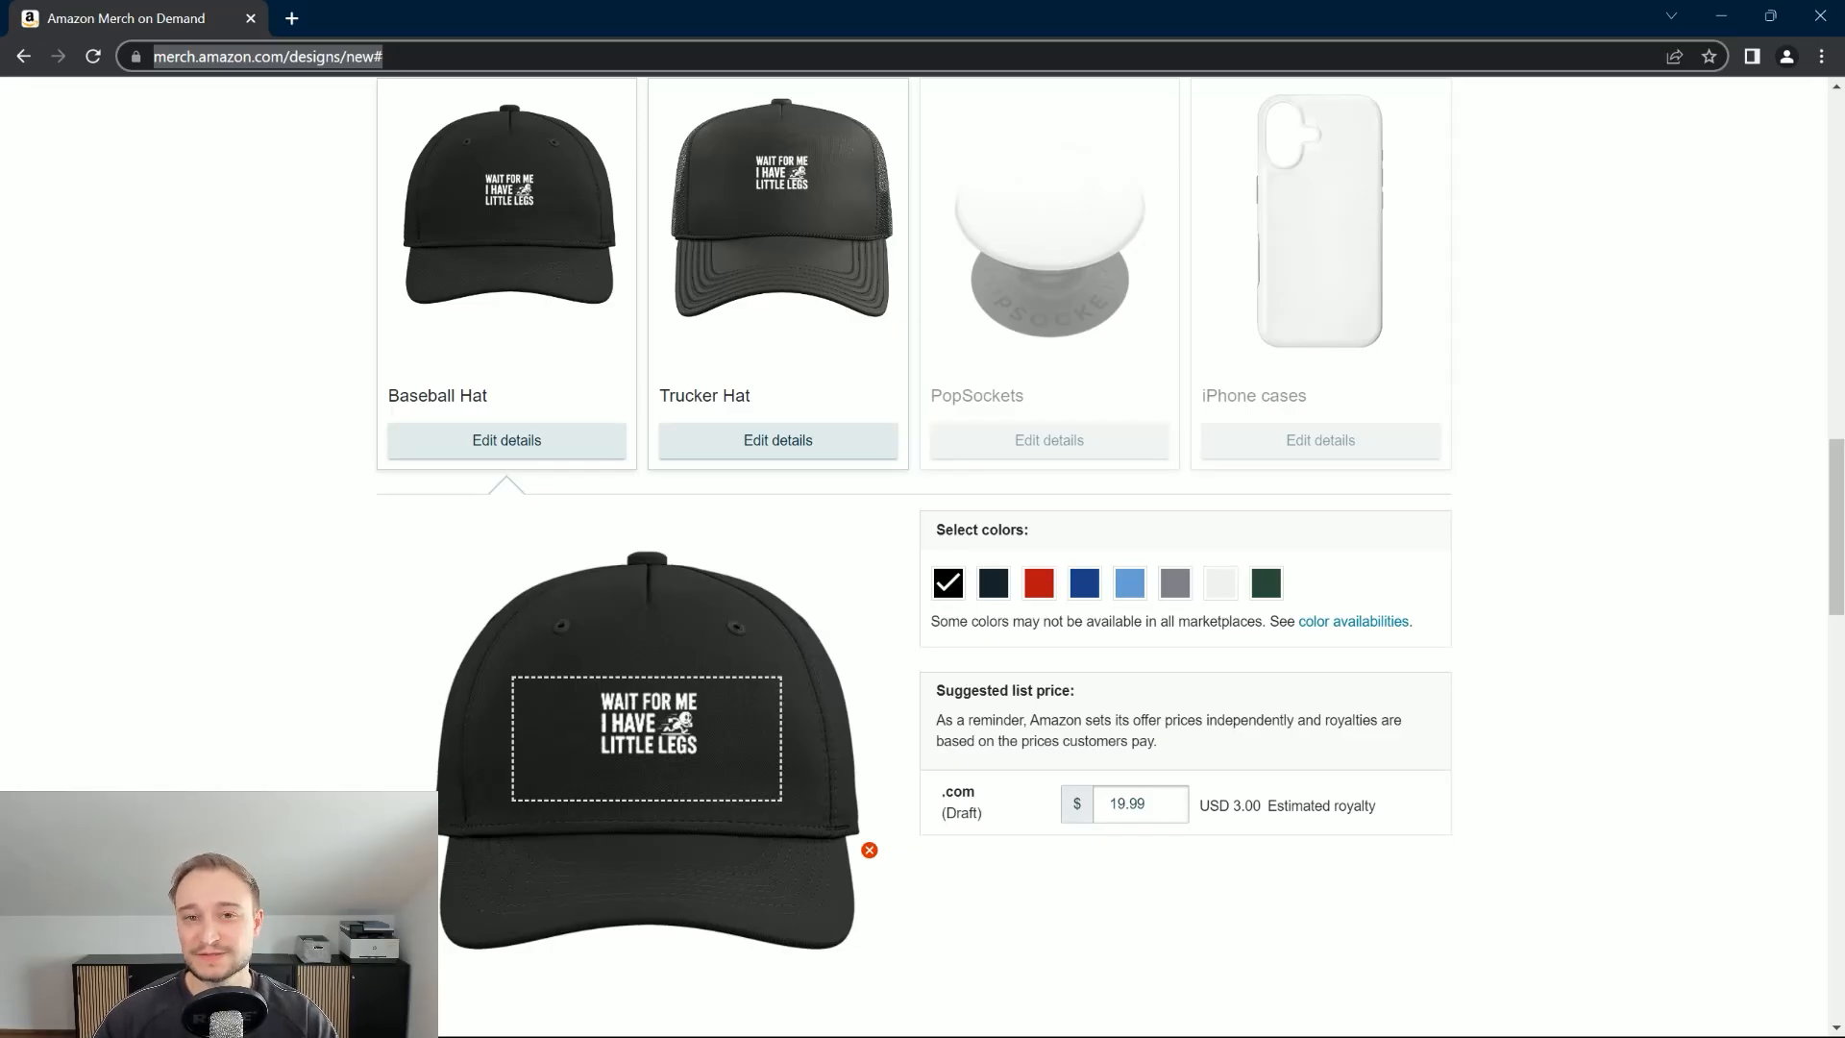
click(869, 851)
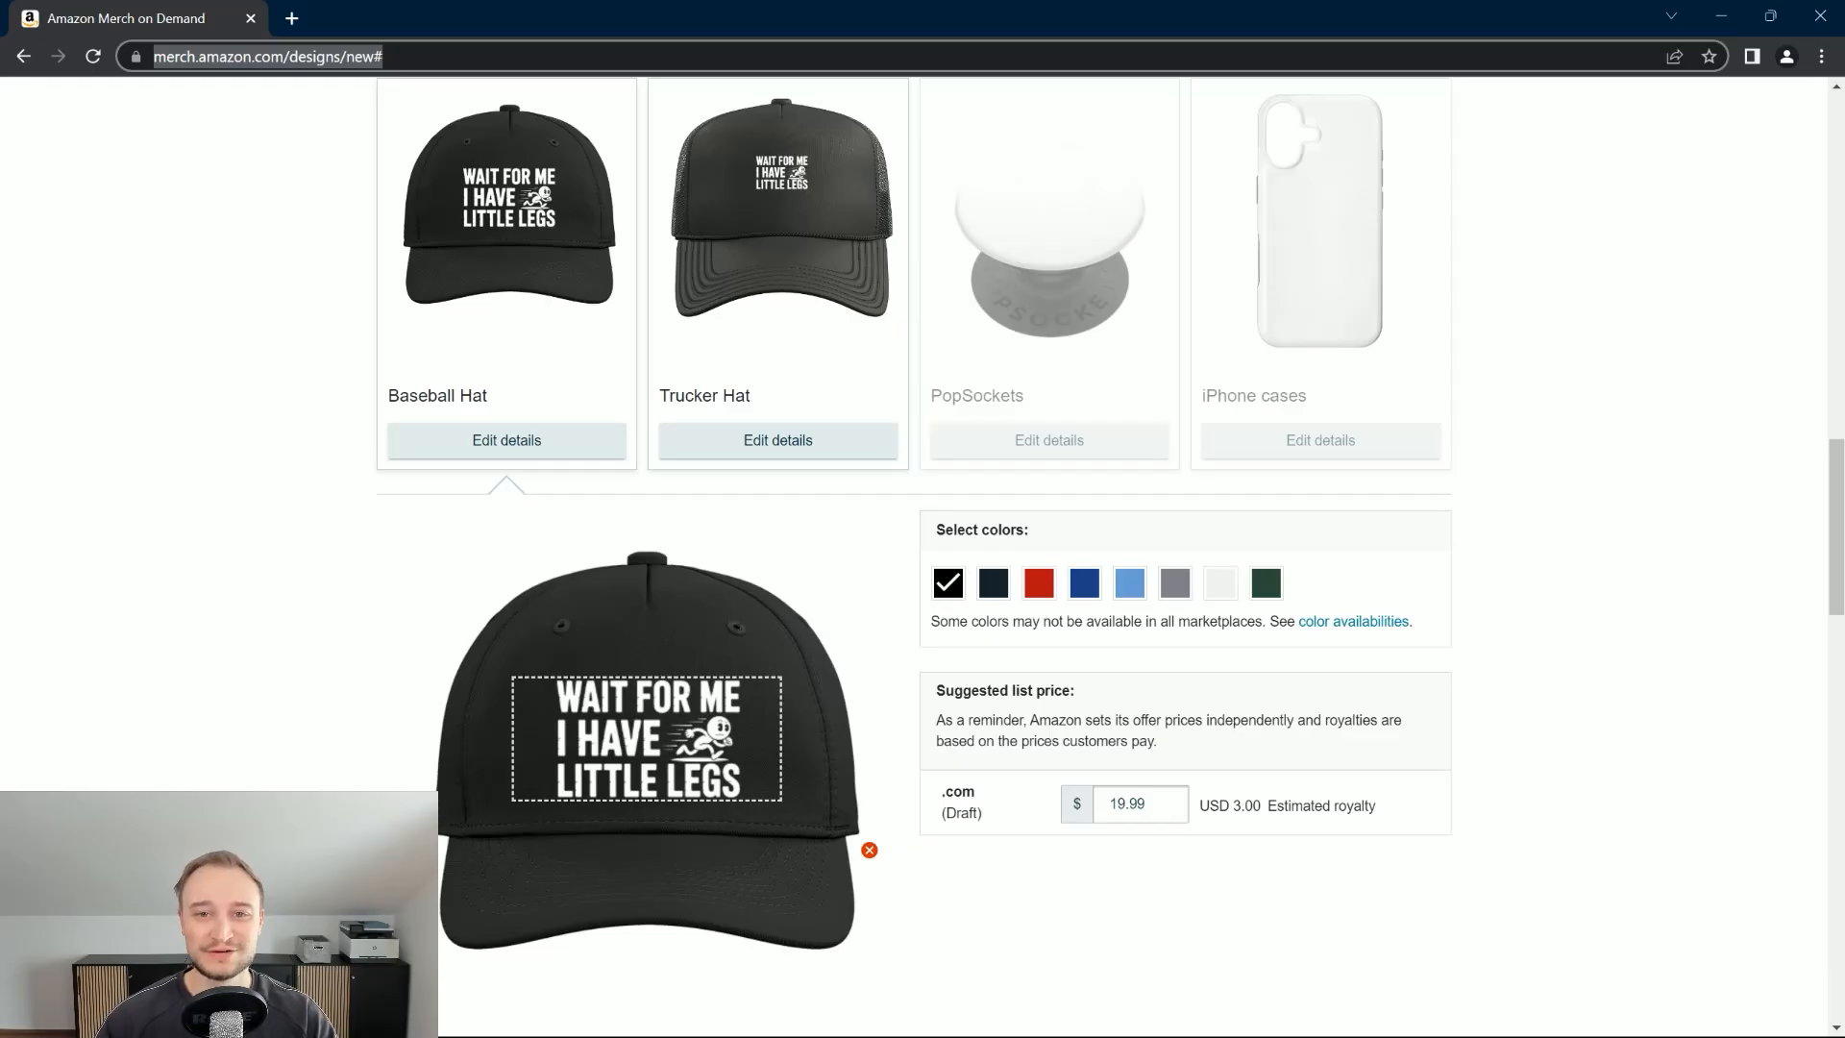
scroll(726, 1019, down, 2)
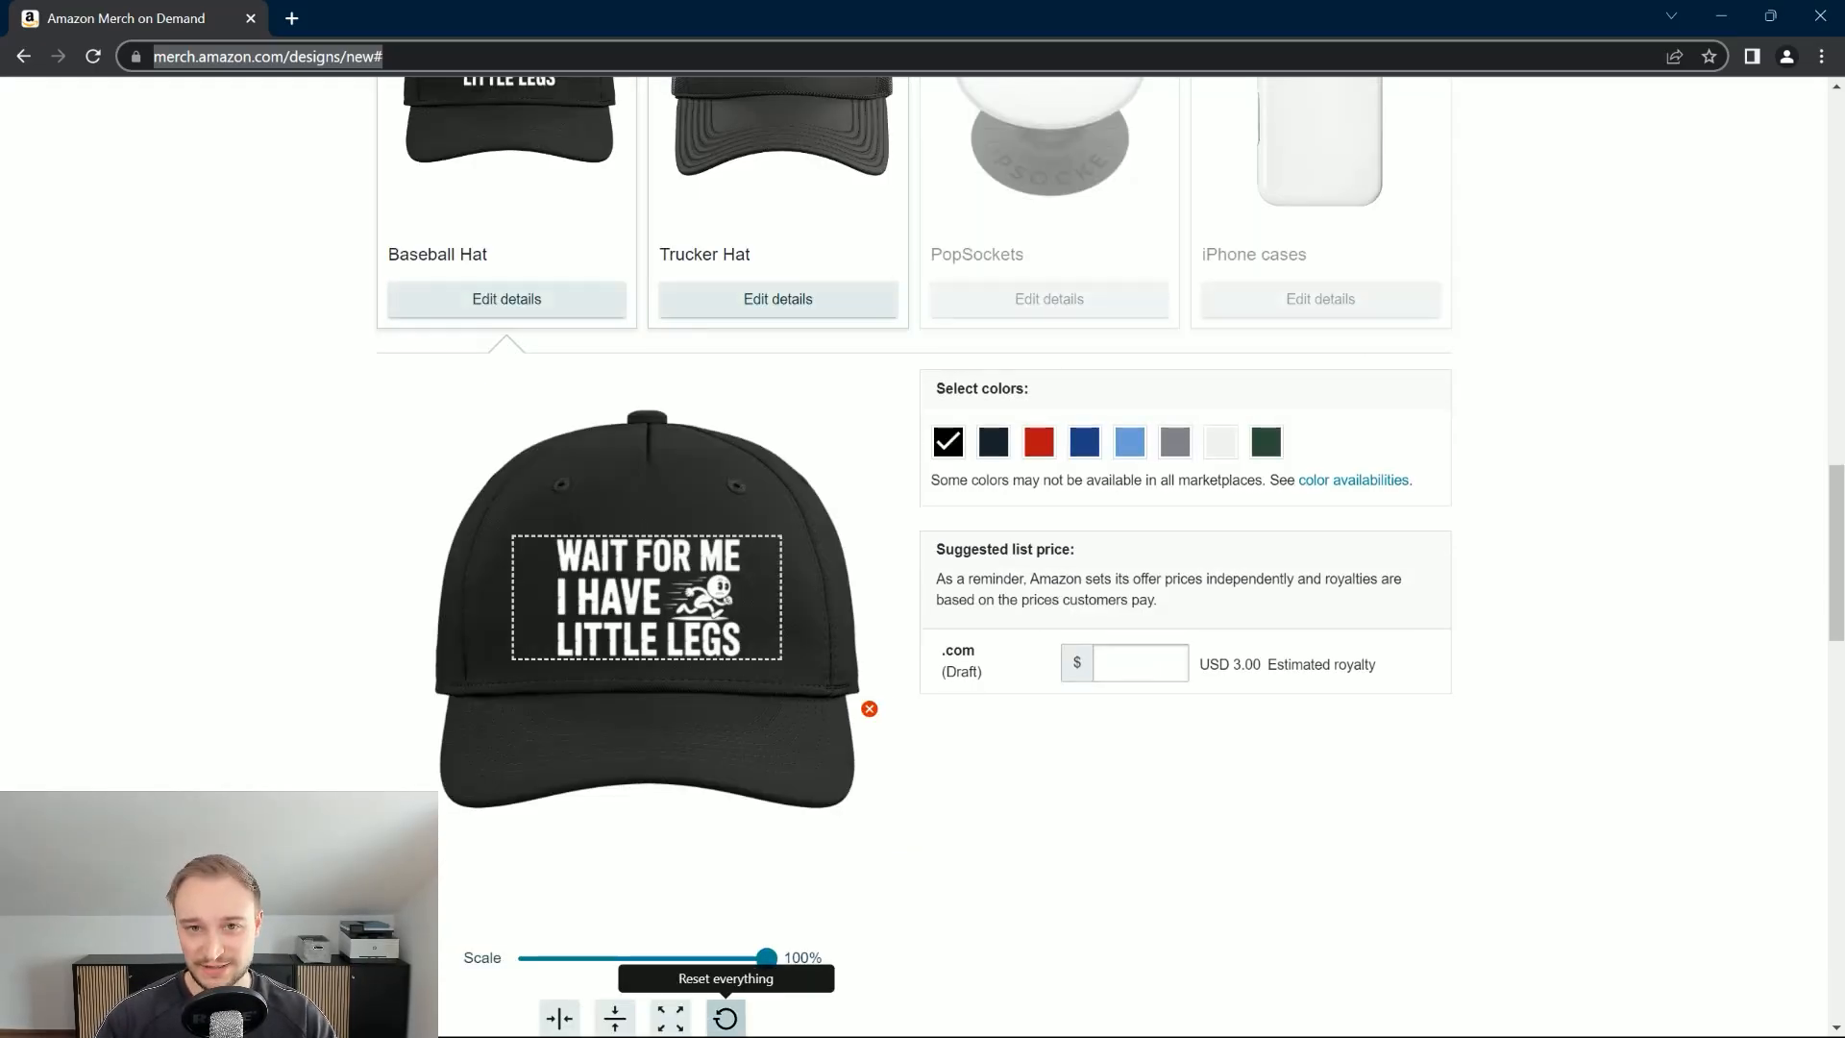
click(726, 1019)
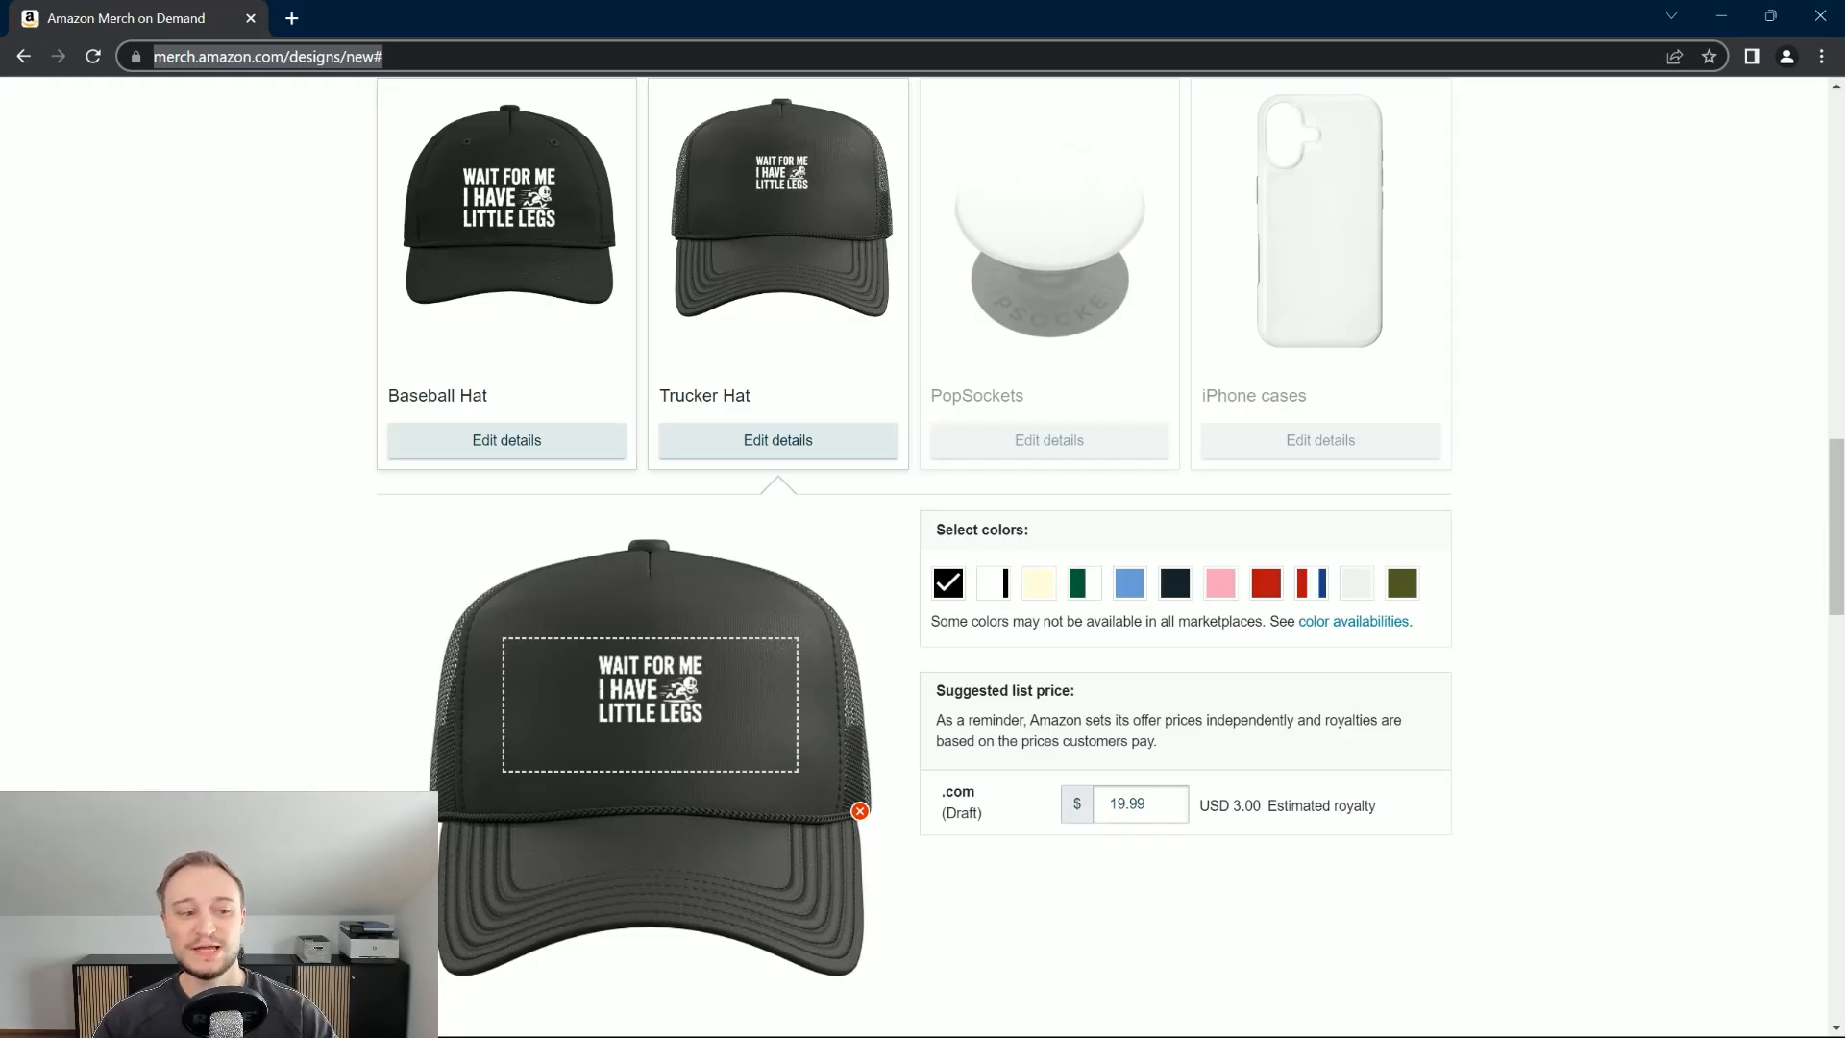
Replace the Trucker Hat's small artwork with a version that fills the print area and return to the Amazon Merch upload in Flying Upload POD
click(861, 811)
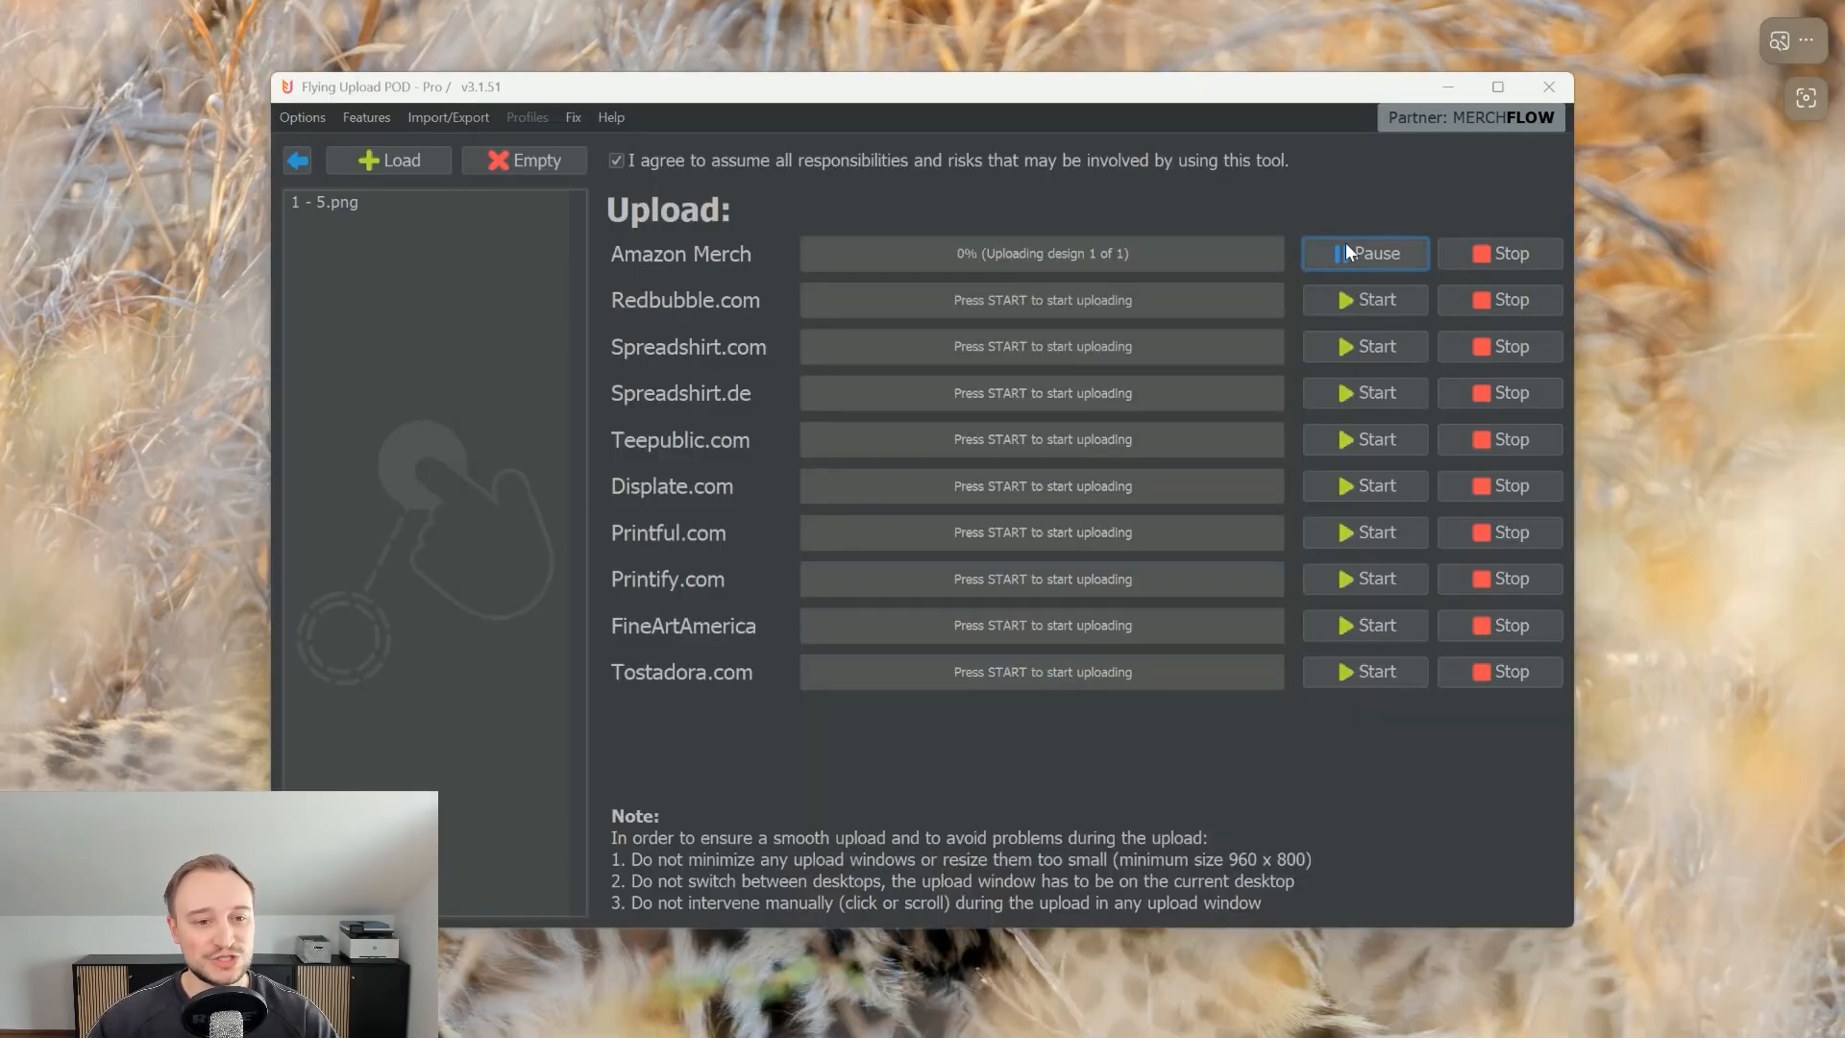
click(1348, 253)
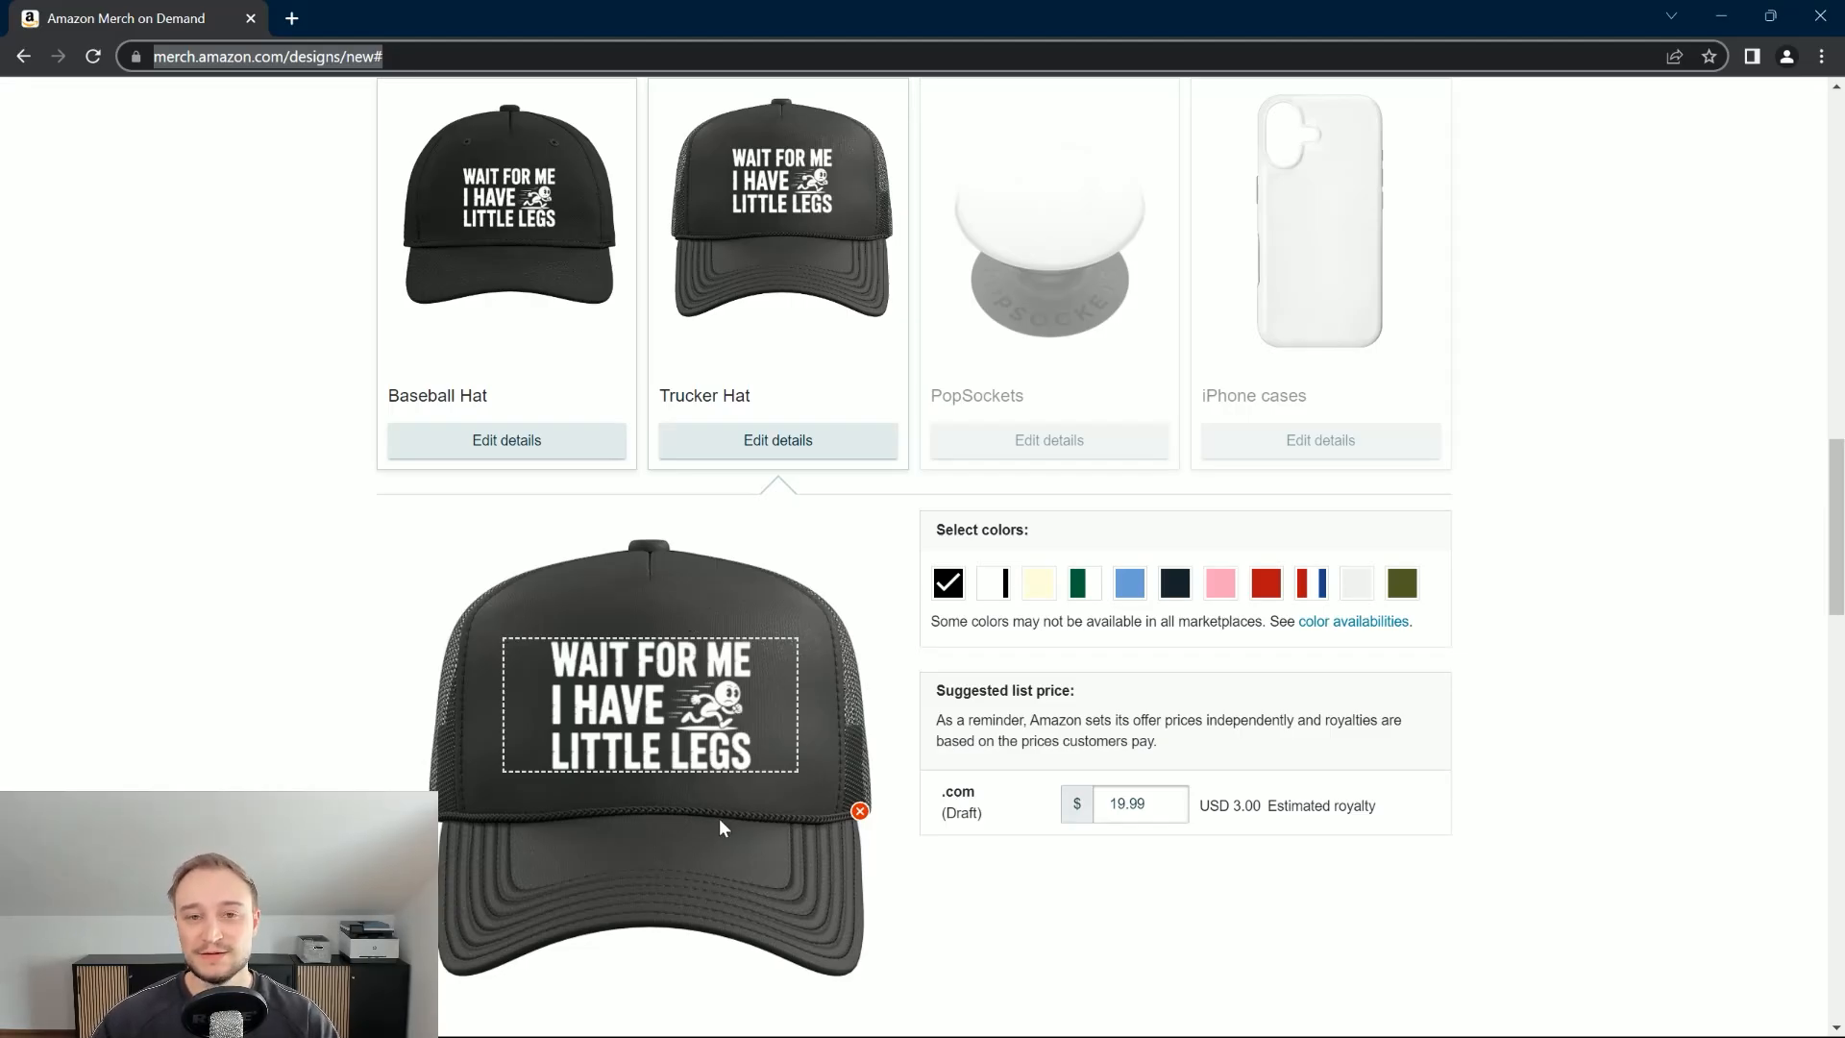
Open the Baseball Hat details and compare its artwork with the original design and the other product previews
click(565, 448)
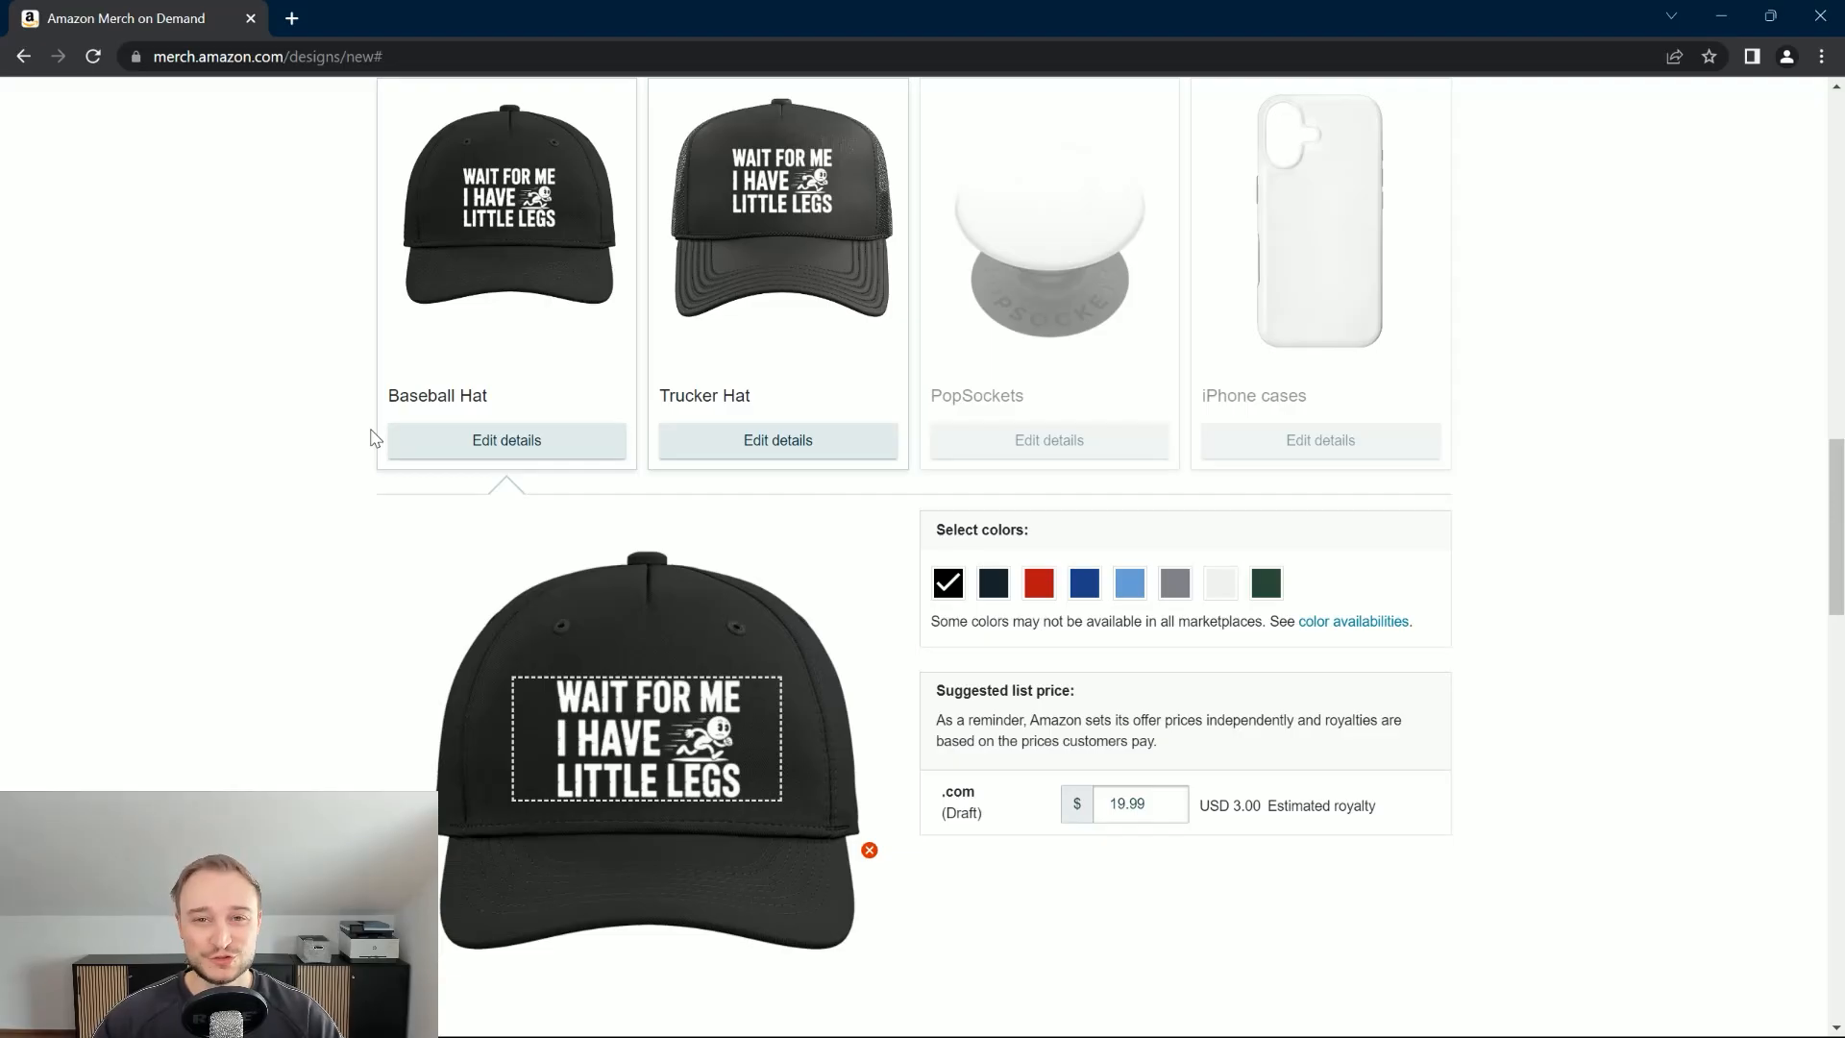
scroll(753, 317, up, 10)
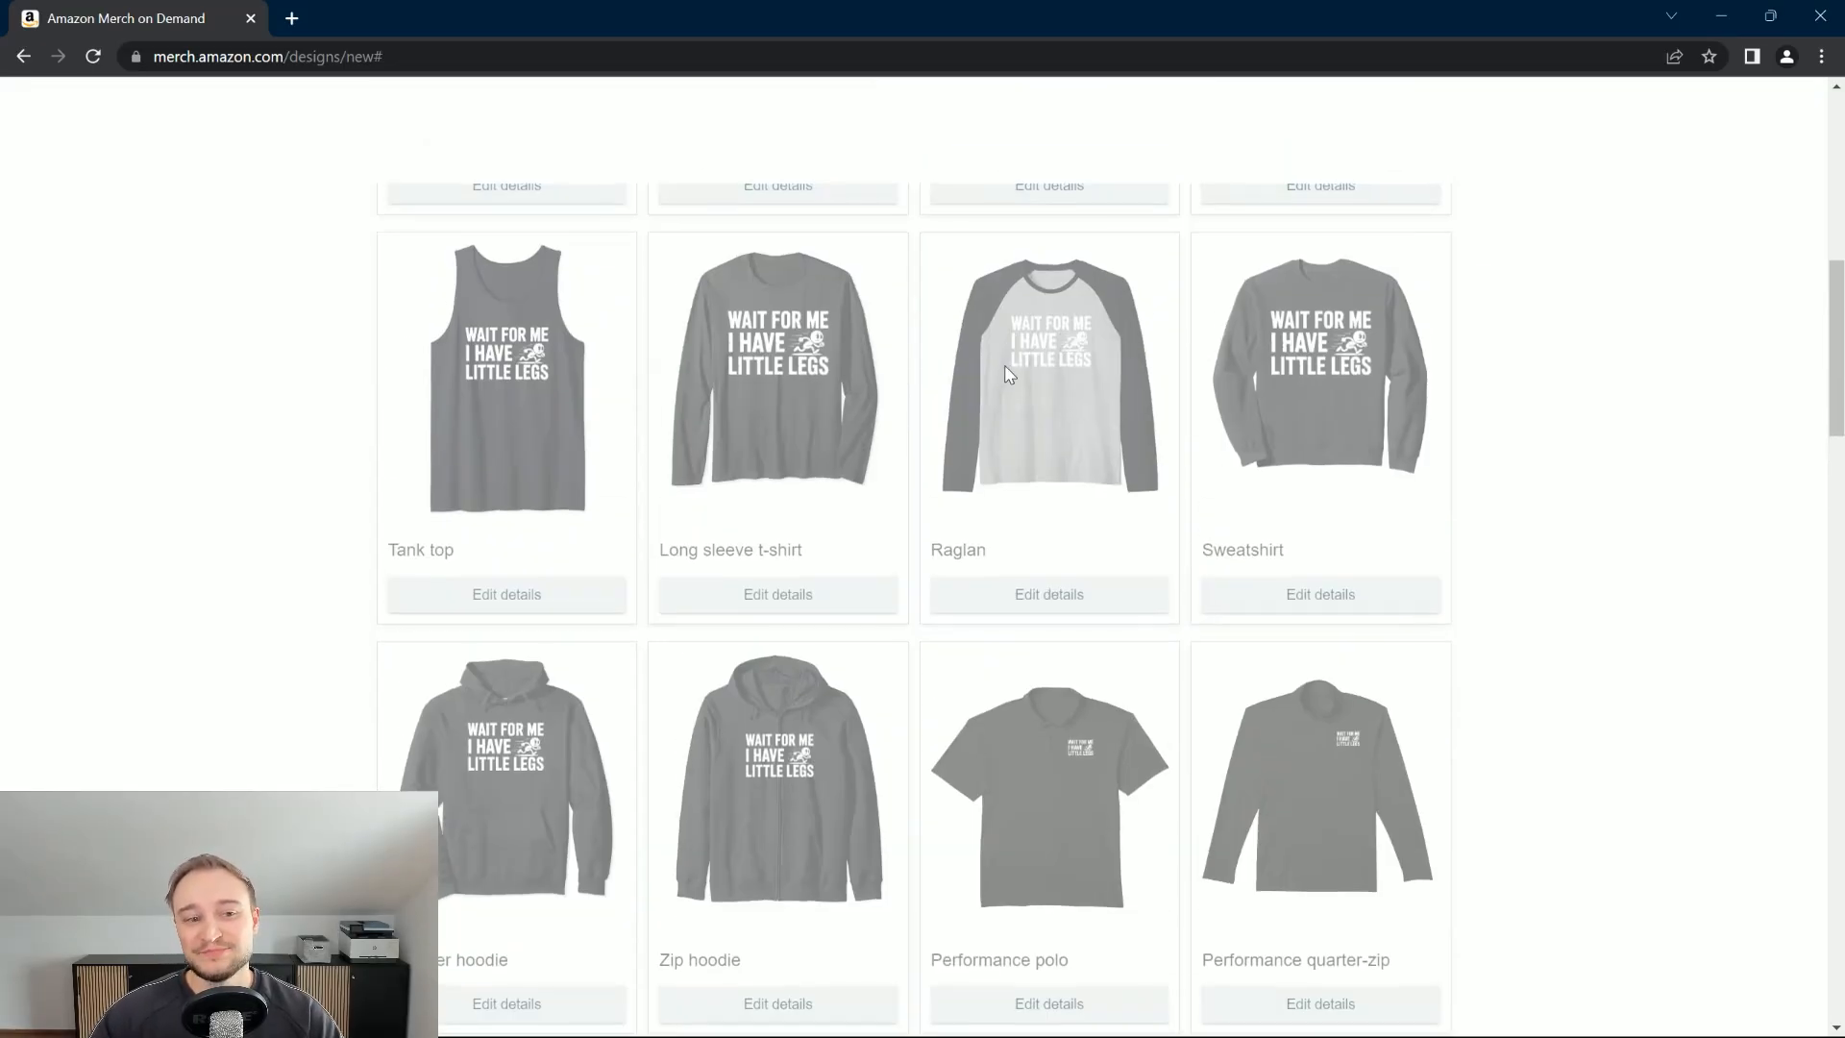
scroll(1006, 365, up, 2)
scroll(1026, 400, up, 6)
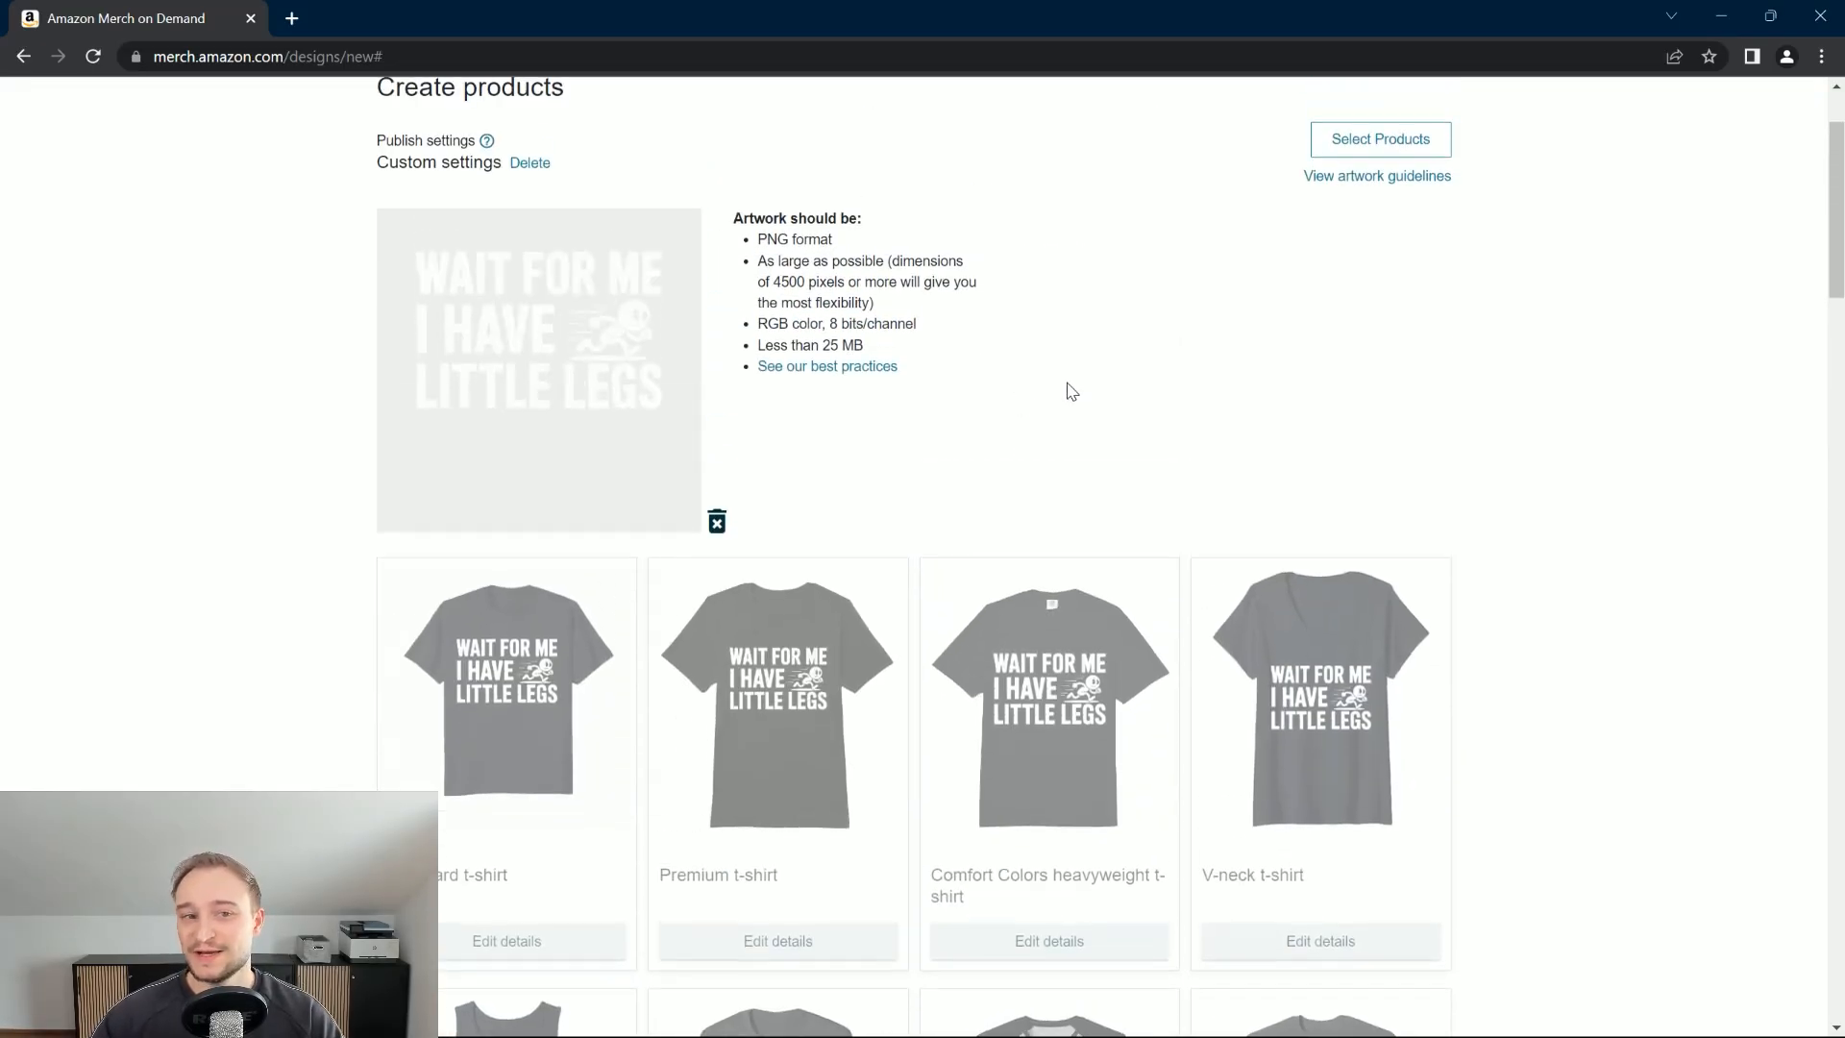
scroll(1108, 400, down, 17)
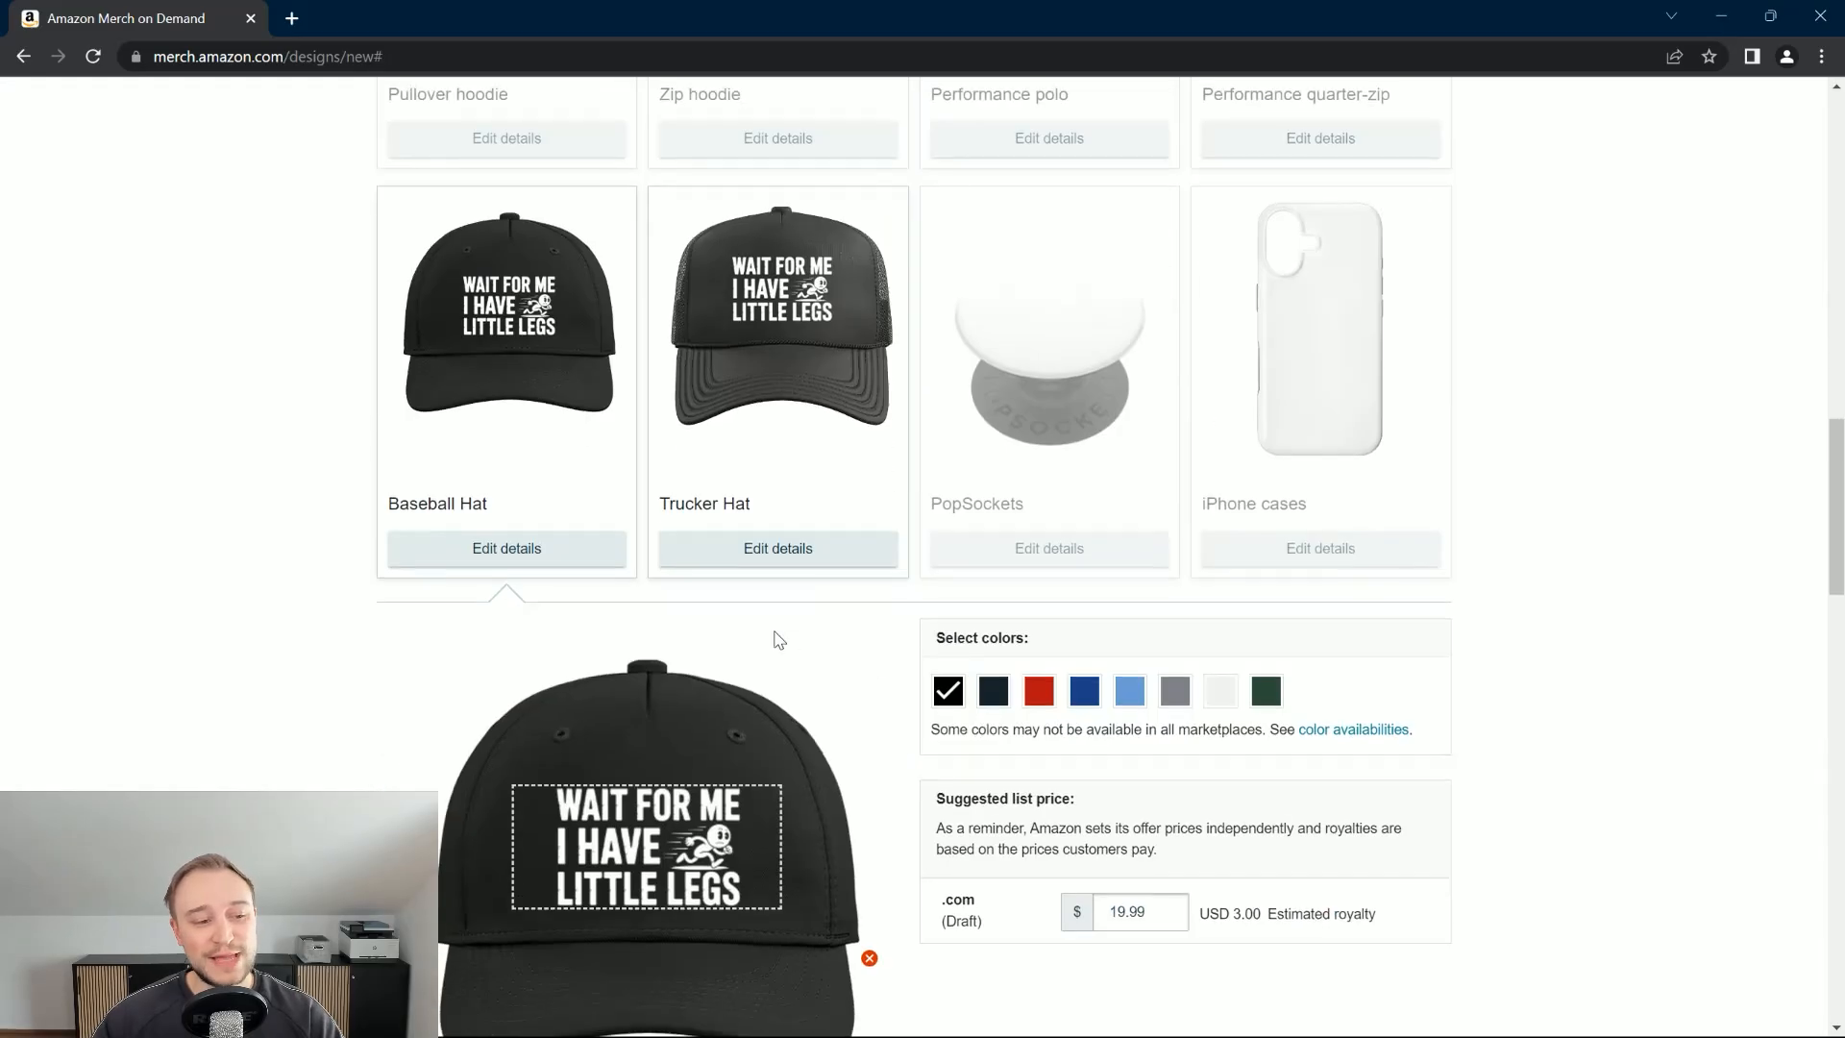
scroll(778, 640, down, 5)
Open the product templates page to check the print dimensions for hats and return to the Baseball Hat details
click(615, 801)
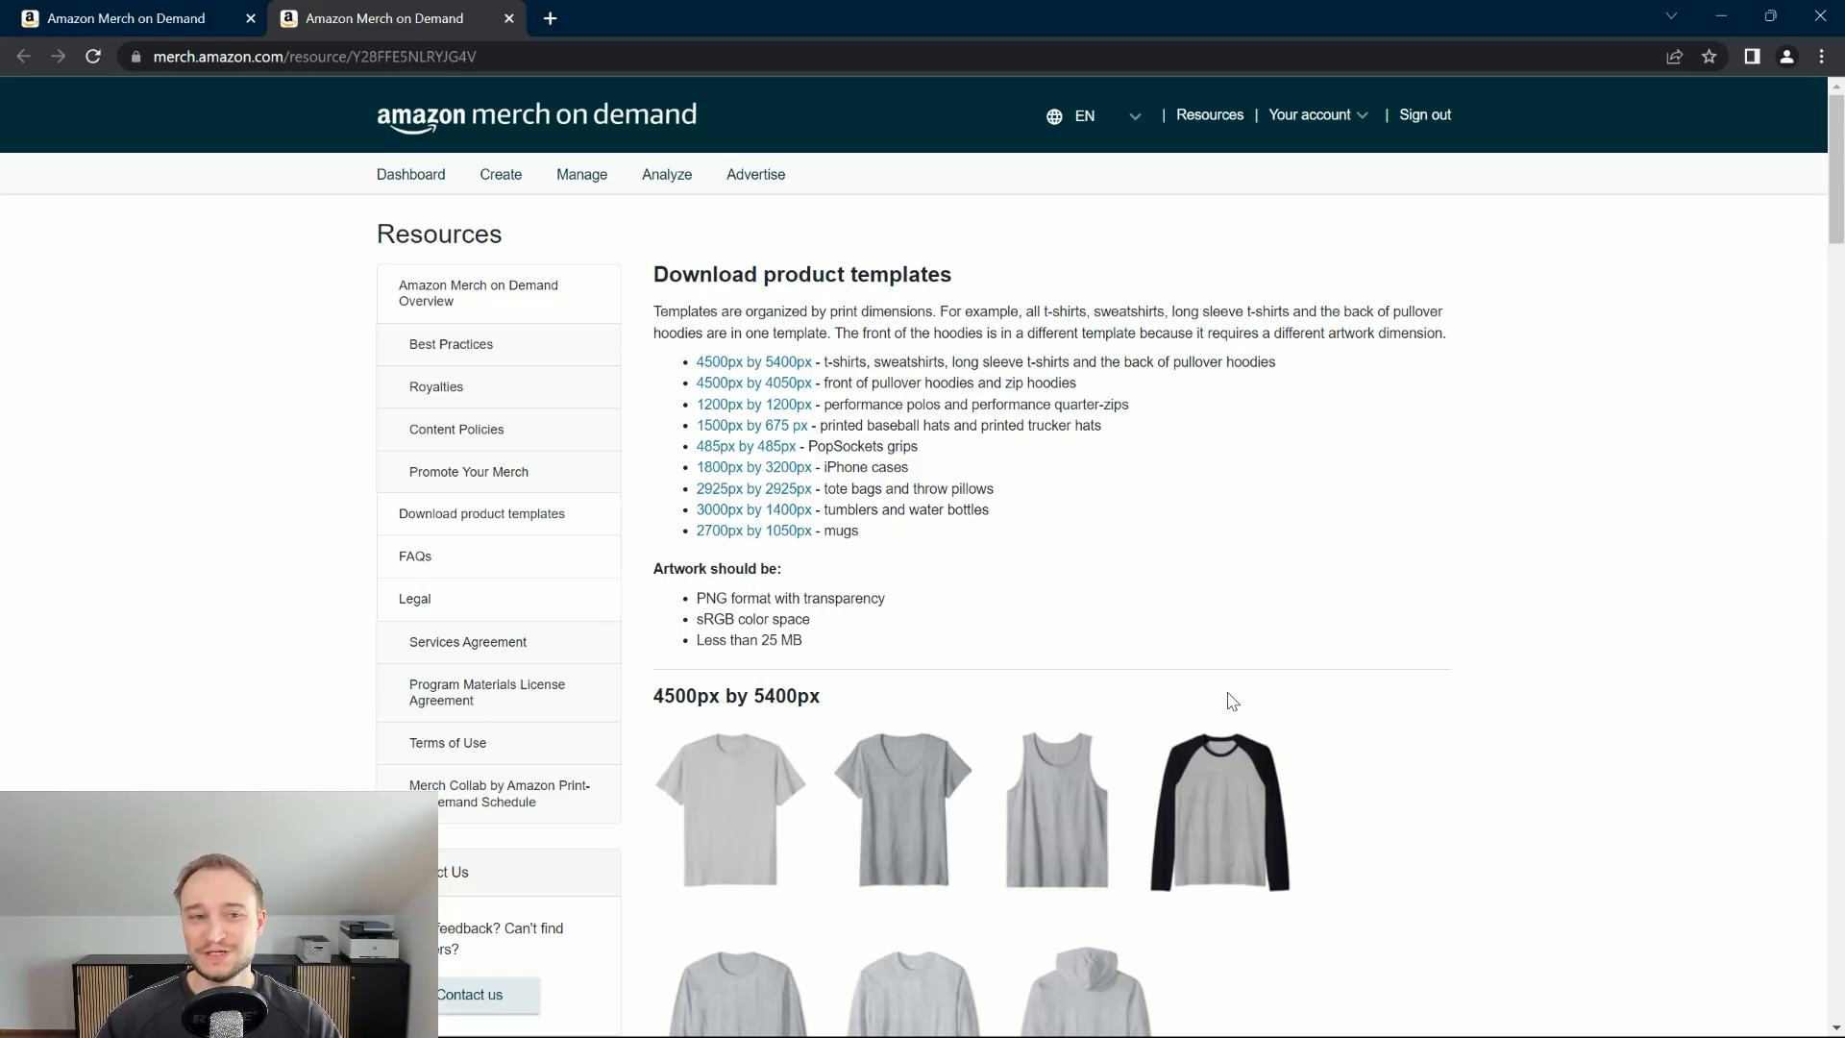
click(77, 19)
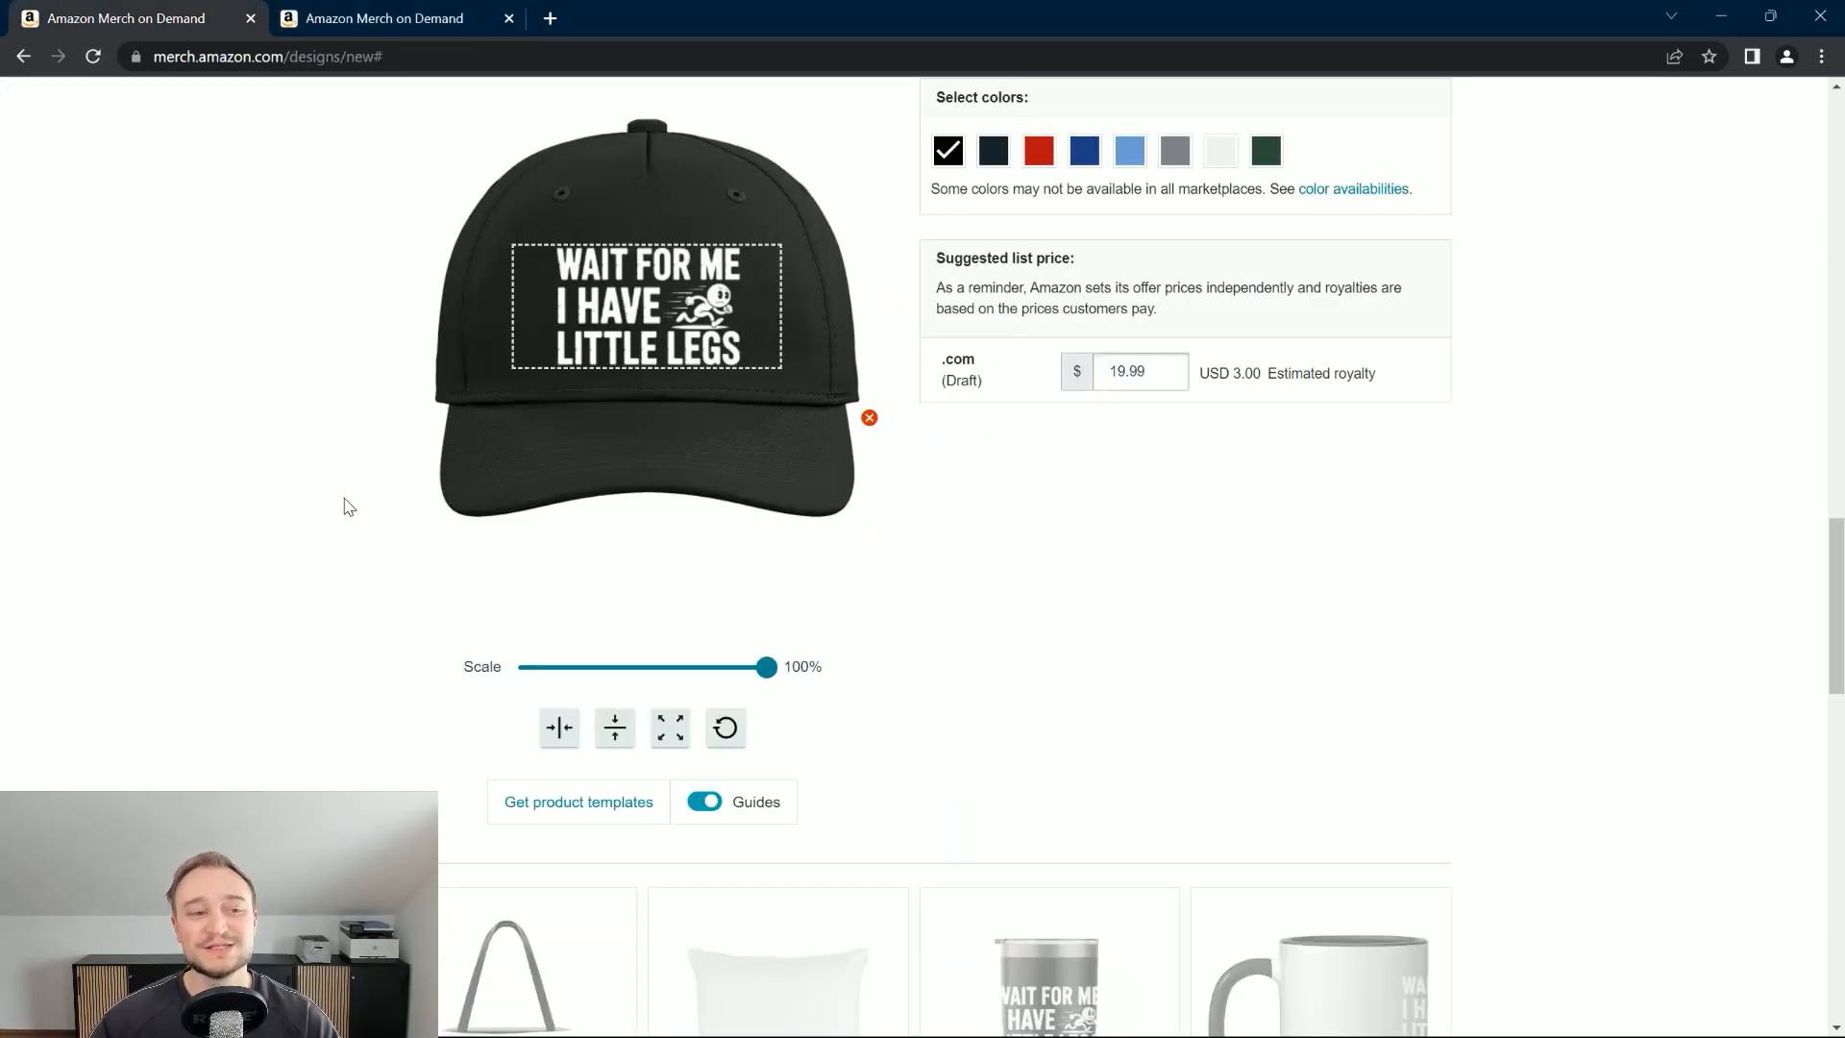
scroll(349, 509, up, 1)
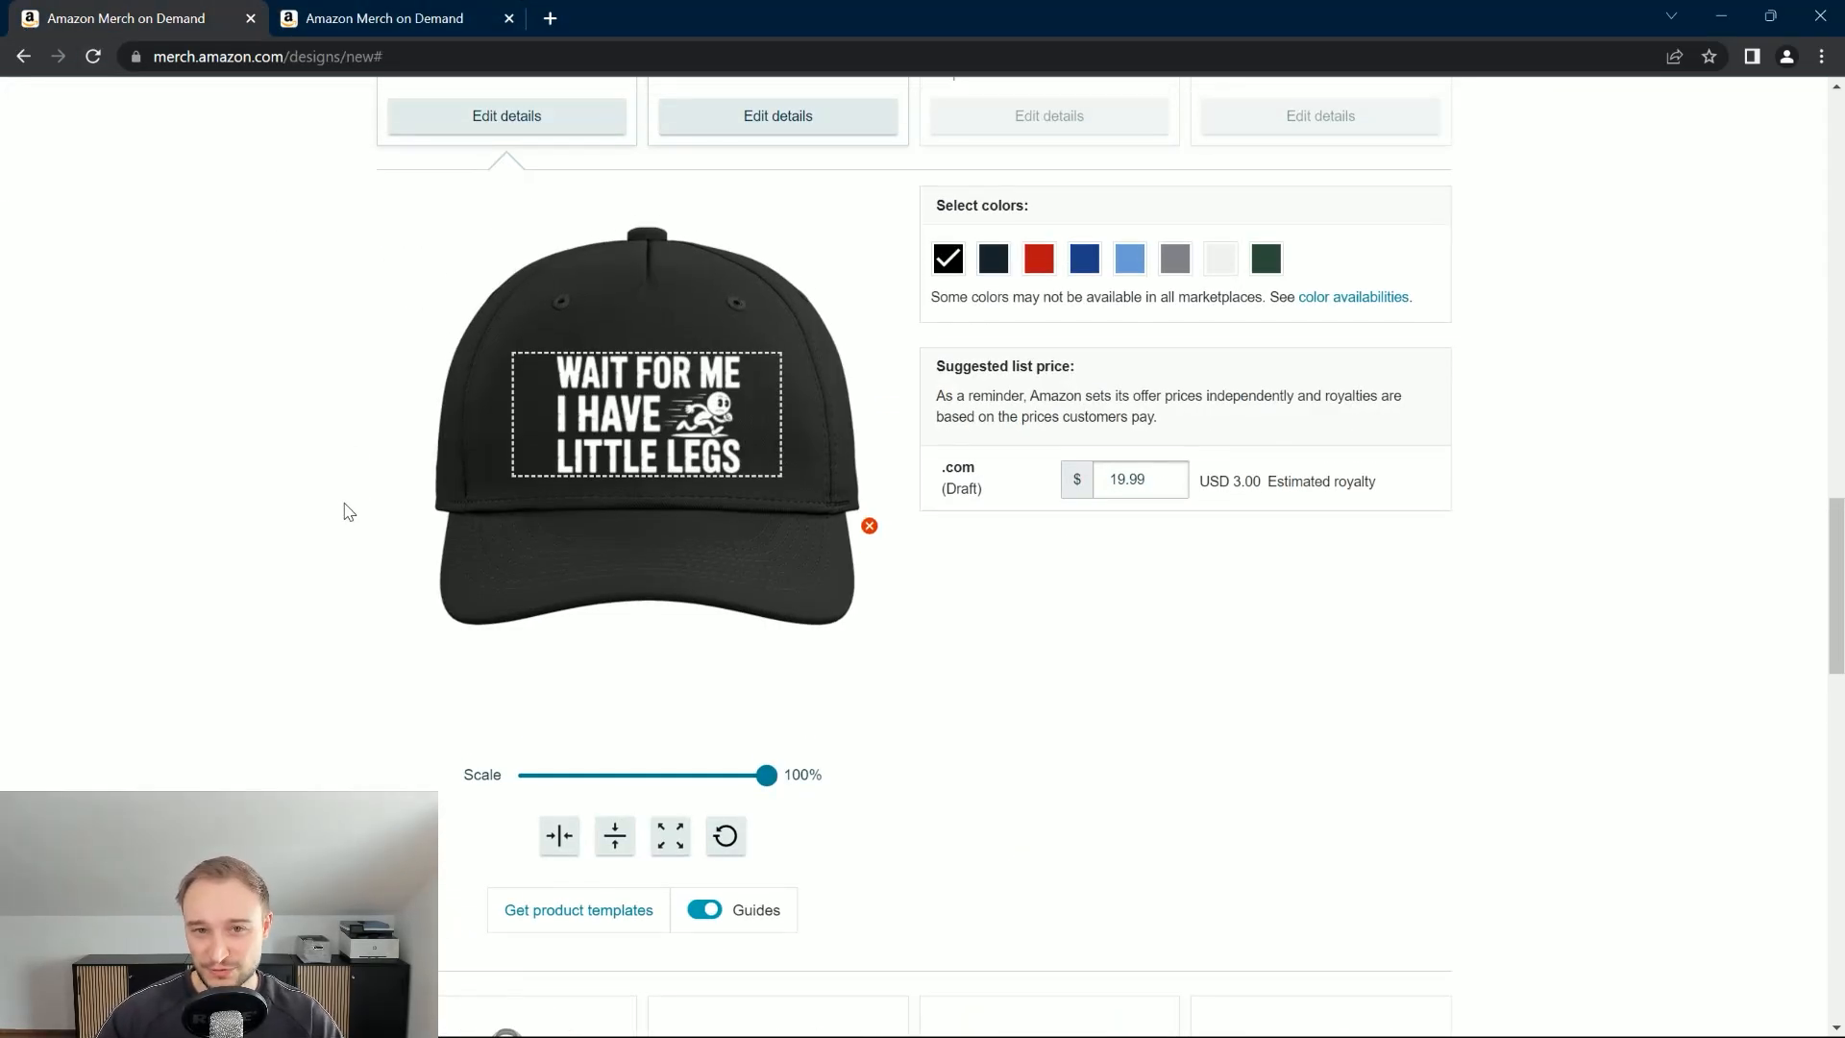